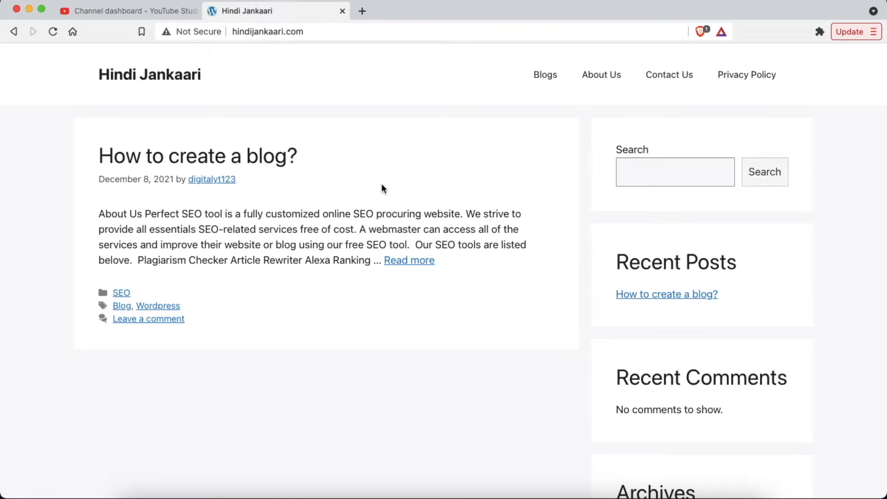
# Step: Open the site's WordPress admin login page at hindijankaari.com/wp-admin/
pyautogui.click(315, 31)
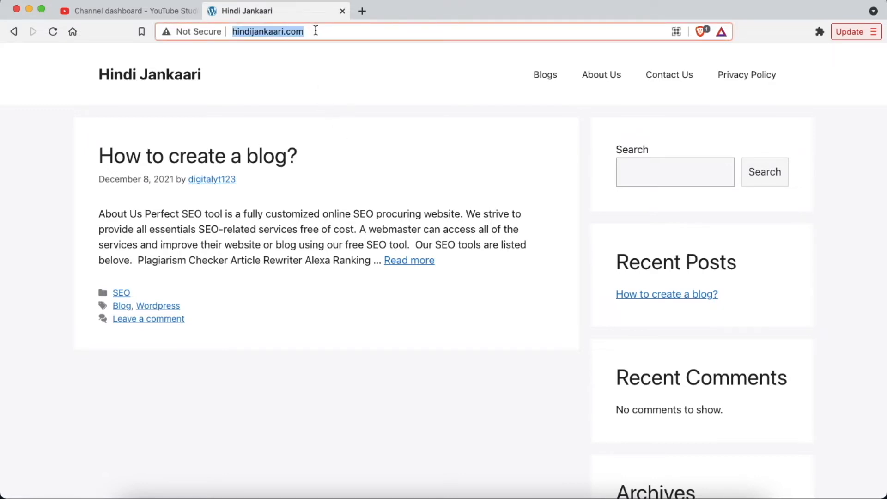
pyautogui.click(316, 30)
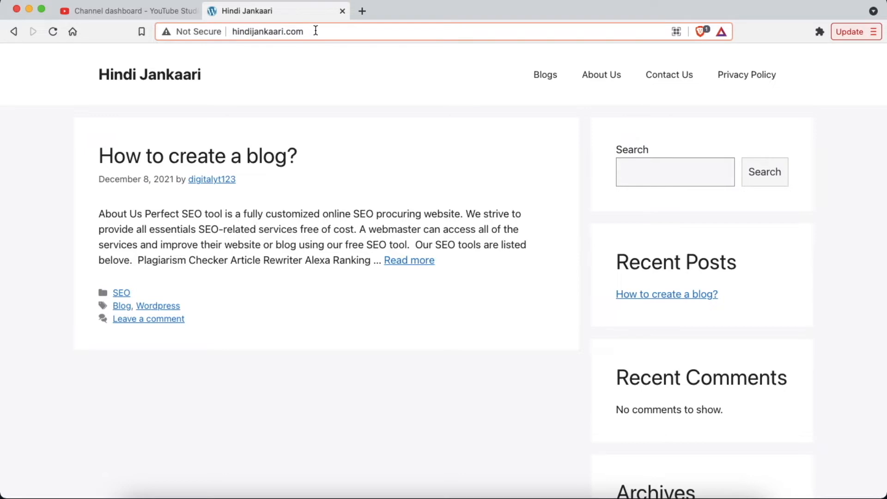
pyautogui.write('/')
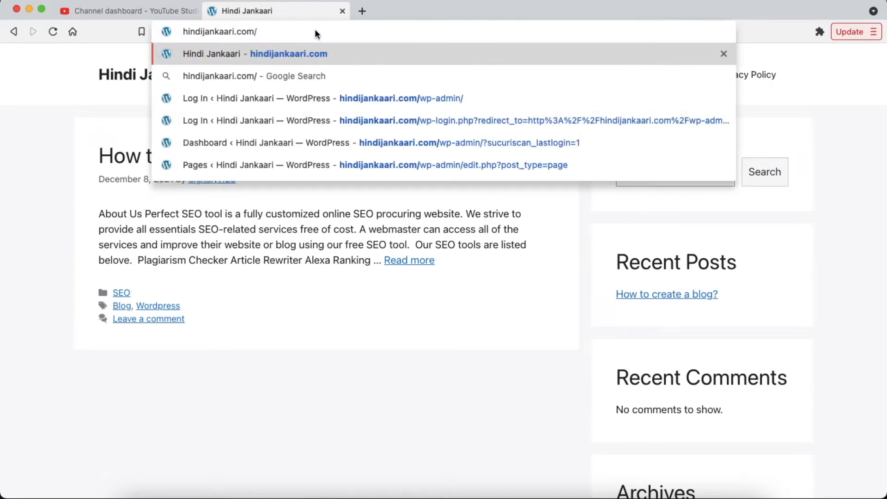
pyautogui.click(317, 96)
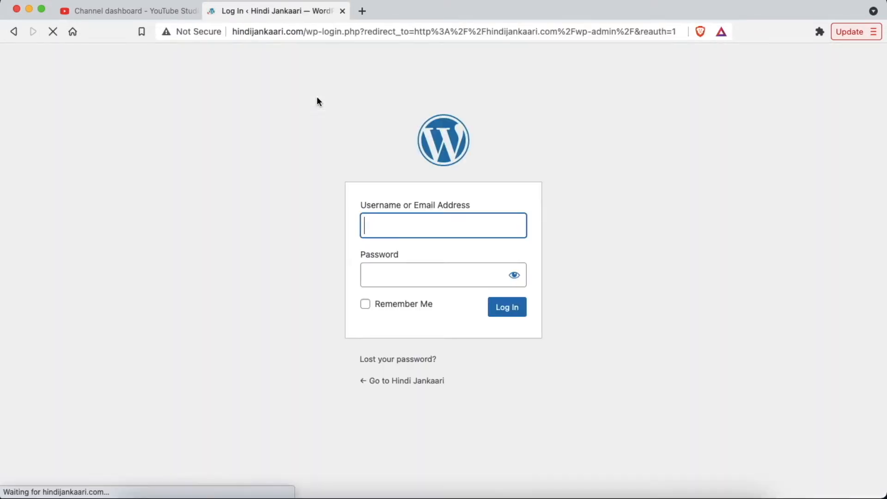
# Step: Log in with the saved username and account password, and dismiss the Sucuri last-login notice on the dashboard
pyautogui.click(394, 227)
pyautogui.click(399, 256)
pyautogui.click(514, 316)
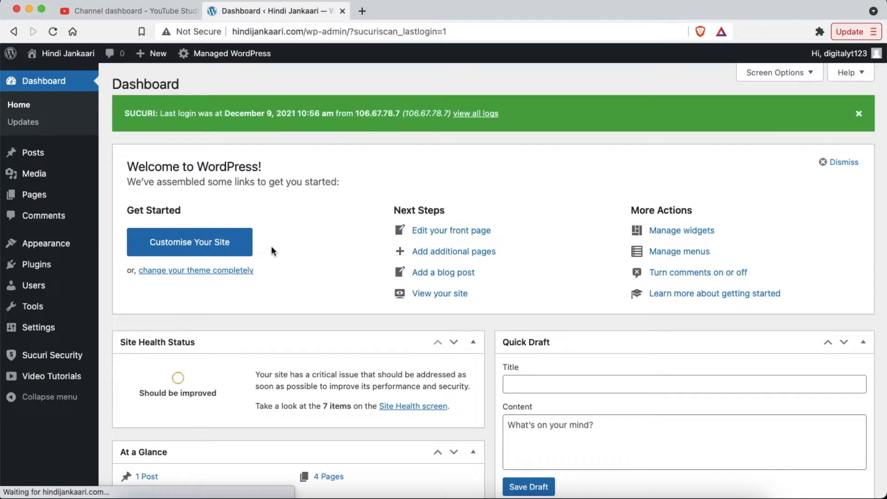
pyautogui.click(859, 115)
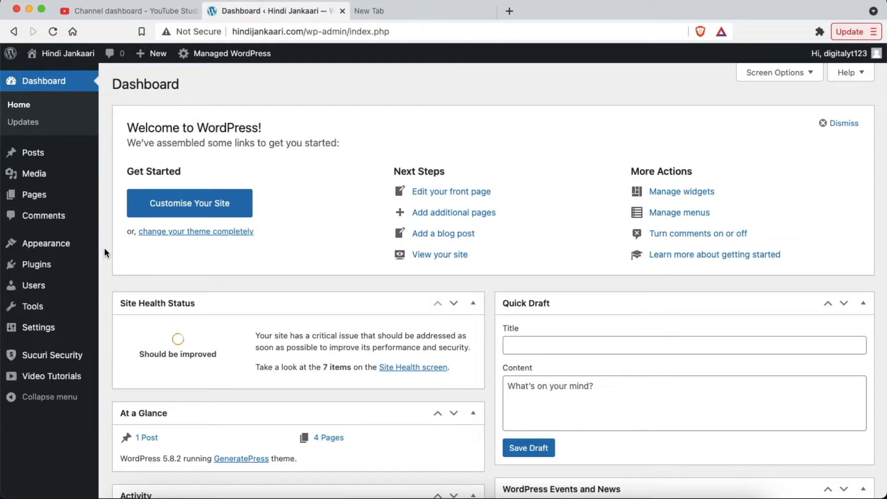
# Step: Search the directory of new WordPress plugins for "elementor"
pyautogui.moveTo(59, 264)
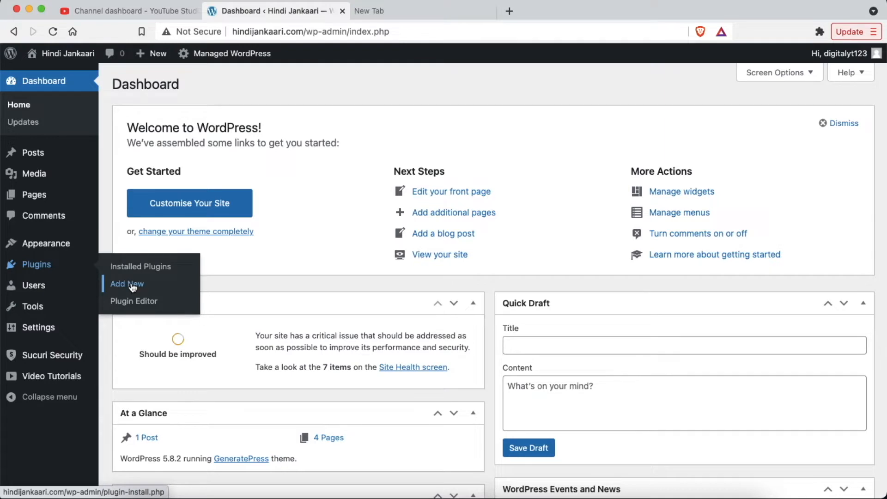
pyautogui.click(132, 287)
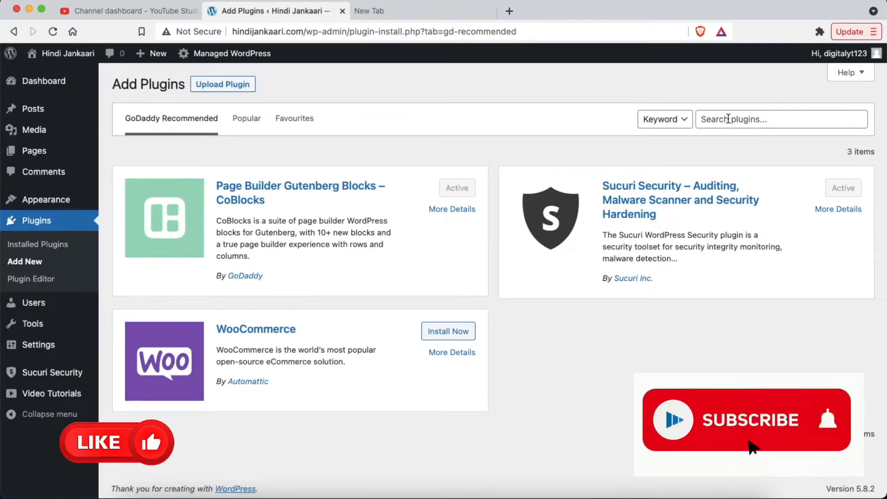
pyautogui.click(729, 119)
pyautogui.write('elementor')
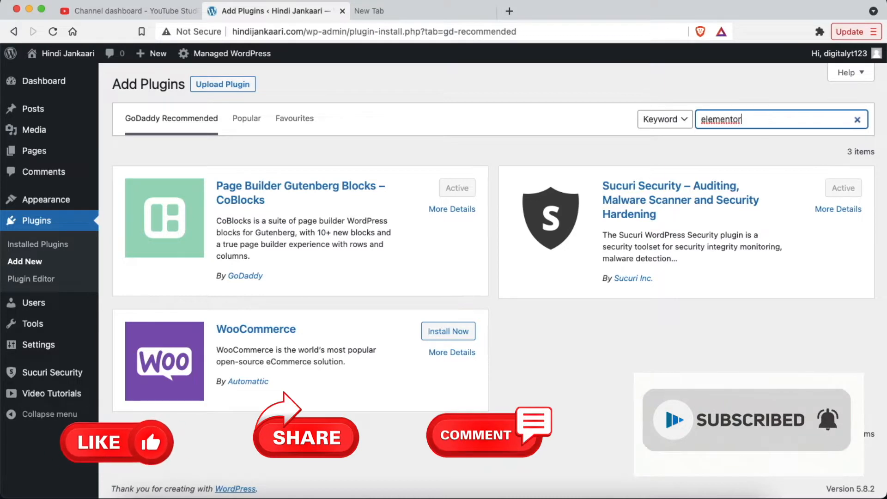
pyautogui.press('Return')
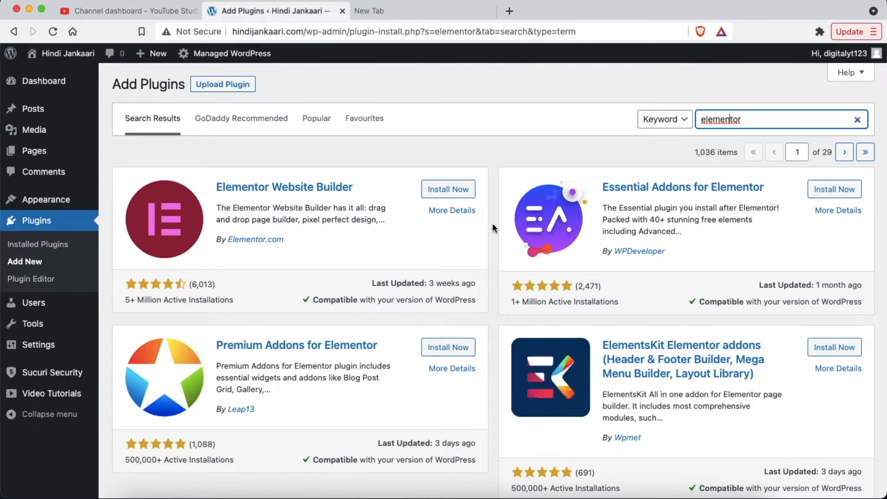
# Step: Install the Elementor Website Builder, Elementor Header & Footer Builder and ElementsKit Elementor addons plugins from the search results
pyautogui.click(449, 190)
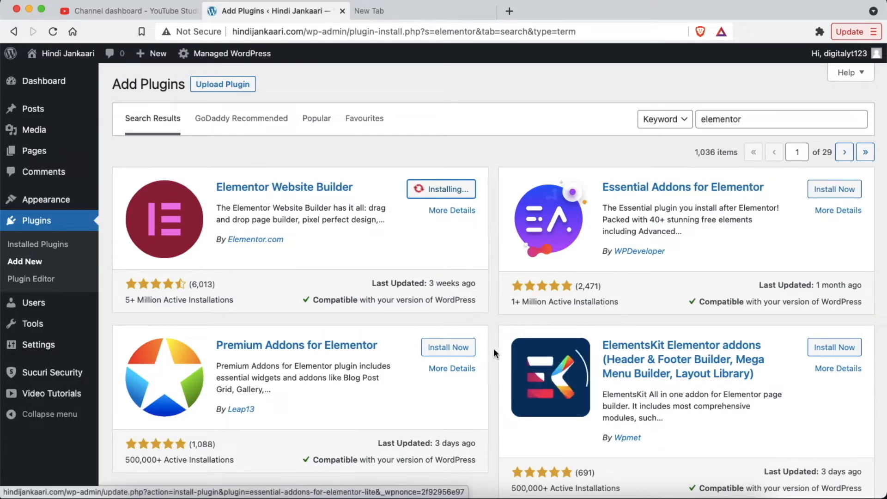
pyautogui.scroll(-3, 481, 366)
pyautogui.scroll(-5, 482, 367)
pyautogui.click(451, 332)
pyautogui.scroll(-5, 492, 331)
pyautogui.scroll(5, 492, 332)
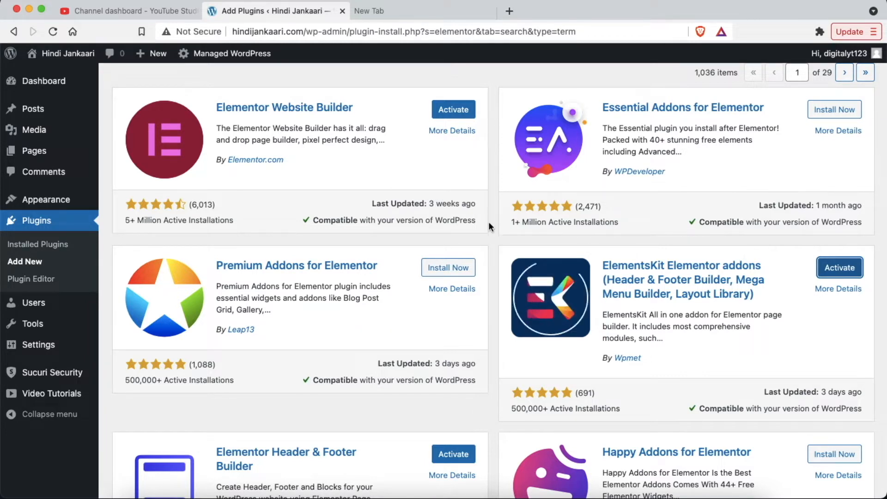
pyautogui.scroll(-2, 489, 221)
pyautogui.scroll(5, 489, 221)
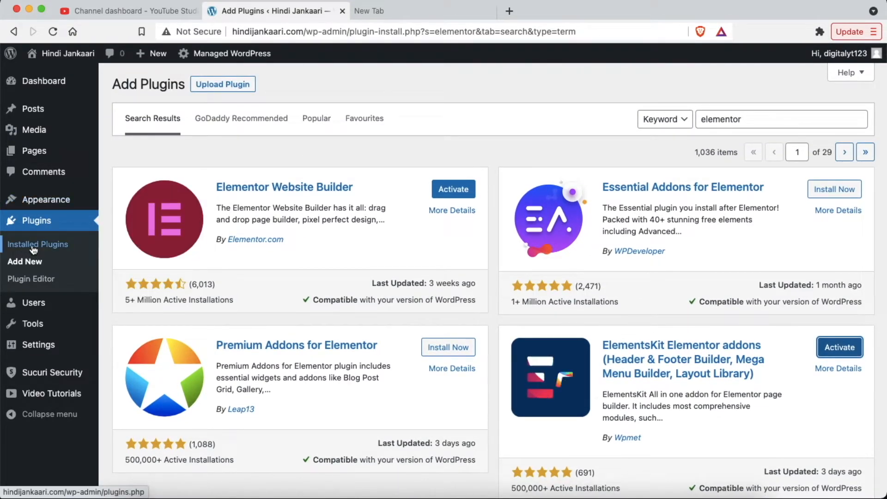
# Step: Activate the installed plugins Elementor, Elementor Header & Footer Builder and ElementsKit Lite together with one bulk action
pyautogui.click(33, 249)
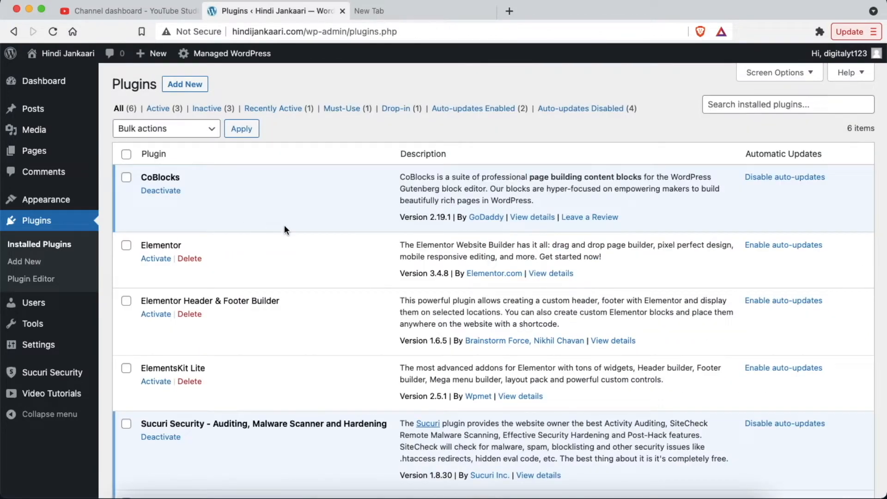
pyautogui.scroll(-2, 244, 227)
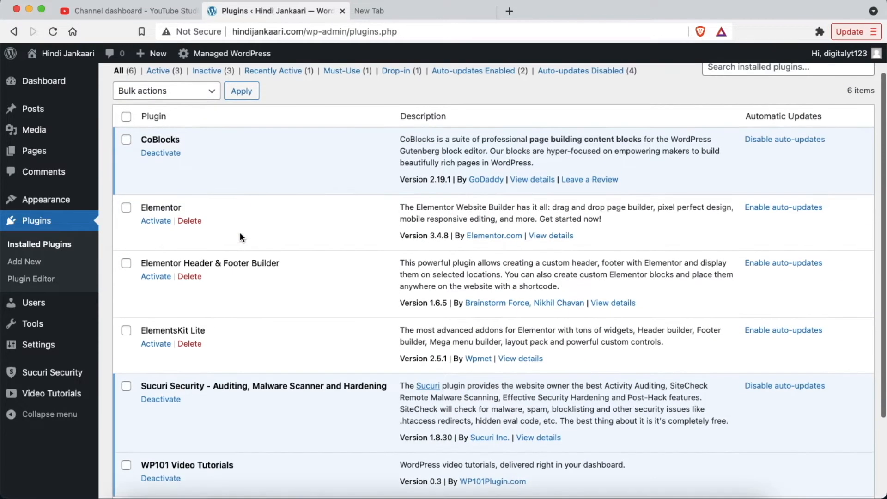
pyautogui.click(128, 208)
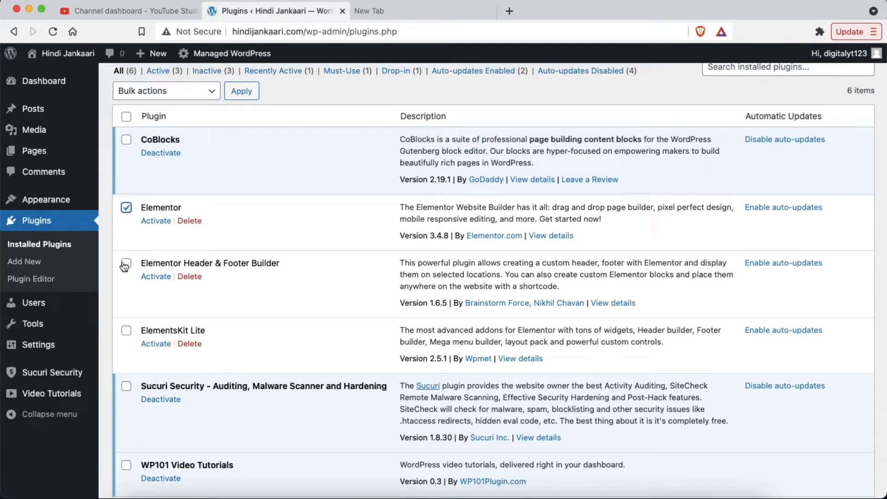
pyautogui.click(126, 266)
pyautogui.click(126, 332)
pyautogui.scroll(-3, 235, 299)
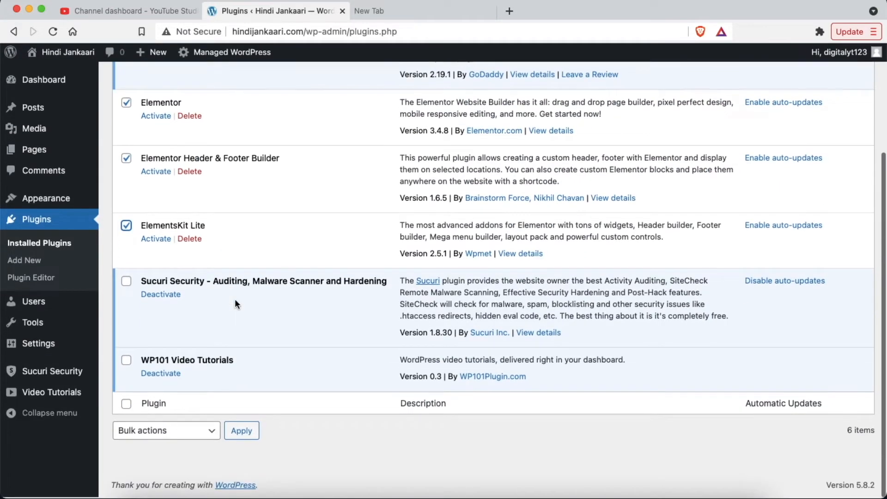
pyautogui.click(198, 431)
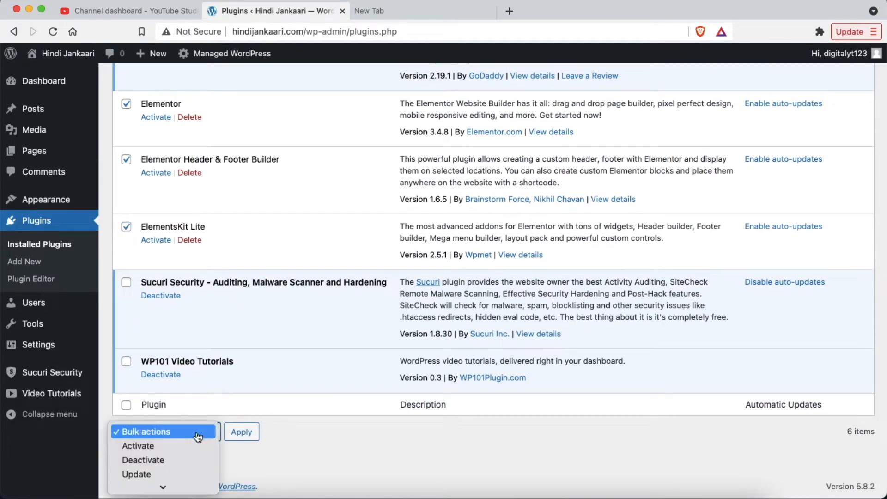
pyautogui.click(159, 445)
pyautogui.click(241, 434)
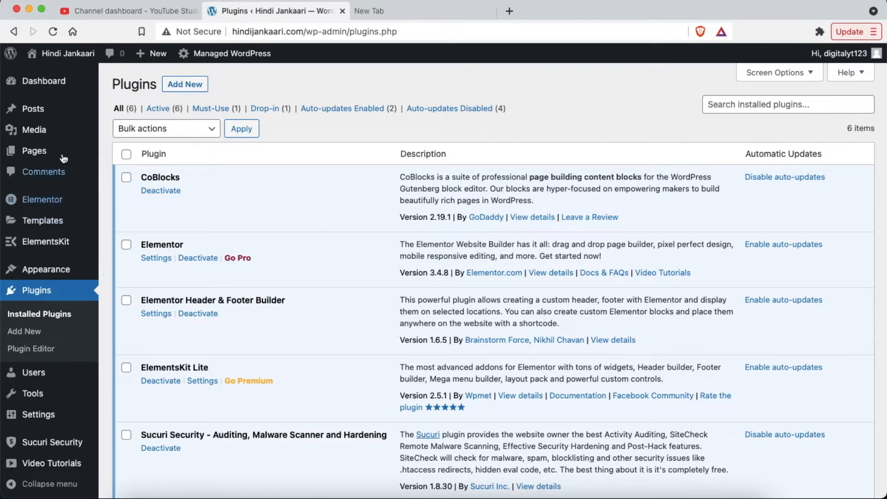
# Step: Create and publish a new page titled "Home" and open it for editing with Elementor
pyautogui.moveTo(93, 152)
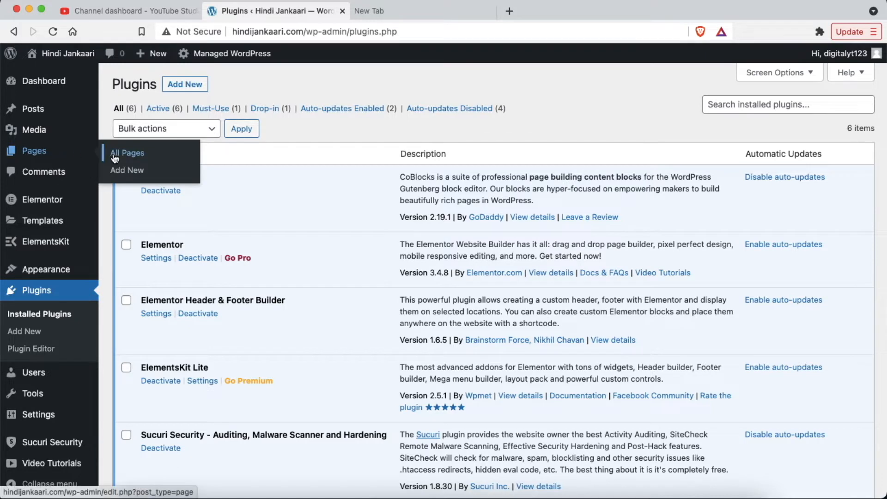
pyautogui.click(129, 173)
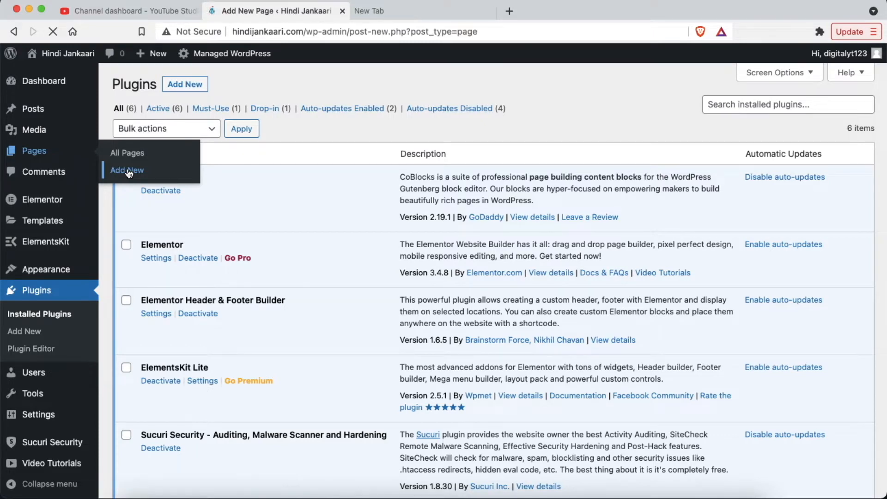
pyautogui.write('Home')
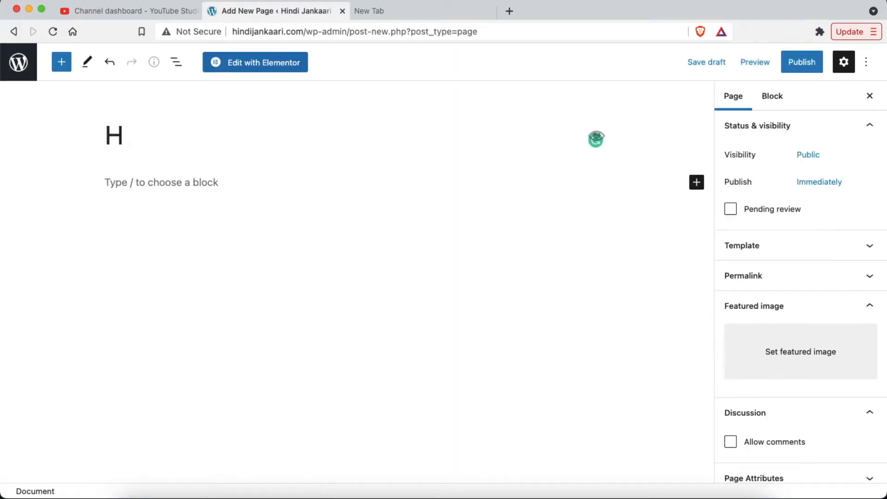
pyautogui.click(802, 64)
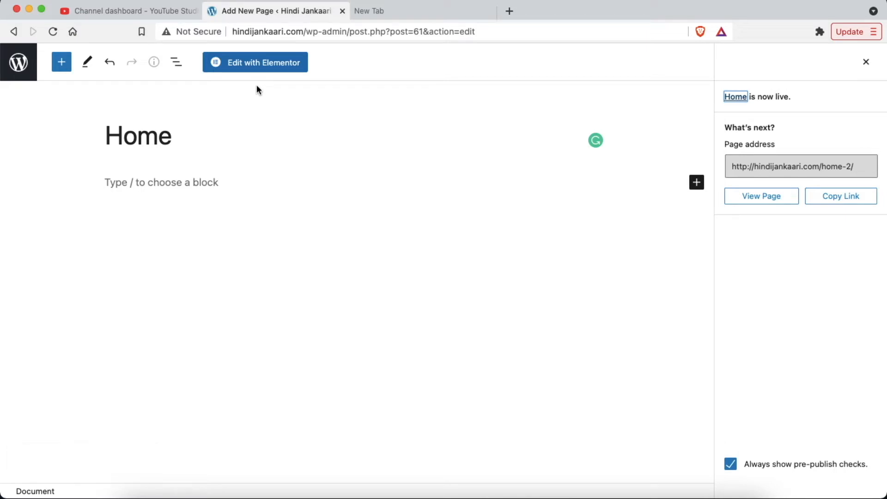
pyautogui.click(267, 67)
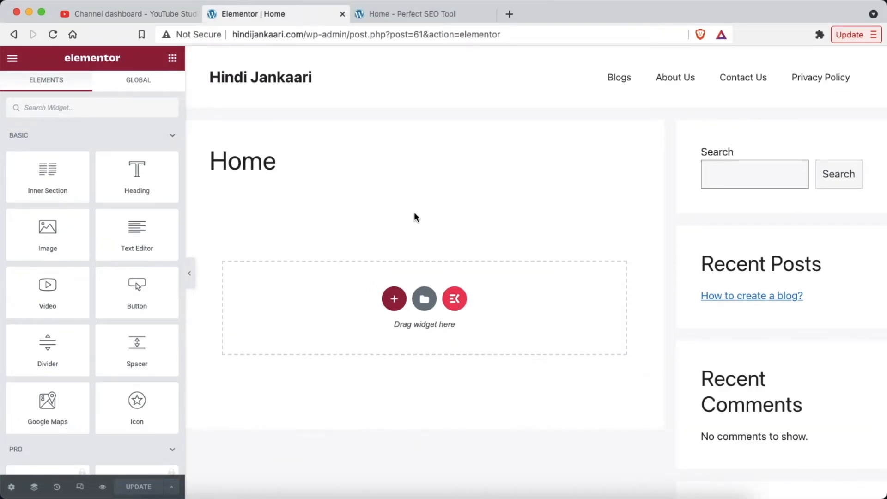
# Step: Examine the Perfect SEO Tool reference home page, from its hero banner through the service boxes, blog posts and sidebar
pyautogui.click(416, 13)
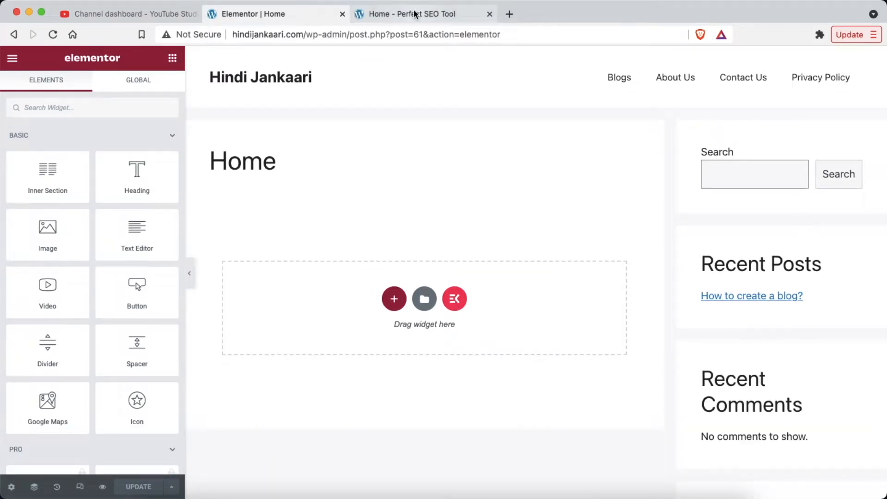
pyautogui.scroll(-1, 453, 237)
pyautogui.scroll(1, 453, 237)
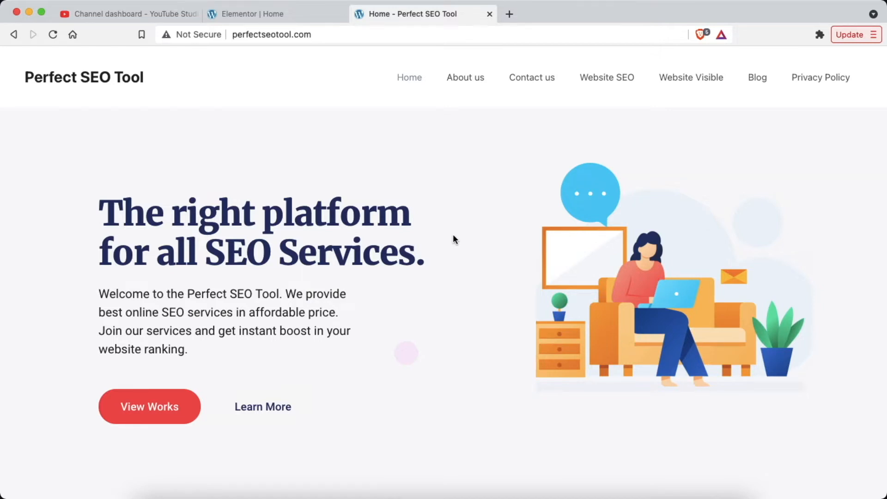
pyautogui.scroll(-2, 455, 239)
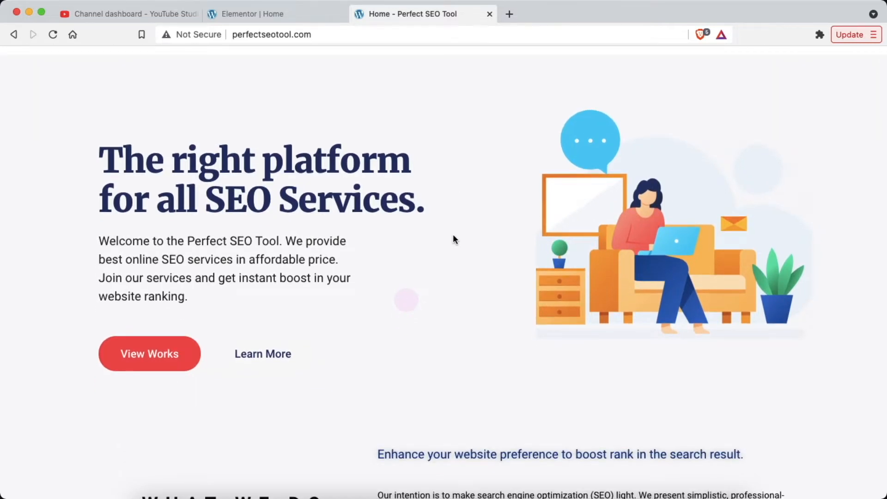
pyautogui.scroll(-5, 453, 236)
pyautogui.scroll(-10, 453, 239)
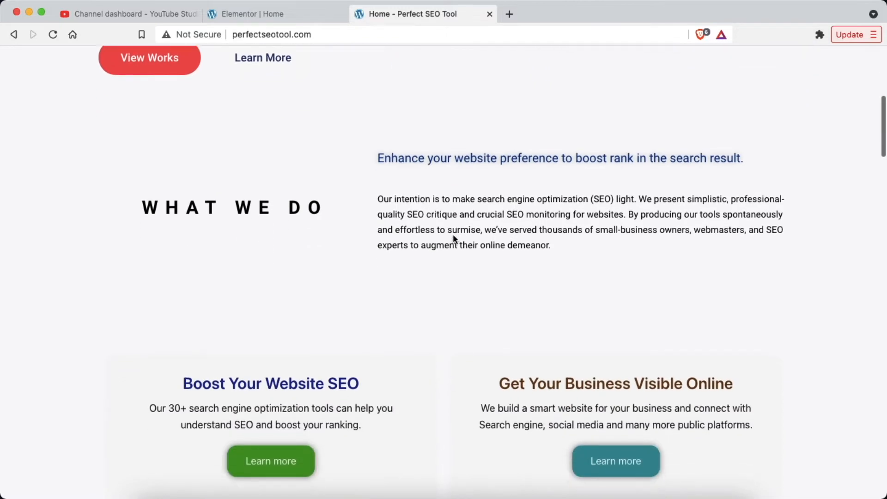
pyautogui.scroll(-10, 453, 239)
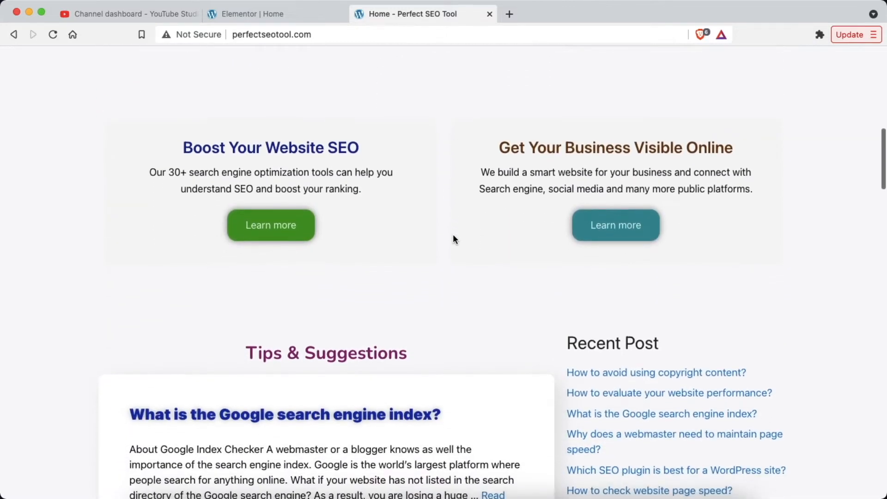
pyautogui.scroll(-10, 452, 239)
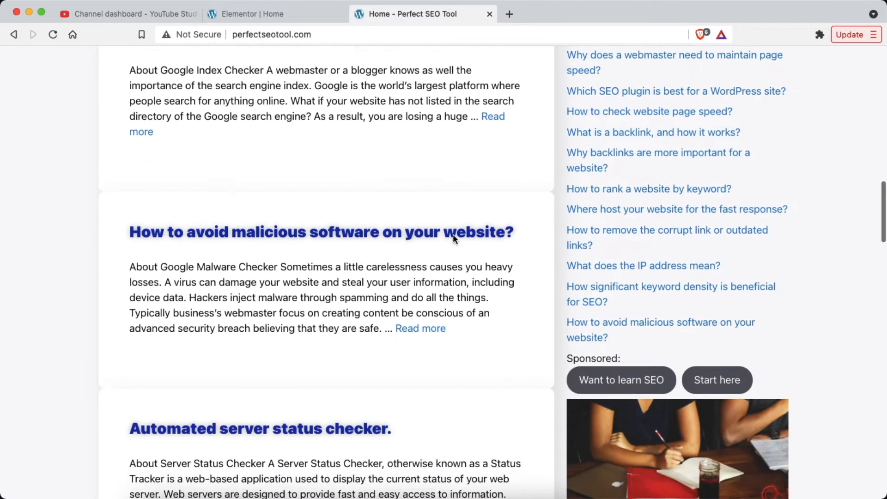
pyautogui.scroll(-15, 453, 239)
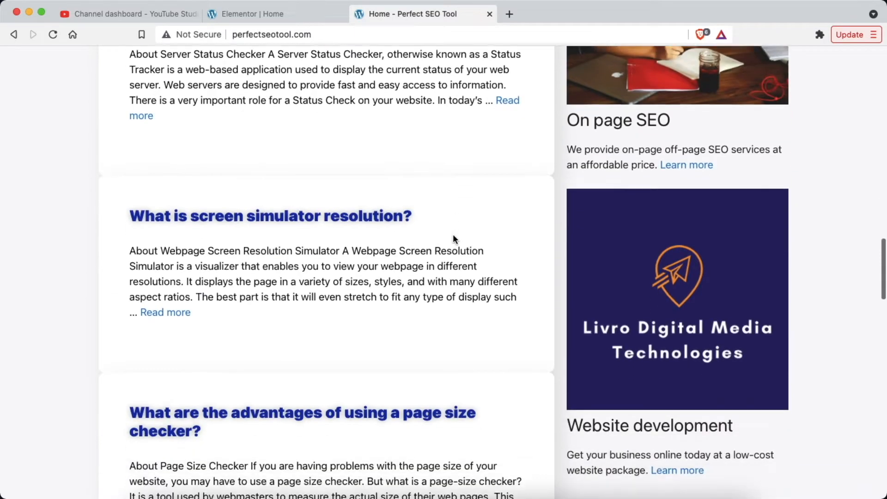
pyautogui.scroll(3, 453, 238)
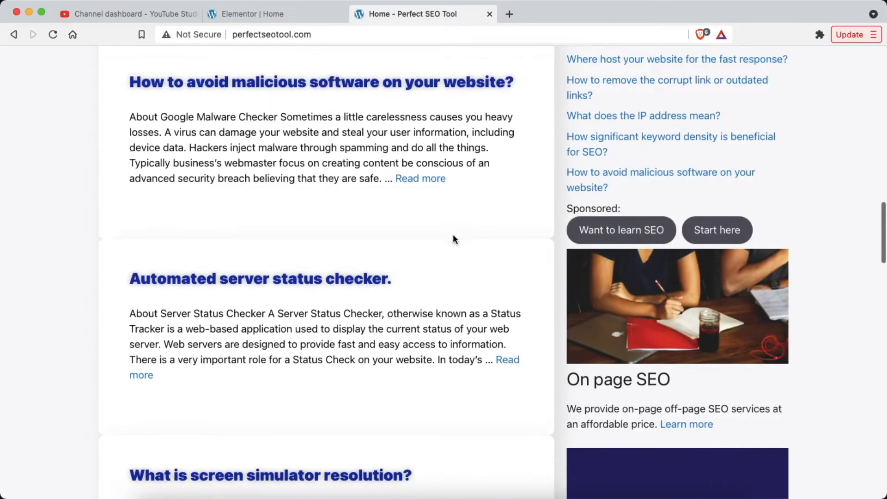
pyautogui.scroll(8, 453, 238)
pyautogui.scroll(10, 453, 239)
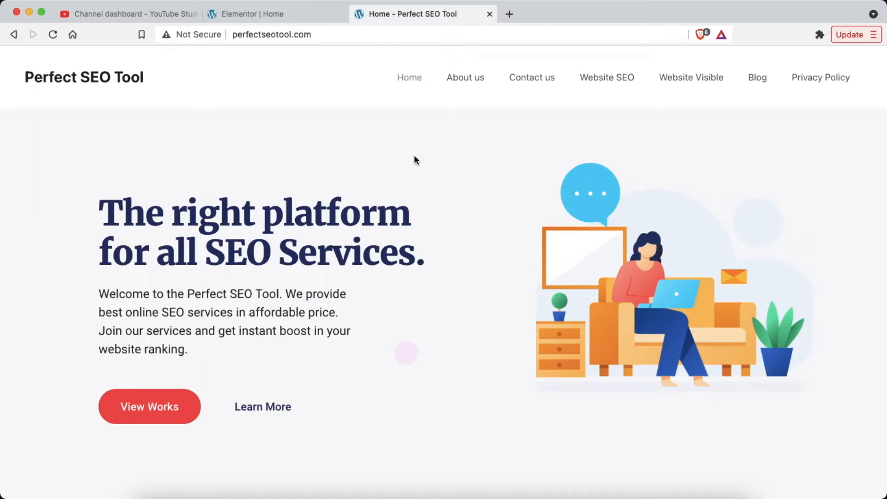
# Step: Open the reference site's Website SEO page and examine its sections from the opening heading to the email subscription form
pyautogui.click(608, 78)
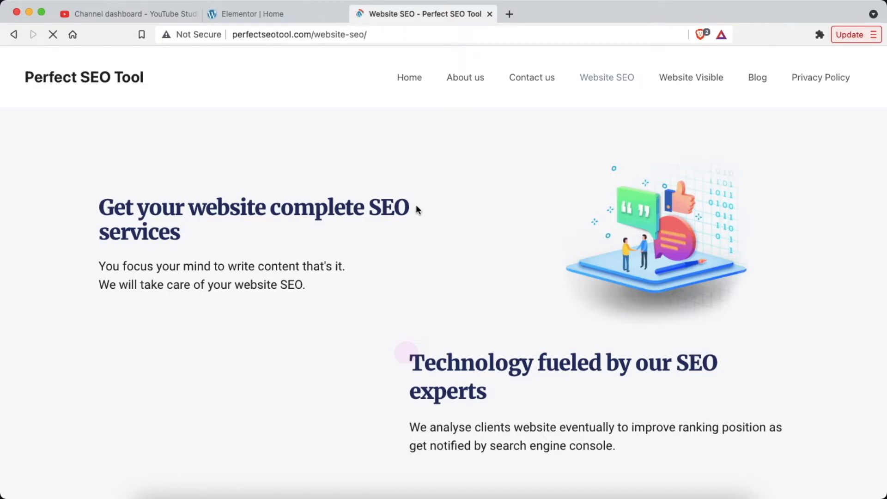
pyautogui.scroll(-8, 416, 206)
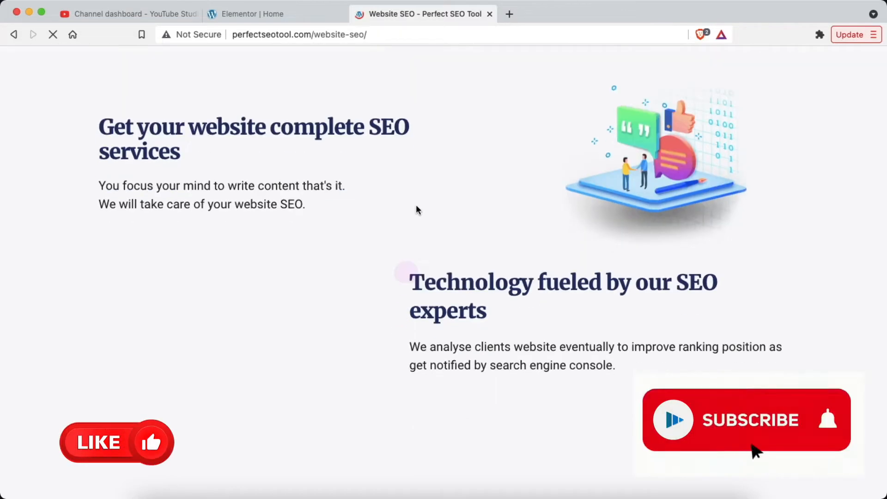
pyautogui.scroll(-13, 417, 206)
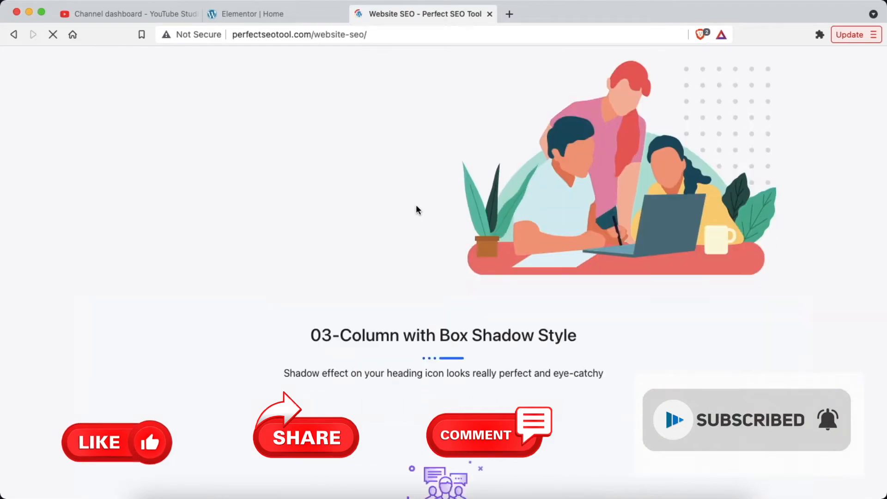
pyautogui.scroll(-5, 416, 209)
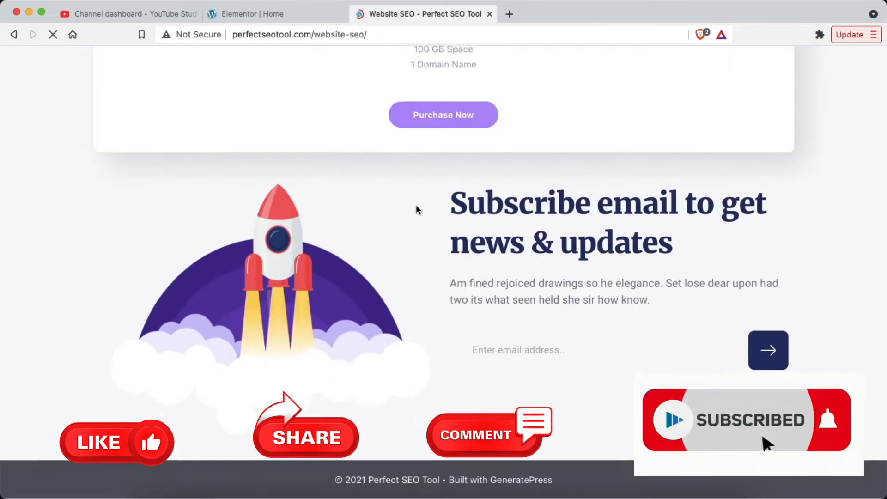
pyautogui.scroll(8, 416, 208)
pyautogui.scroll(7, 416, 208)
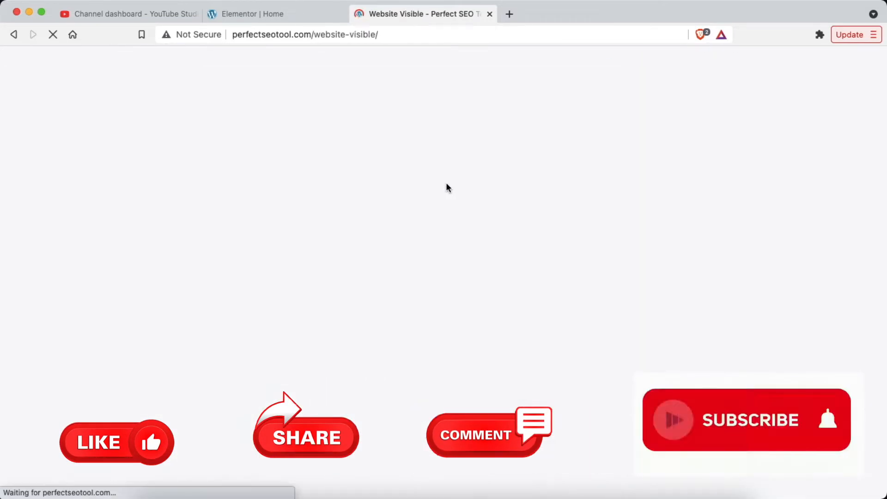
# Step: Examine the reference site's Website Visible page, from the event software banner through the pricing plans and testimonials to the closing call to action
pyautogui.scroll(-10, 447, 287)
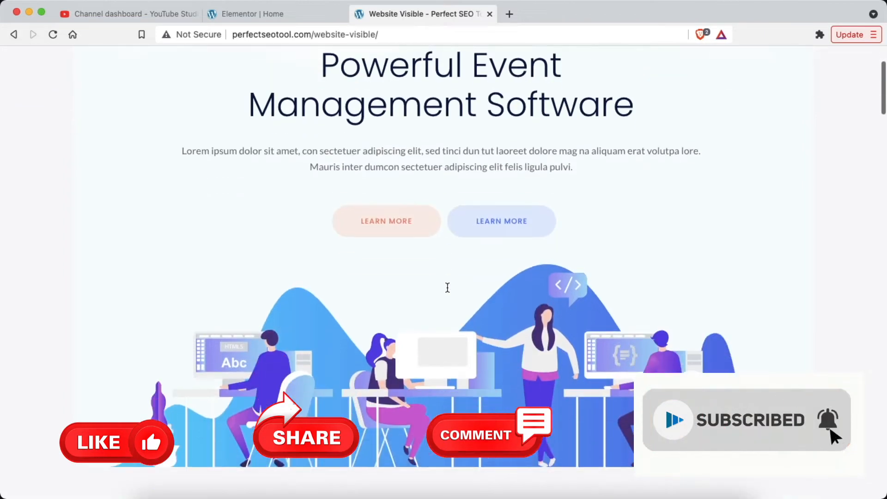
pyautogui.scroll(-4, 447, 288)
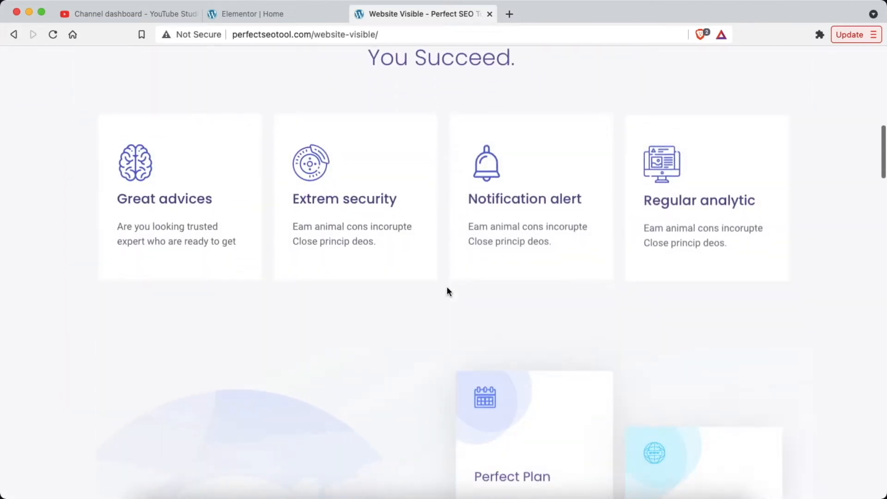
pyautogui.scroll(-3, 447, 291)
pyautogui.scroll(-7, 447, 291)
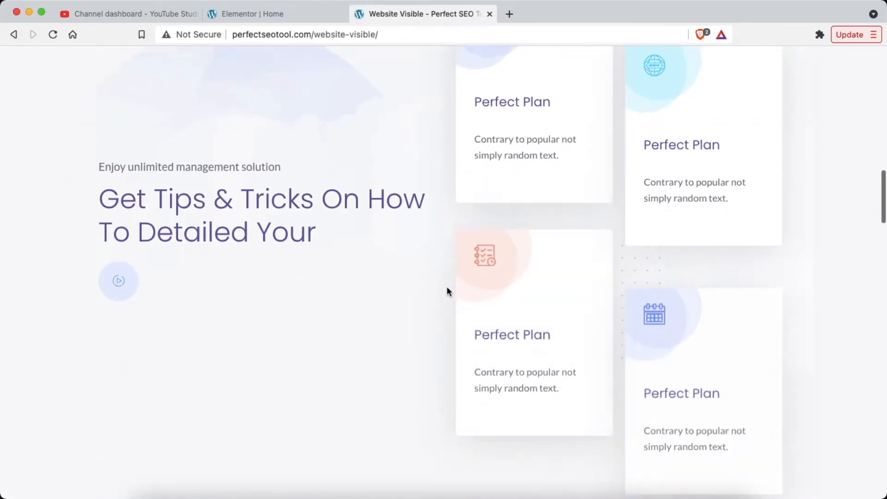
pyautogui.scroll(-10, 447, 292)
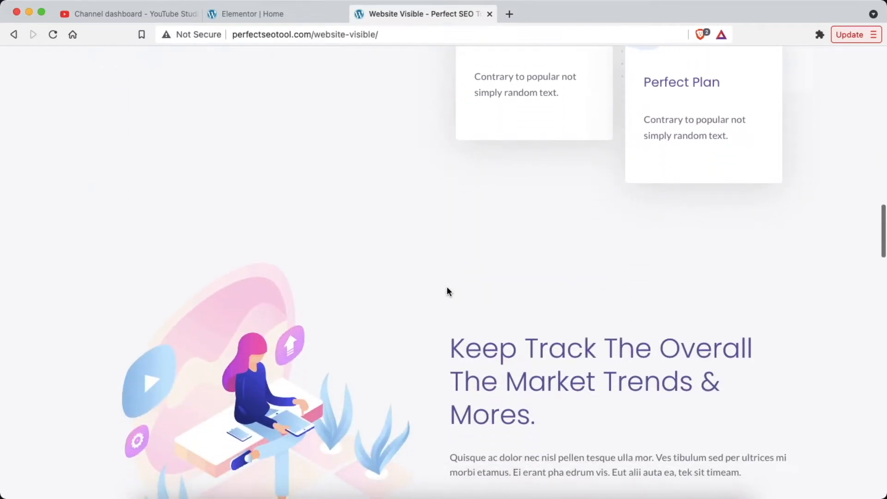
pyautogui.scroll(-2, 448, 291)
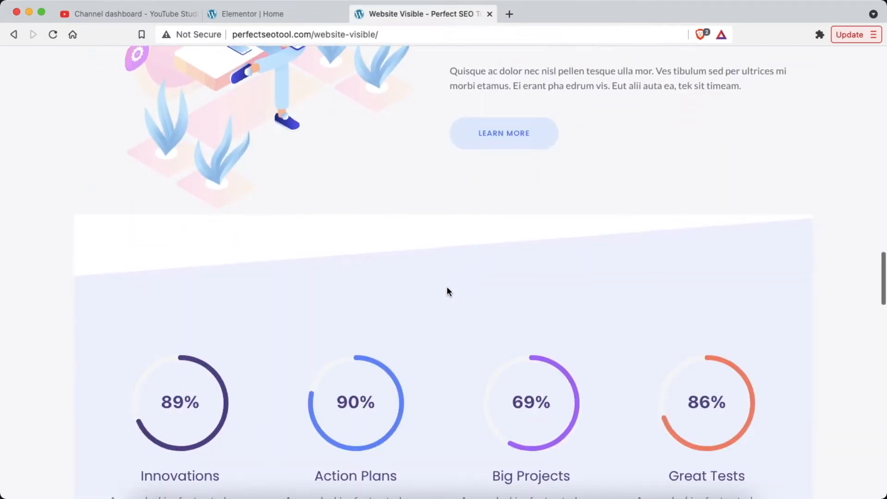
pyautogui.scroll(-5, 448, 291)
pyautogui.scroll(-15, 447, 291)
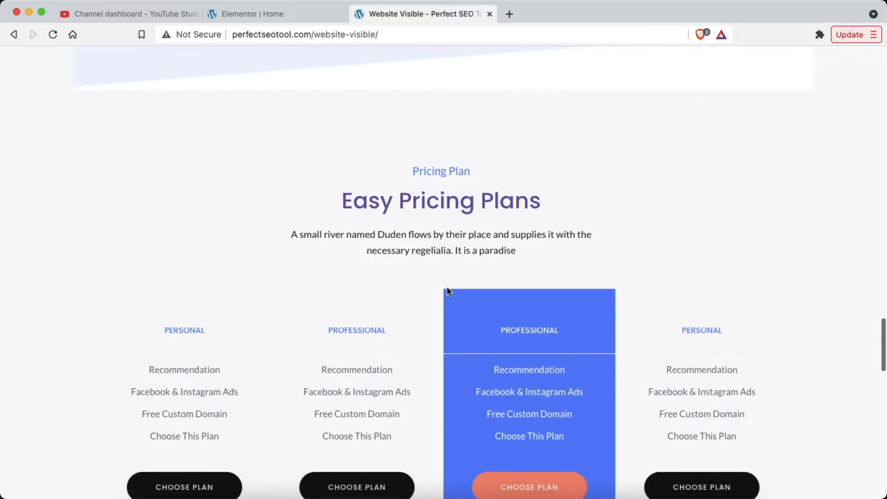
pyautogui.scroll(-6, 447, 291)
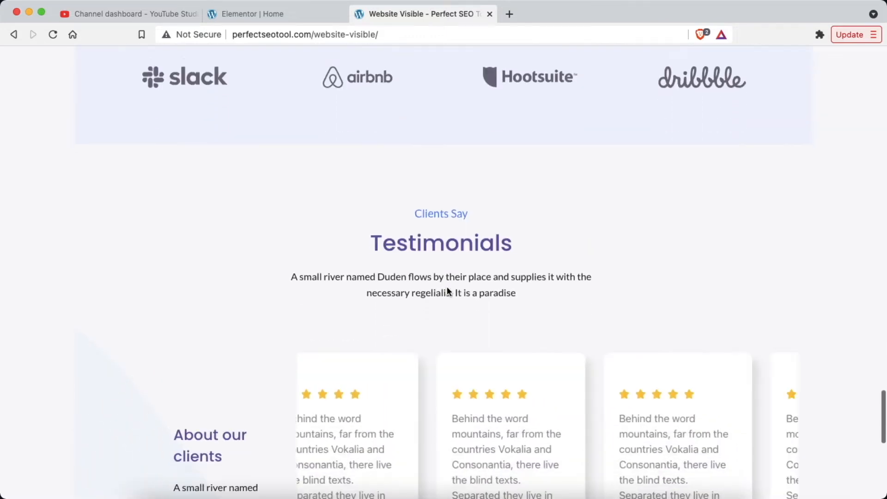
pyautogui.scroll(-9, 447, 291)
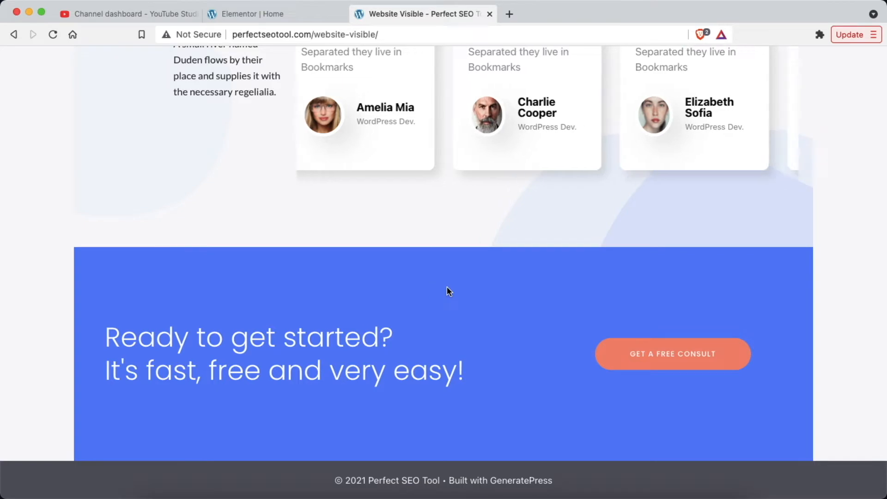
pyautogui.scroll(20, 447, 288)
pyautogui.scroll(20, 447, 288)
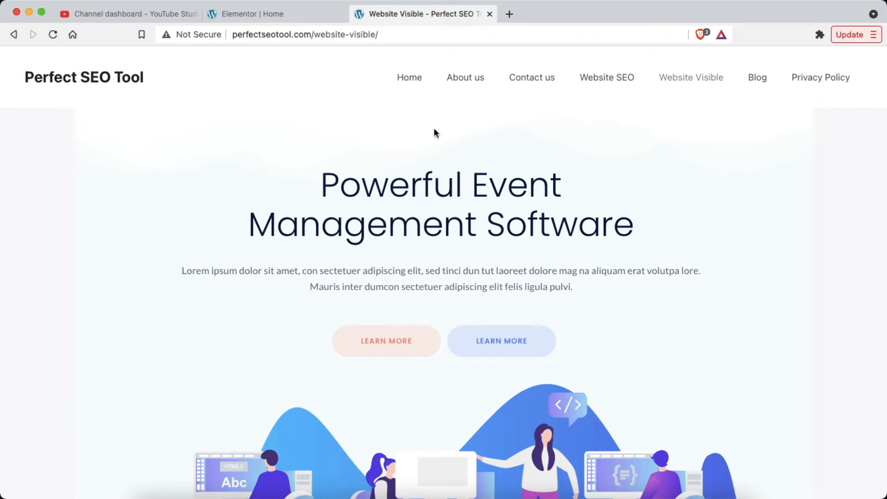
# Step: Open hindijankaari.com in a new browser tab and launch the theme customiser for the site
pyautogui.click(265, 12)
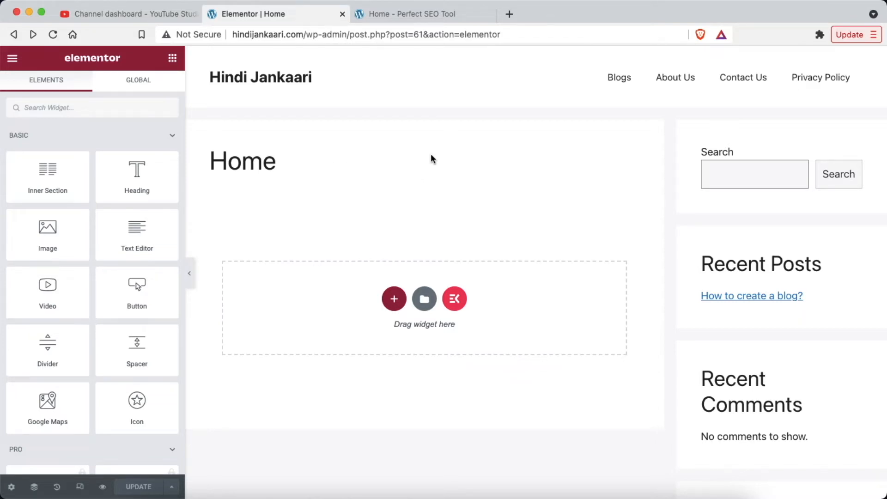
pyautogui.click(510, 15)
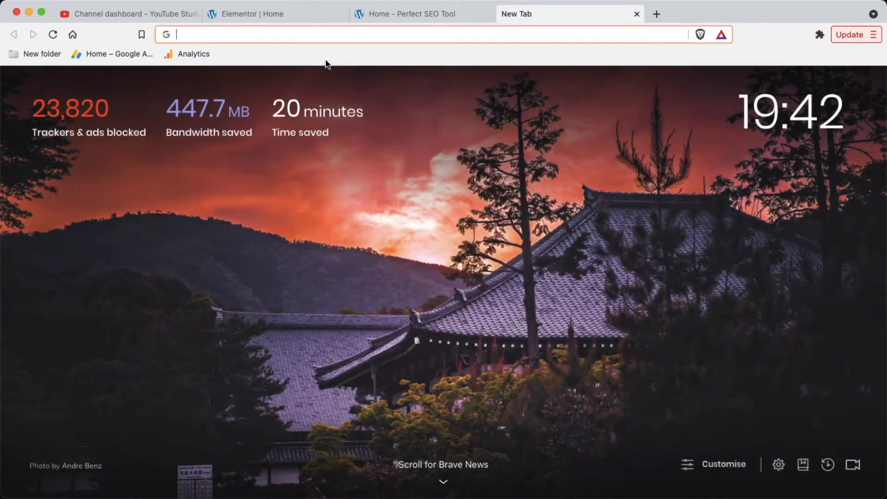
pyautogui.write('ho')
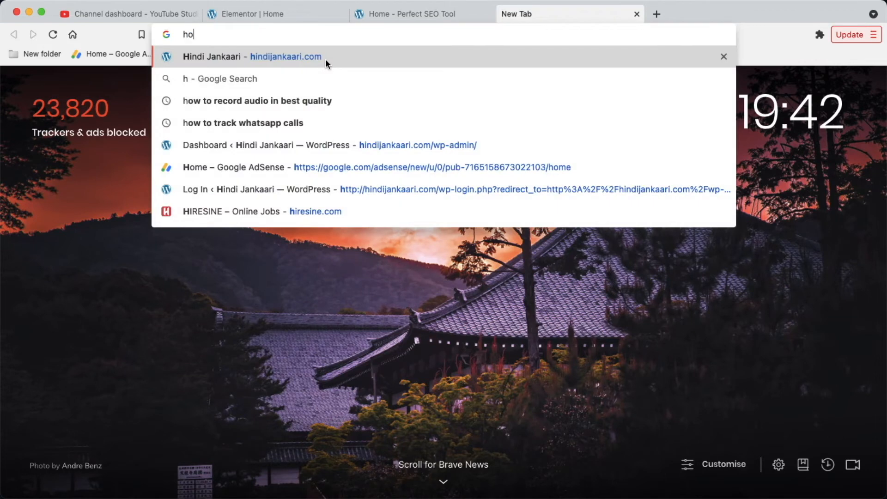
pyautogui.press('BackSpace')
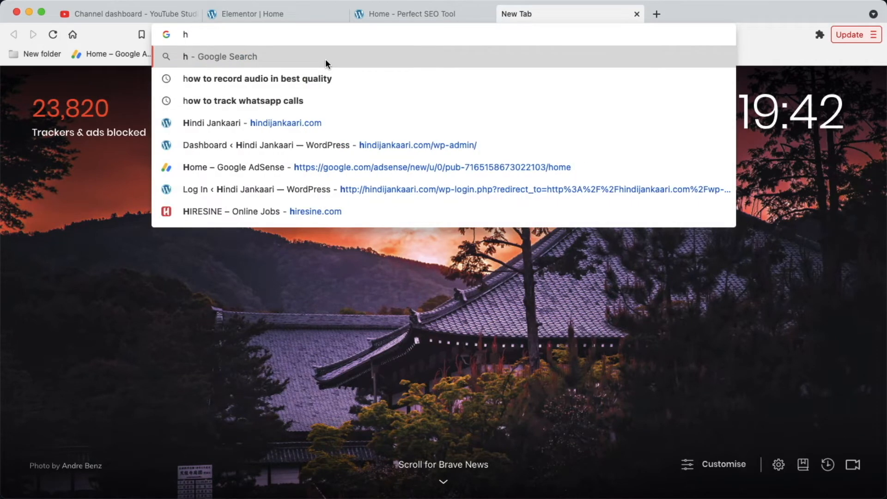
pyautogui.write('i')
pyautogui.press('Return')
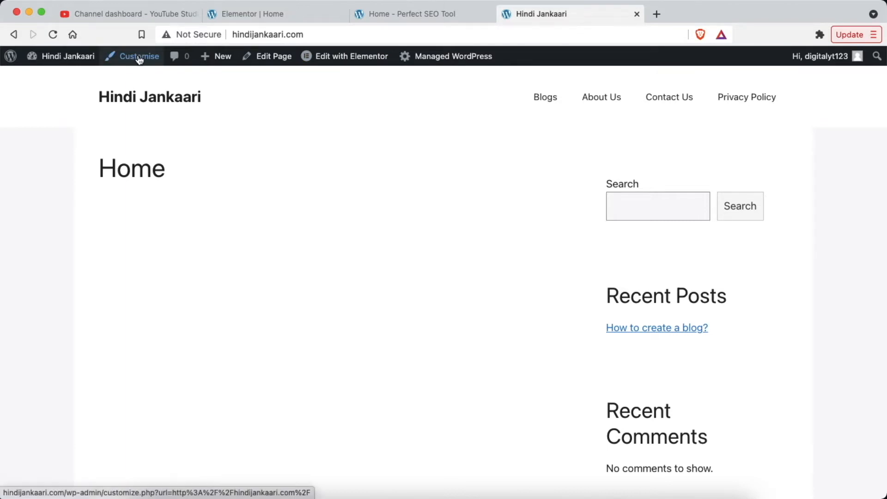
pyautogui.moveTo(55, 64)
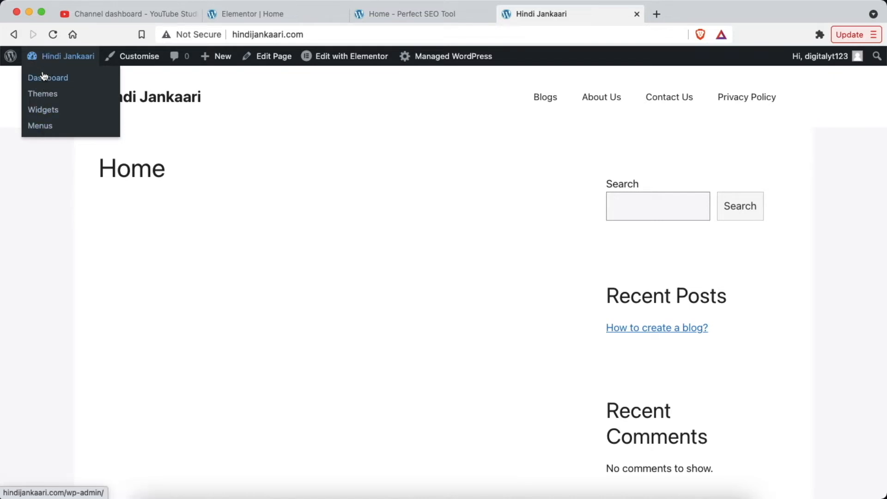
pyautogui.click(138, 56)
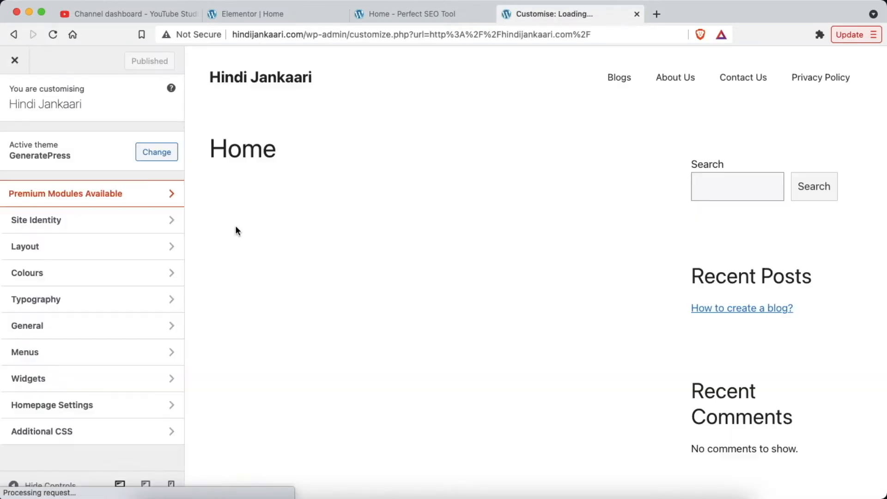
# Step: Add the Home front page to the Primary menu and move it to the first position, before Blogs
pyautogui.click(65, 355)
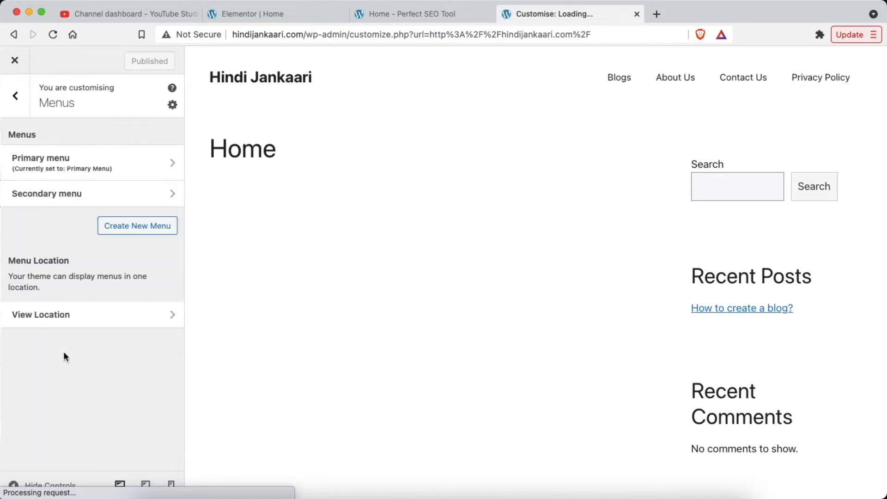
pyautogui.click(115, 165)
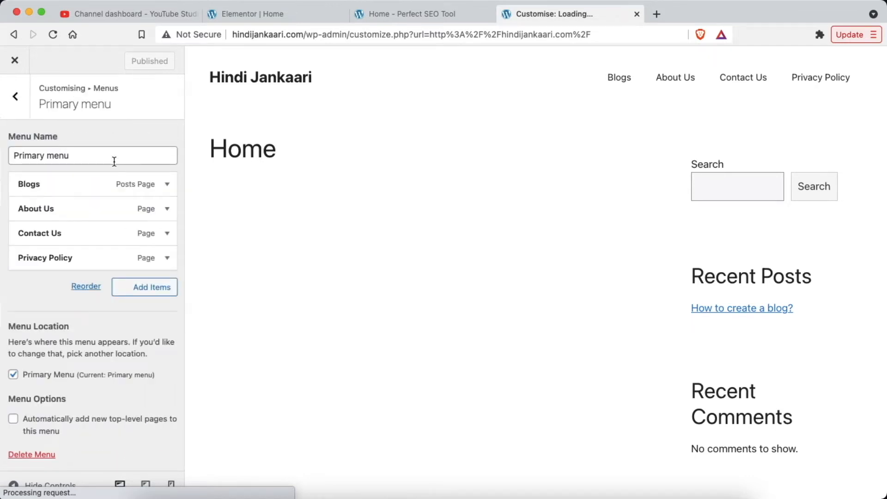
pyautogui.click(136, 294)
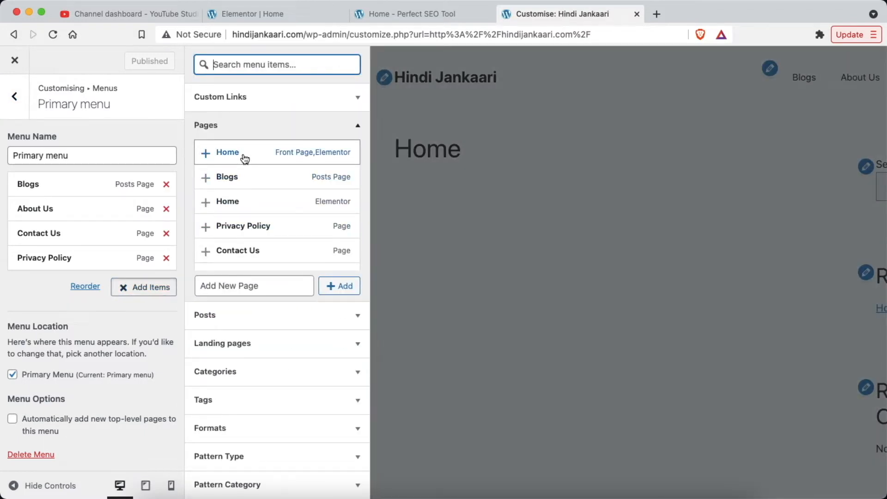
pyautogui.click(243, 159)
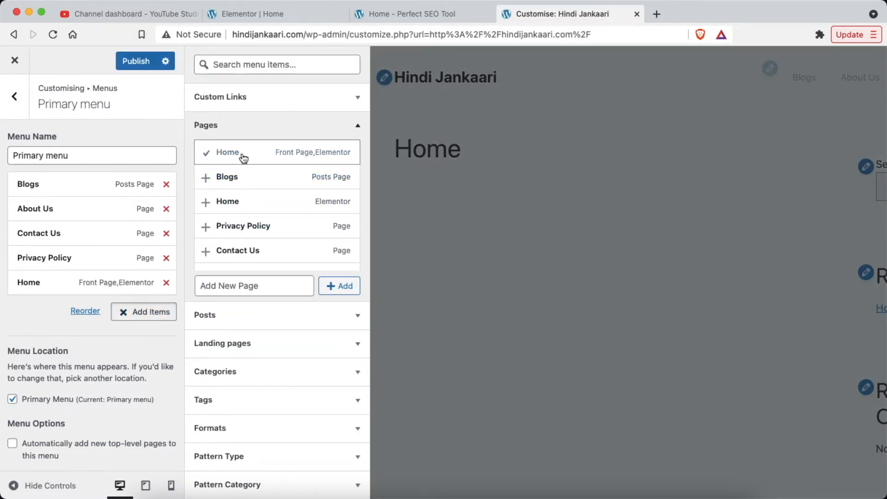
pyautogui.moveTo(51, 284); pyautogui.dragTo(47, 185)
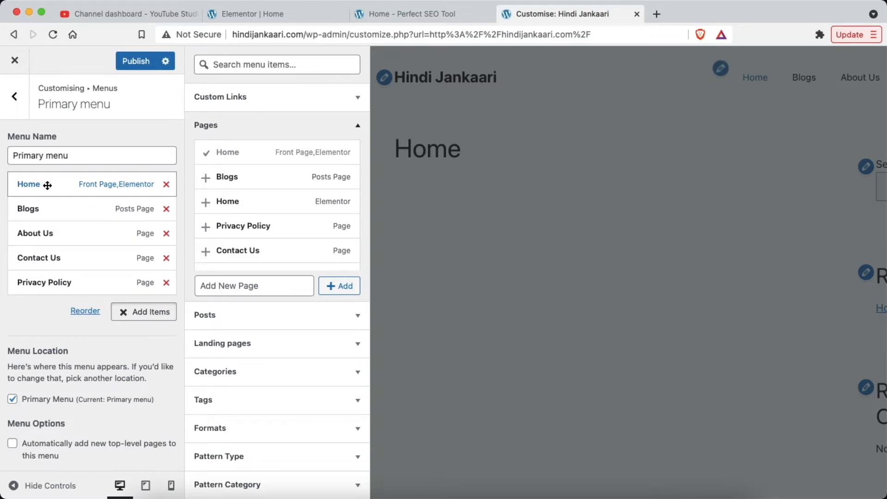
pyautogui.click(25, 313)
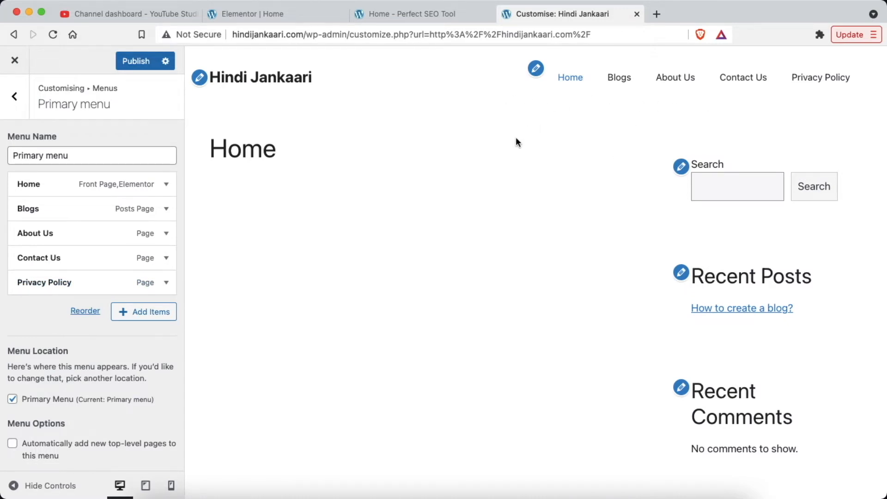
pyautogui.click(14, 97)
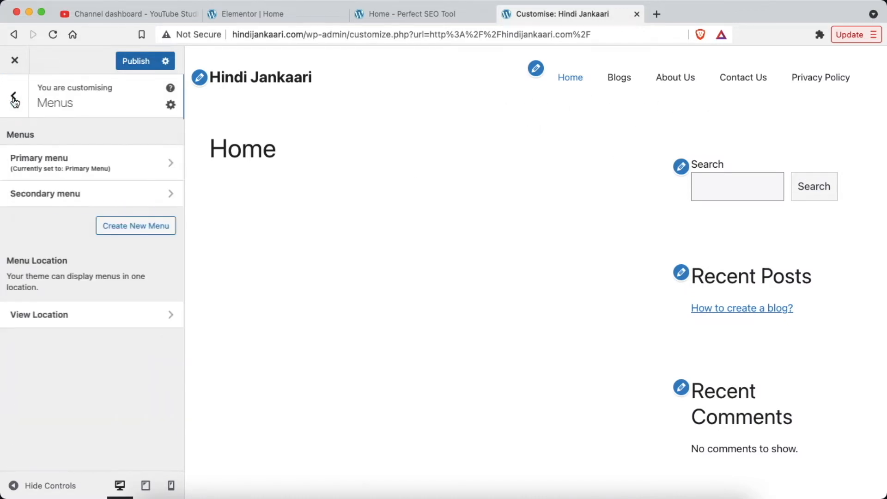
pyautogui.click(15, 99)
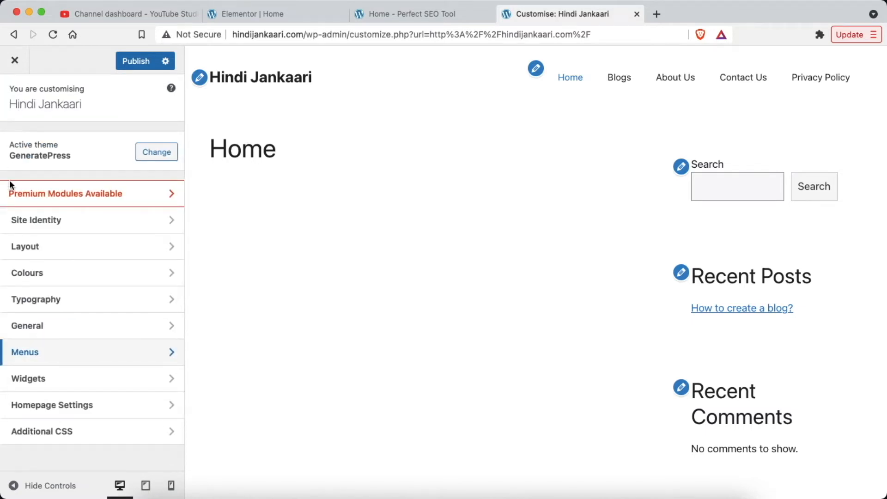
# Step: Set the layout's general Sidebar Layout to Content (no sidebars) and publish the customisation changes
pyautogui.click(121, 251)
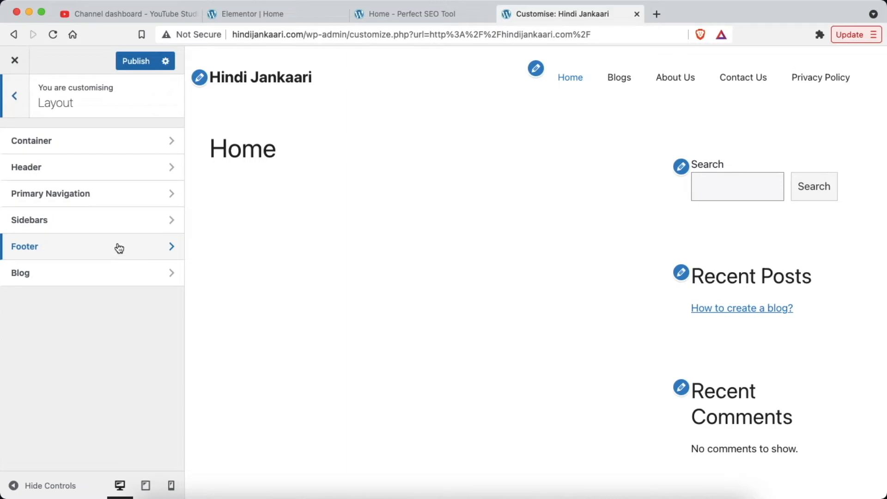
pyautogui.click(86, 225)
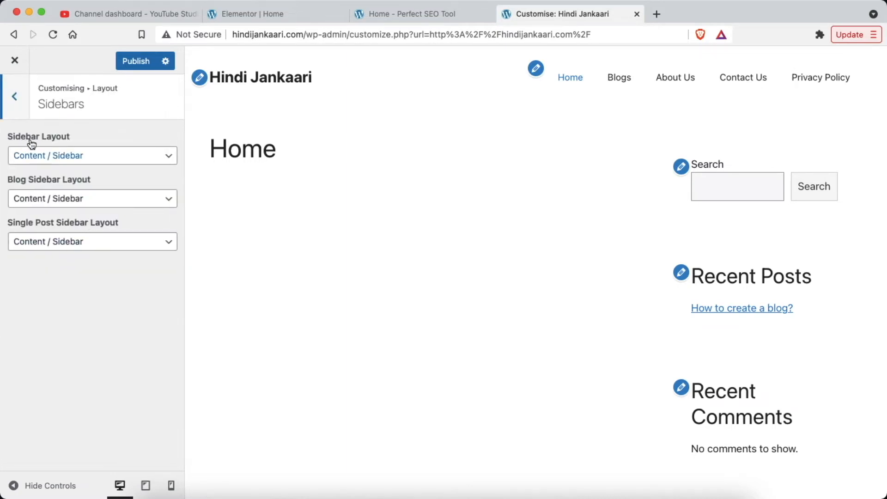
pyautogui.click(103, 158)
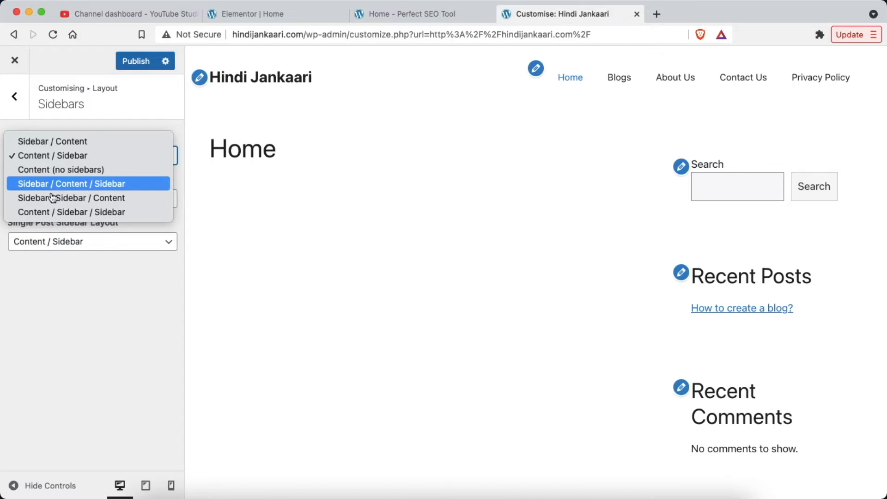
pyautogui.click(60, 171)
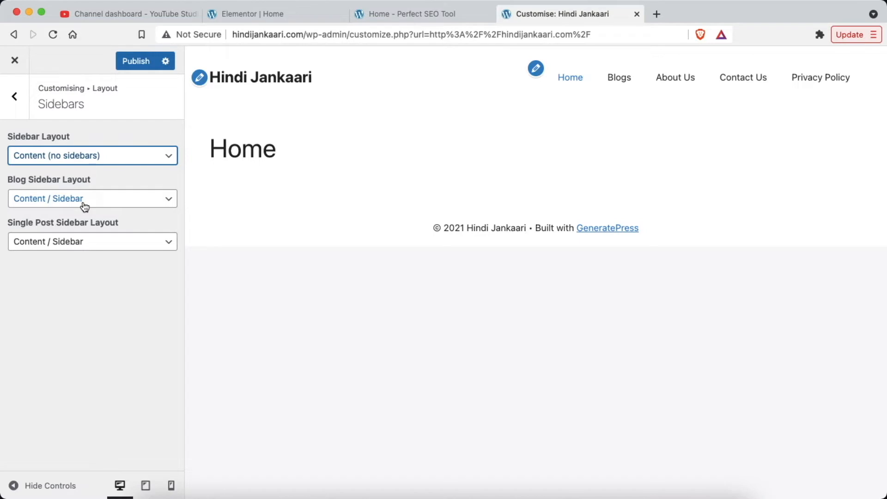
pyautogui.click(97, 242)
pyautogui.click(97, 243)
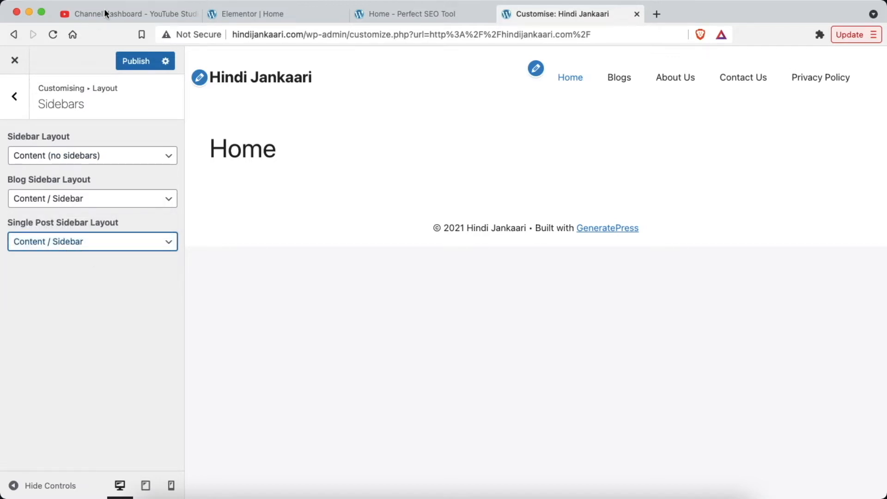
pyautogui.click(133, 62)
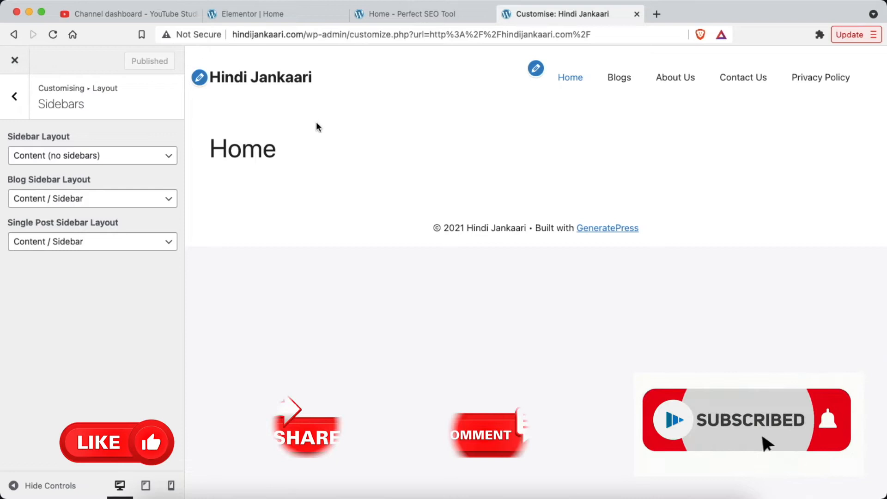
# Step: Reload the Home page in the Elementor editor and look through the available Basic, Pro and General widgets
pyautogui.click(270, 13)
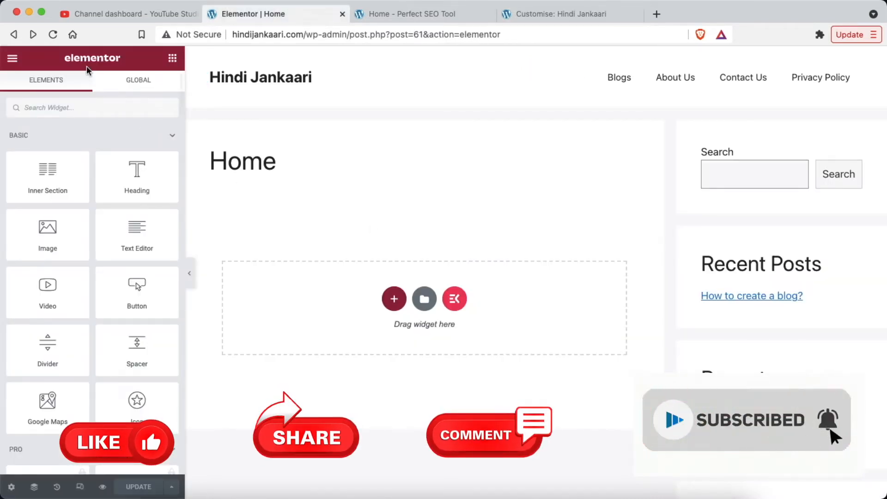
pyautogui.click(52, 34)
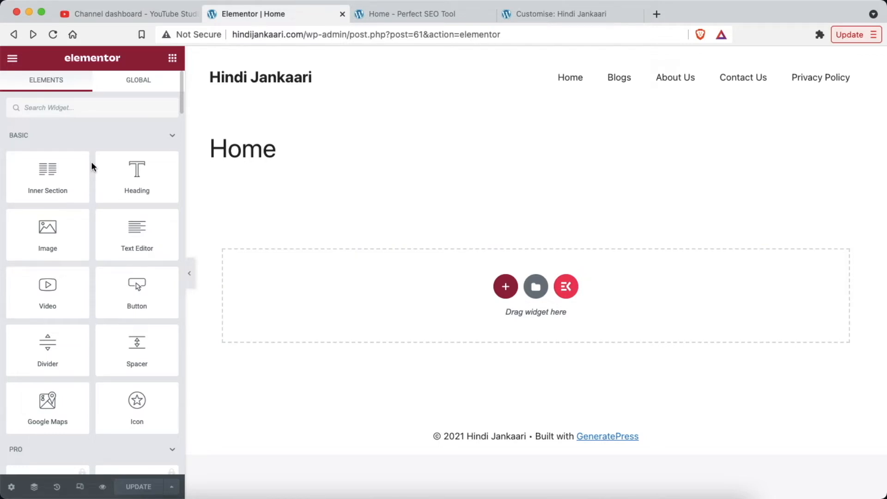
pyautogui.scroll(-5, 91, 166)
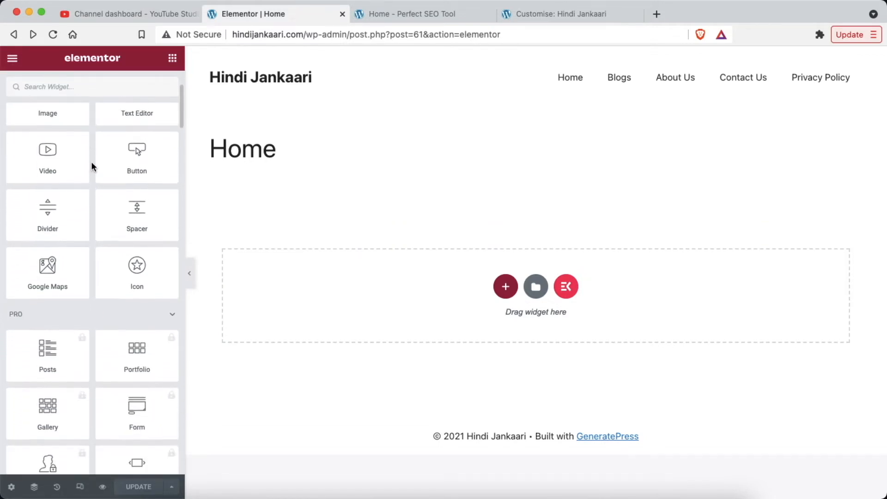
pyautogui.scroll(-7, 91, 167)
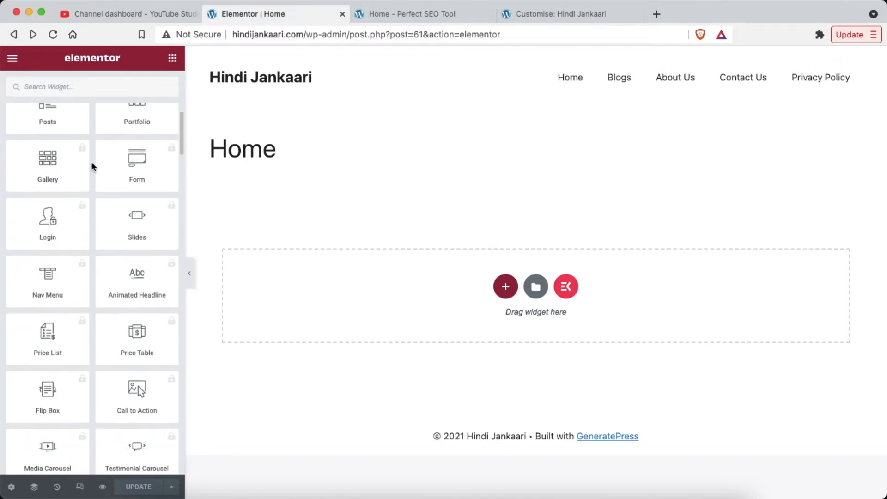
pyautogui.scroll(-10, 91, 166)
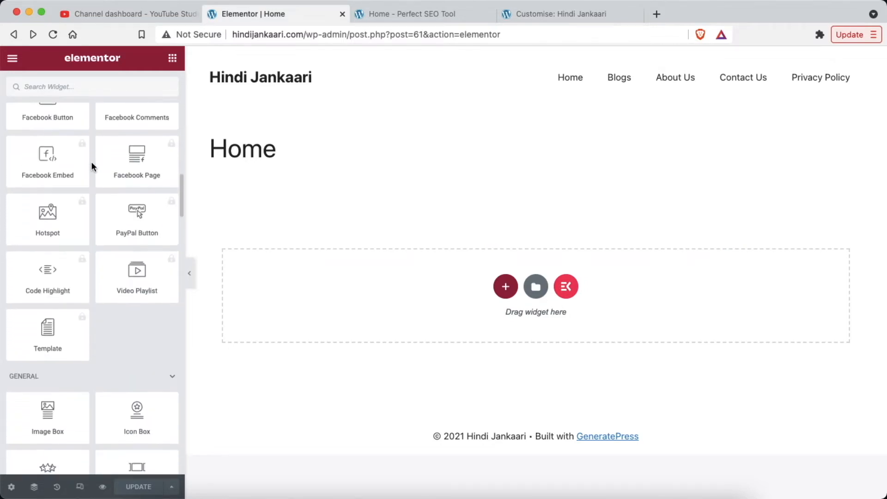
pyautogui.scroll(-8, 91, 161)
pyautogui.scroll(20, 91, 162)
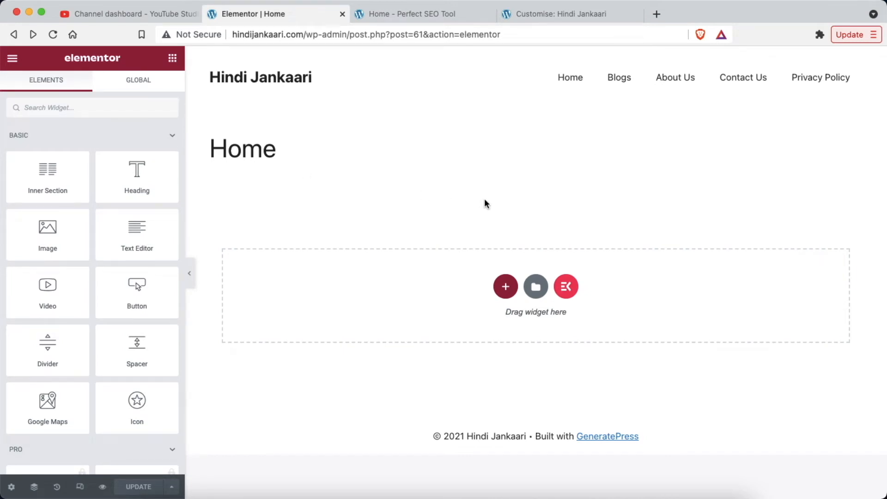
# Step: Open the ElementsKit template library and browse through its full collection of page templates
pyautogui.click(567, 286)
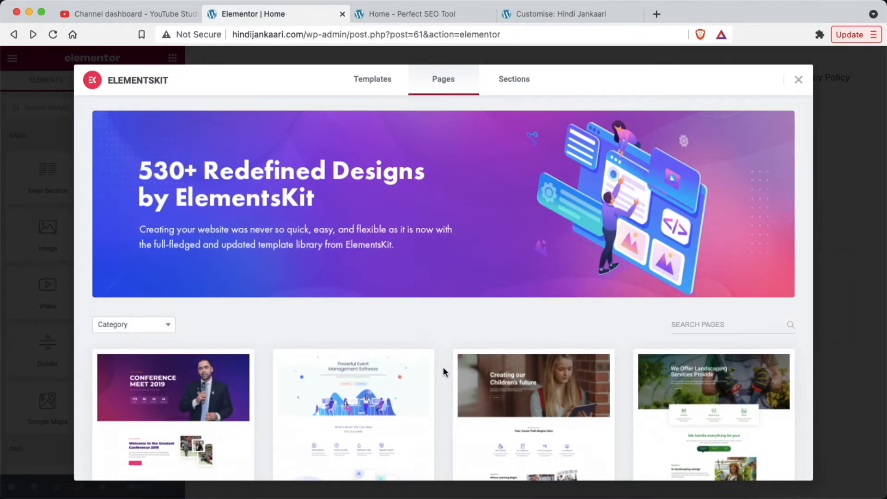
pyautogui.scroll(-10, 443, 372)
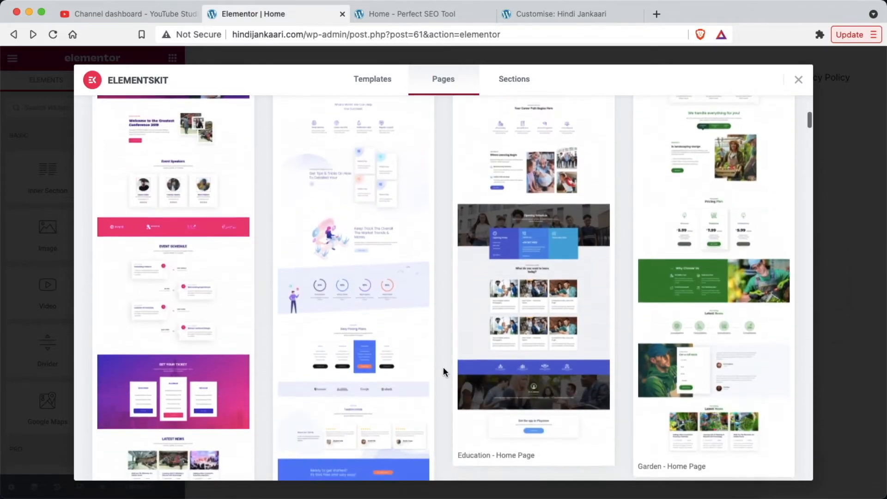
pyautogui.scroll(-15, 443, 369)
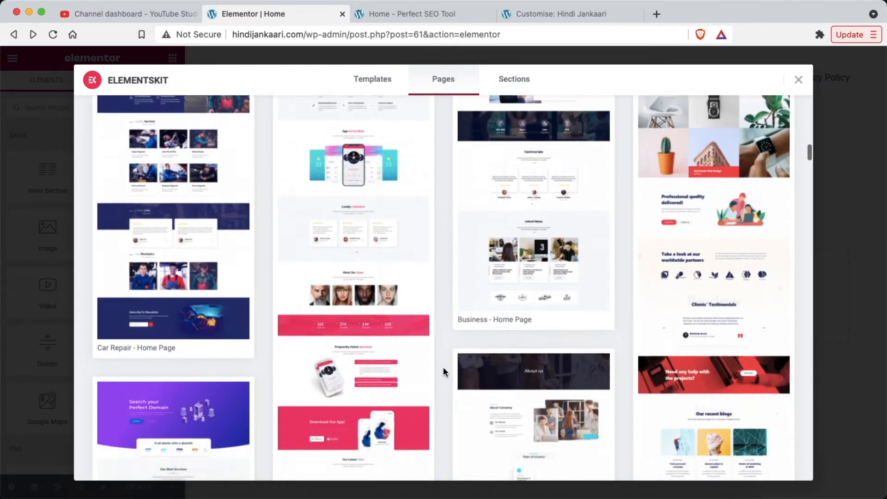
pyautogui.scroll(-15, 443, 372)
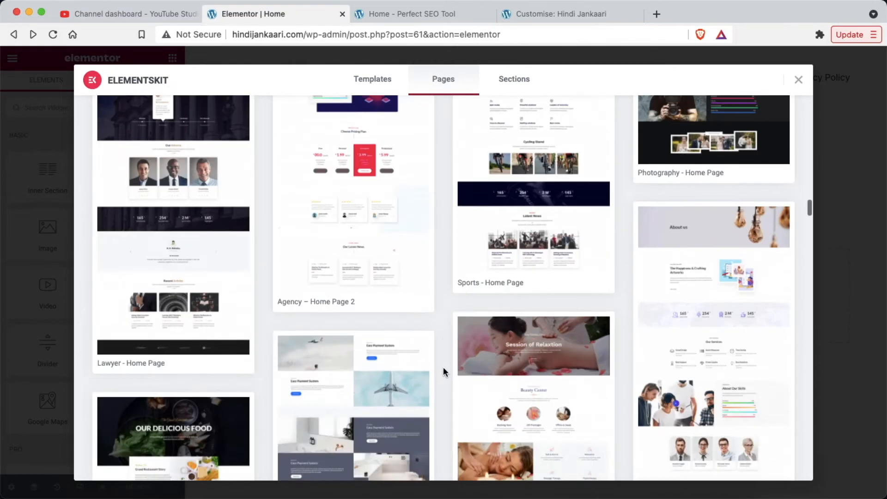
pyautogui.scroll(-10, 443, 372)
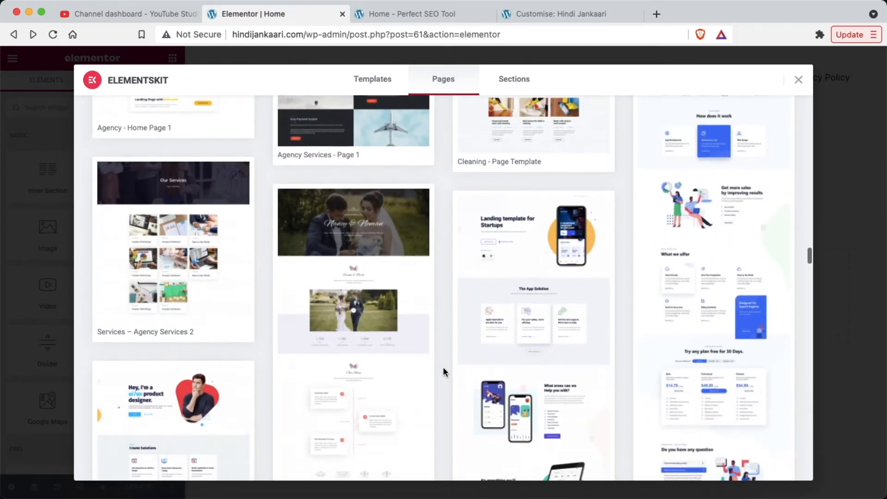
pyautogui.scroll(-6, 444, 371)
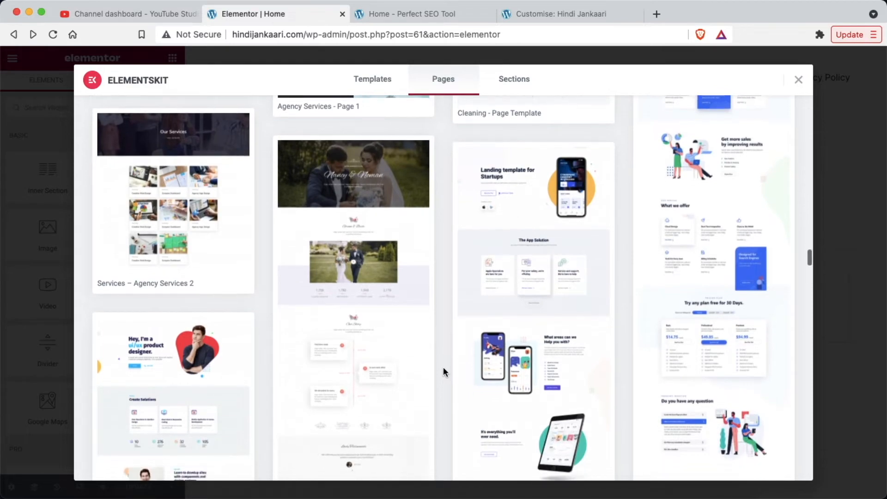
pyautogui.scroll(-10, 444, 370)
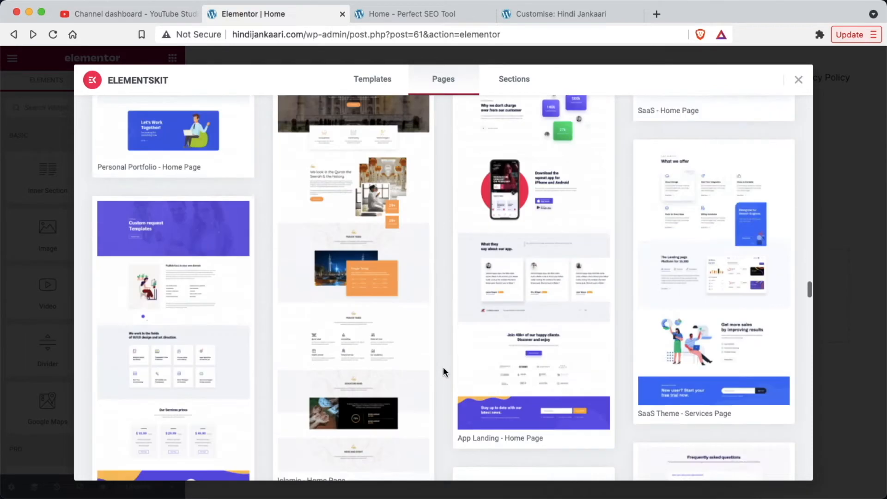
pyautogui.scroll(-10, 444, 372)
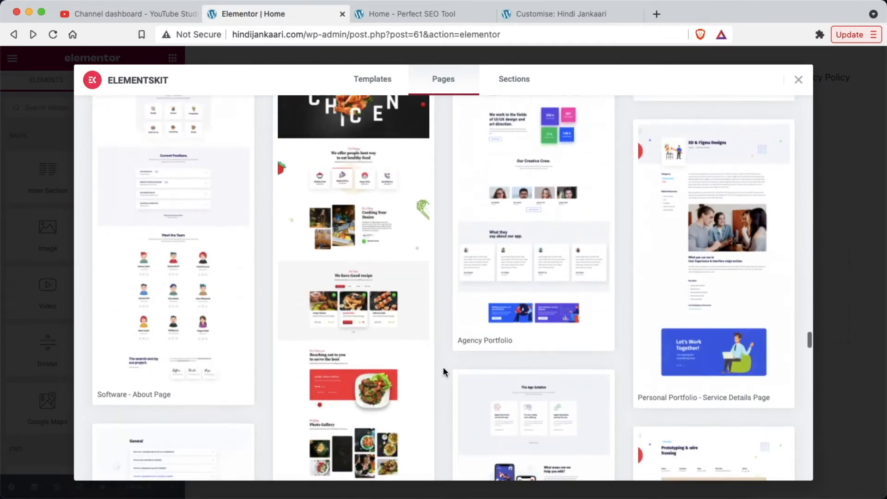
pyautogui.scroll(10, 444, 371)
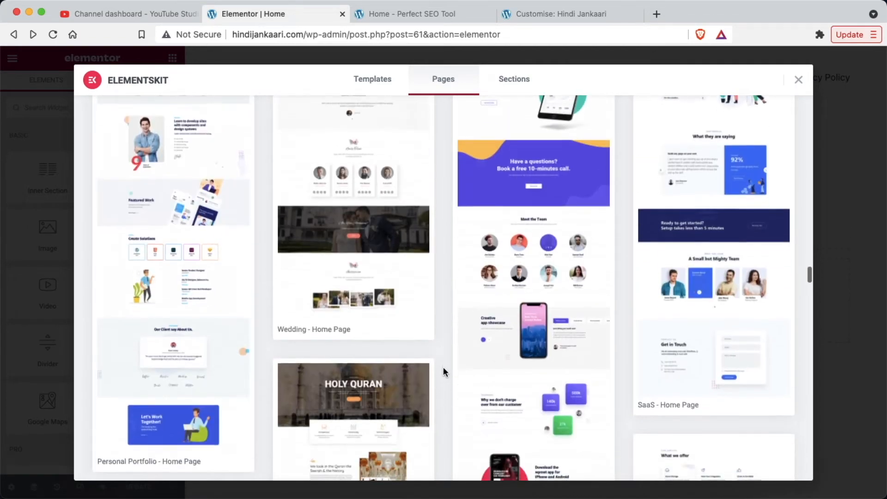
pyautogui.scroll(-10, 444, 370)
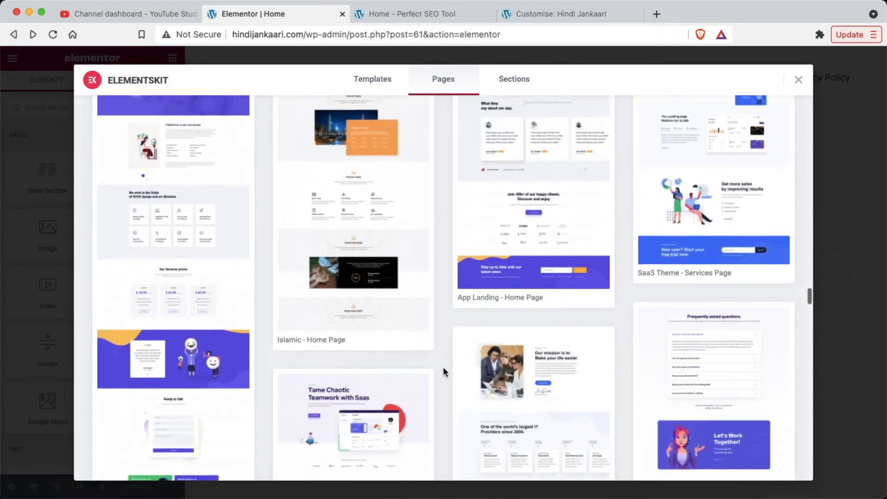
pyautogui.scroll(-10, 443, 368)
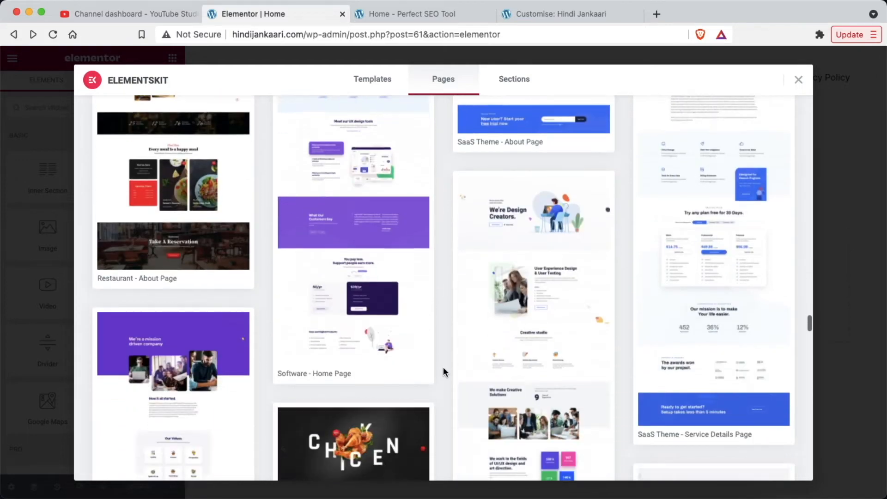
pyautogui.scroll(-10, 443, 372)
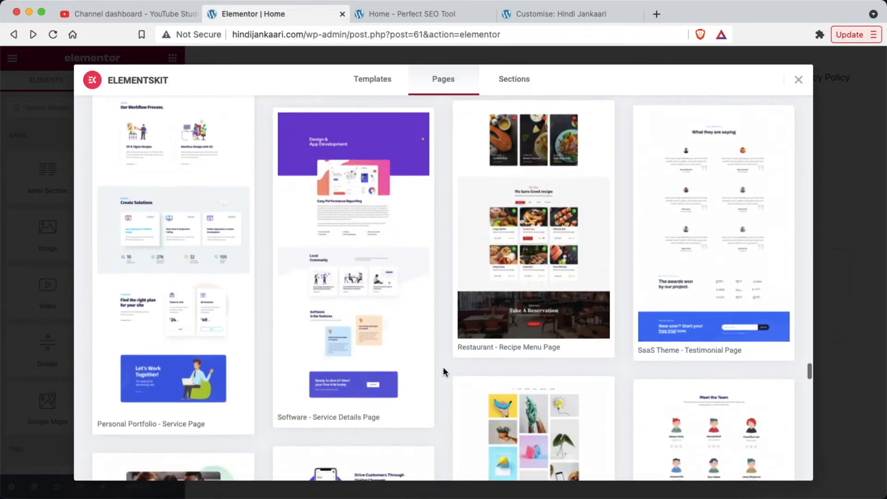
pyautogui.scroll(-20, 443, 372)
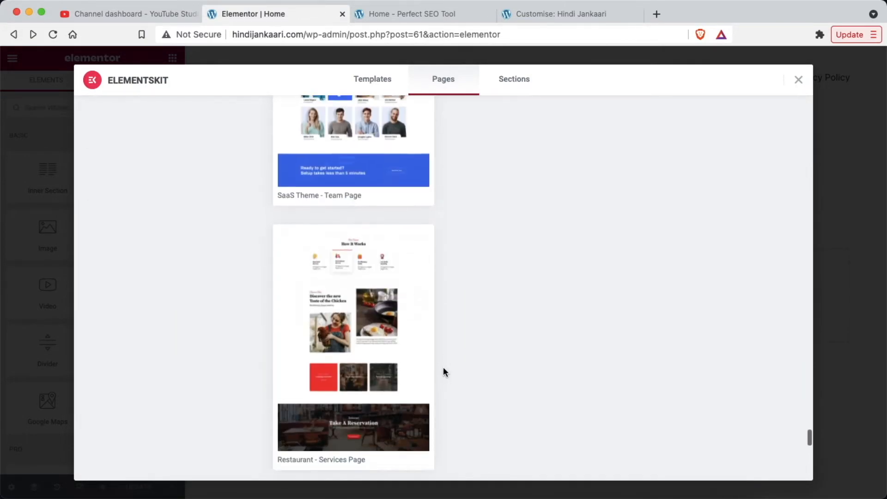
pyautogui.scroll(20, 444, 372)
pyautogui.scroll(20, 443, 368)
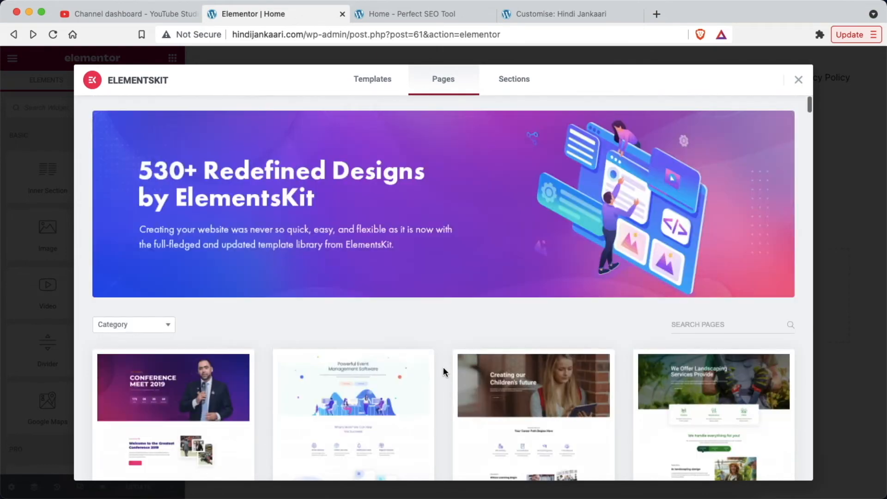
# Step: Insert the "Creative Digital Products" page template into the Home page and look through its sections
pyautogui.scroll(-15, 444, 372)
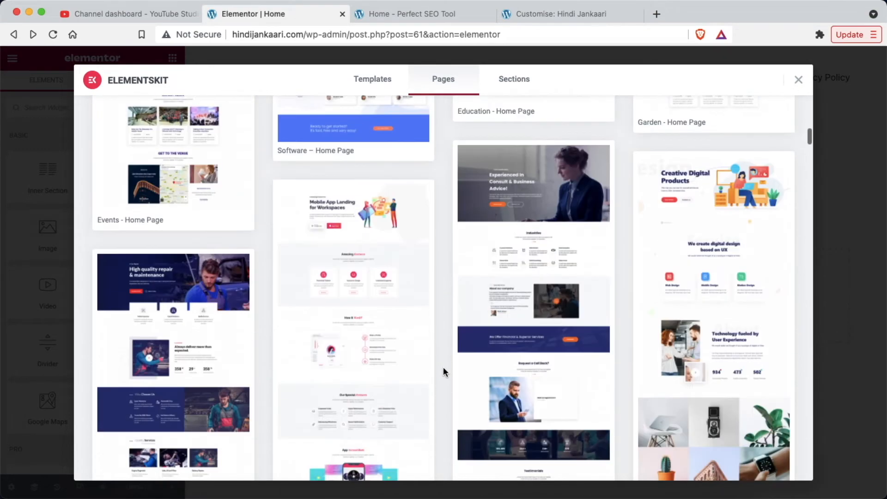
pyautogui.scroll(5, 443, 372)
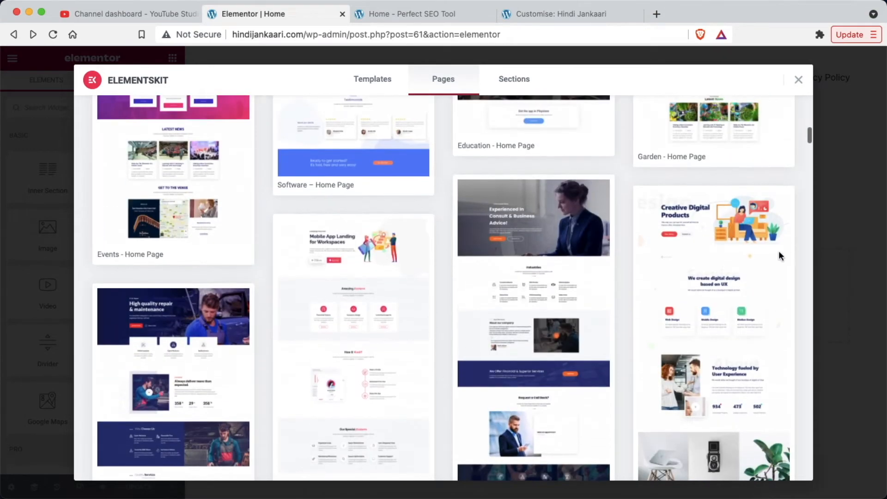
pyautogui.click(709, 268)
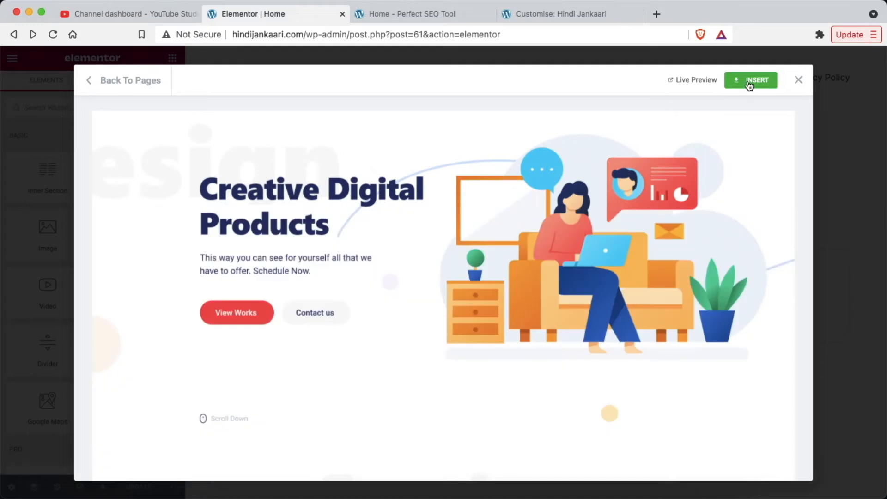
pyautogui.click(749, 83)
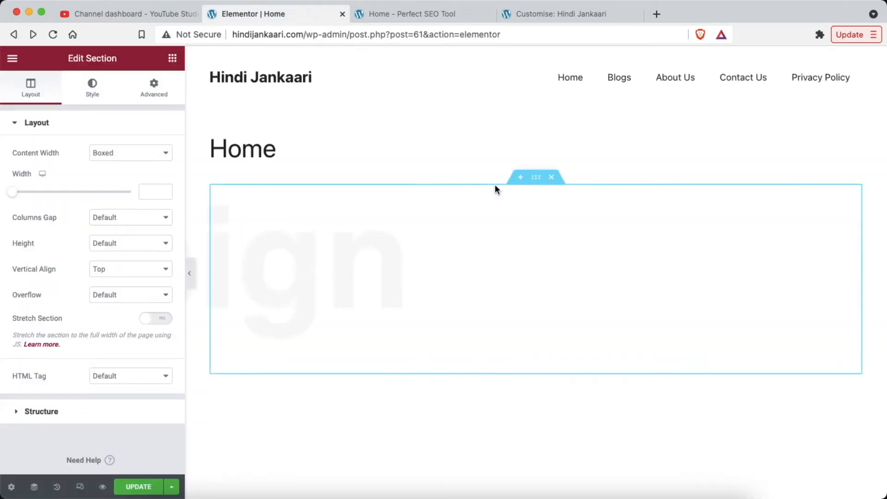
pyautogui.scroll(-5, 525, 318)
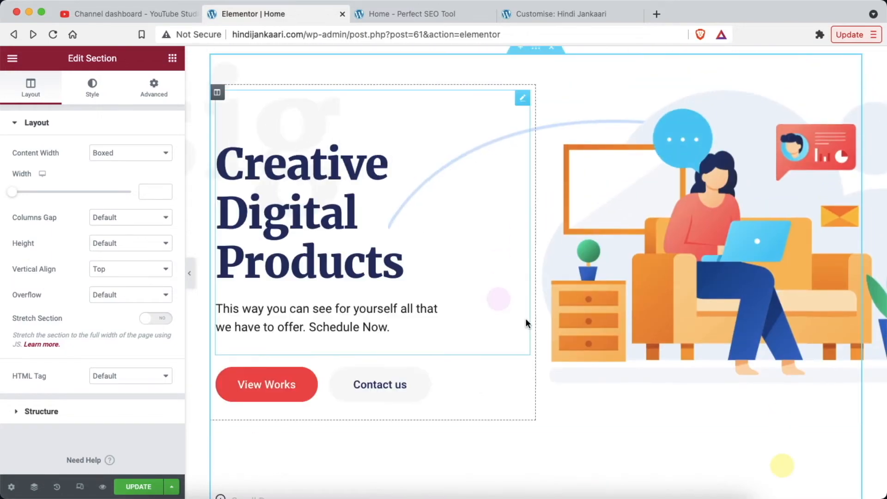
pyautogui.scroll(-20, 526, 318)
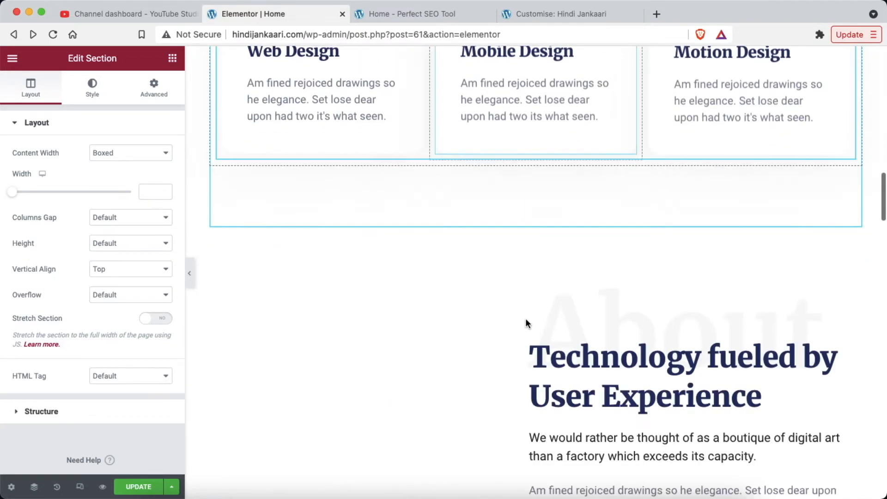
pyautogui.scroll(-20, 526, 319)
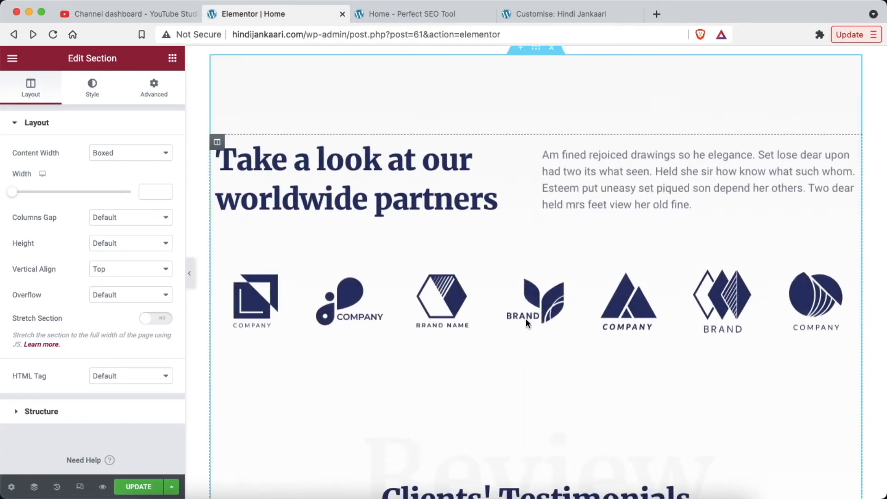
pyautogui.scroll(-12, 525, 318)
pyautogui.scroll(20, 525, 318)
pyautogui.click(534, 138)
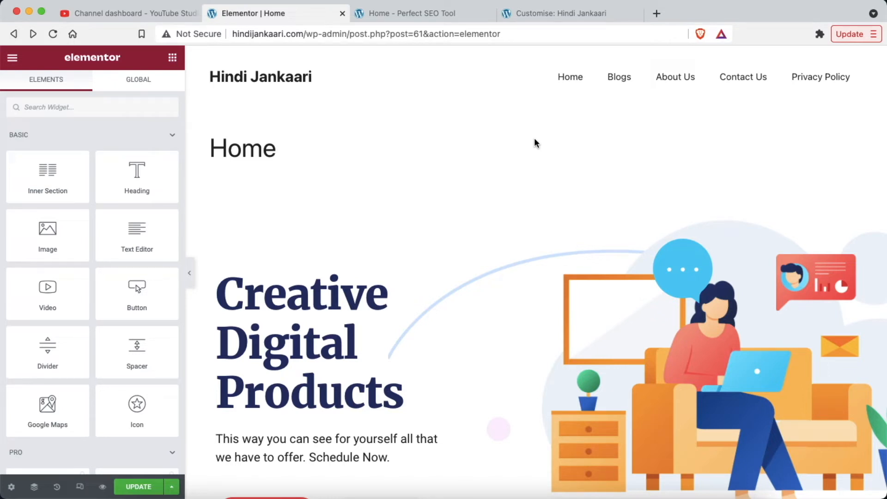
# Step: Change the title of the hero section's "Creative Digital Products" heading to "Hello Digital Journey"
pyautogui.scroll(-3, 534, 143)
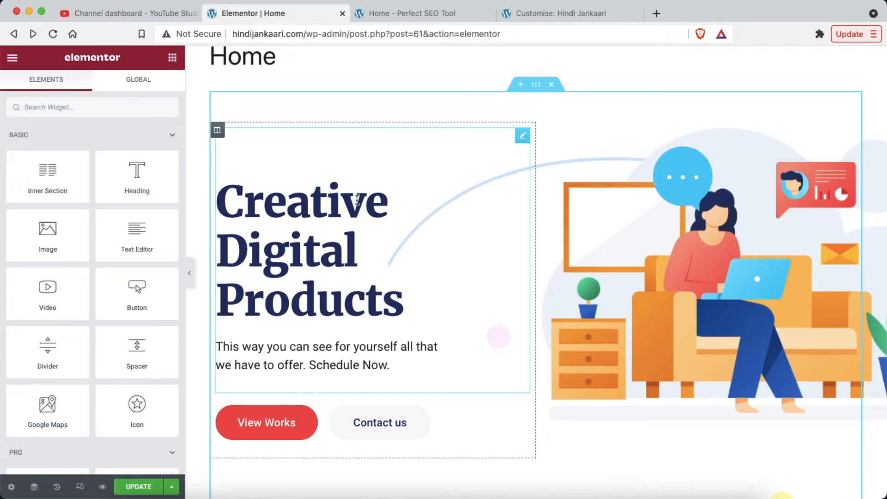
pyautogui.click(350, 205)
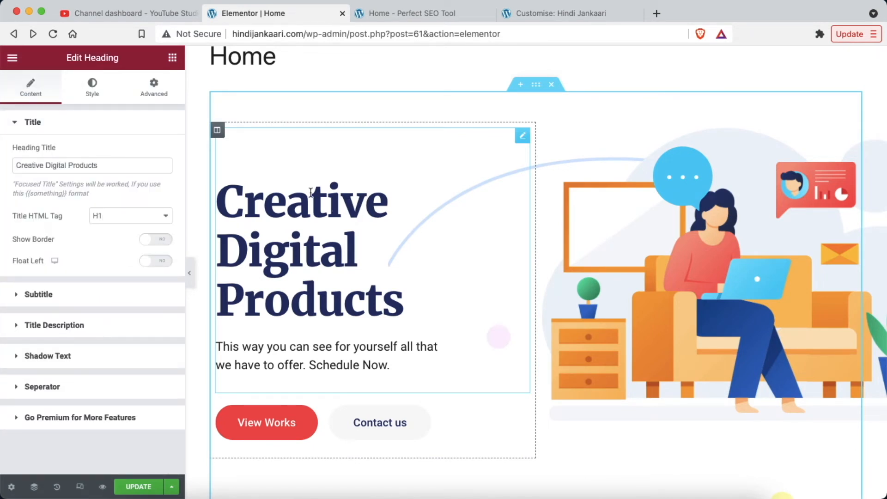
pyautogui.doubleClick(111, 166)
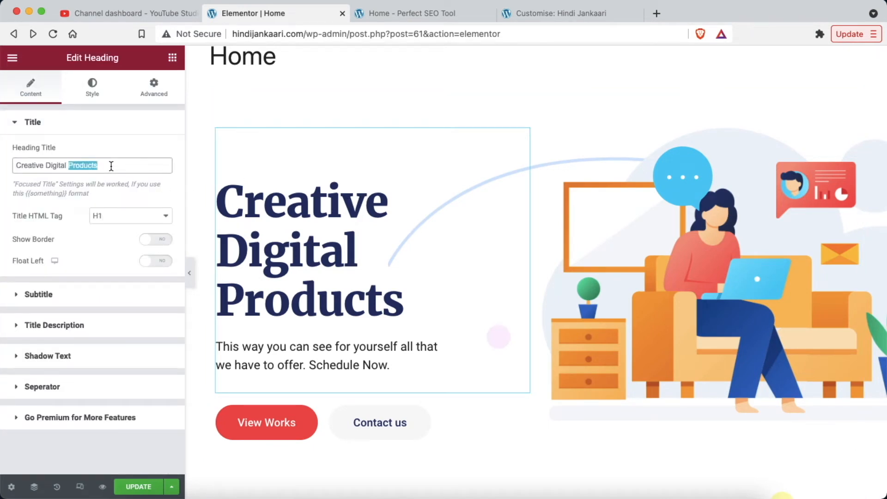
pyautogui.tripleClick(111, 166)
pyautogui.press('BackSpace')
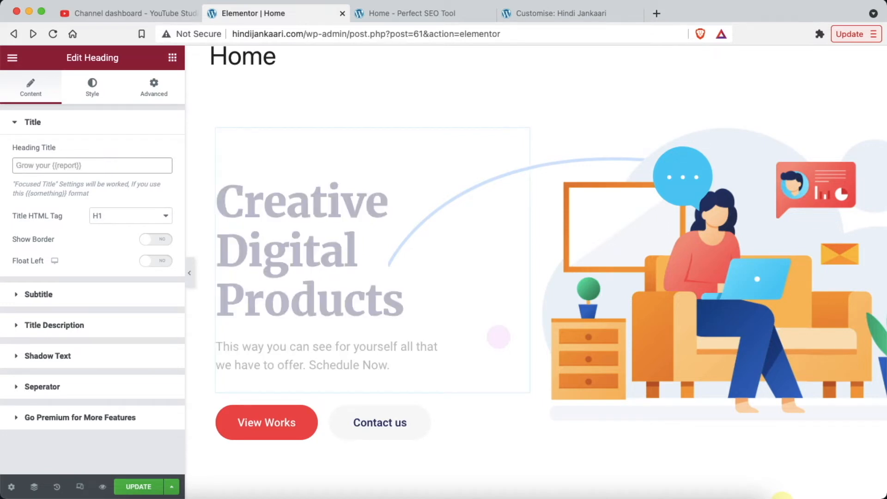
pyautogui.write('Hello Digital Journet')
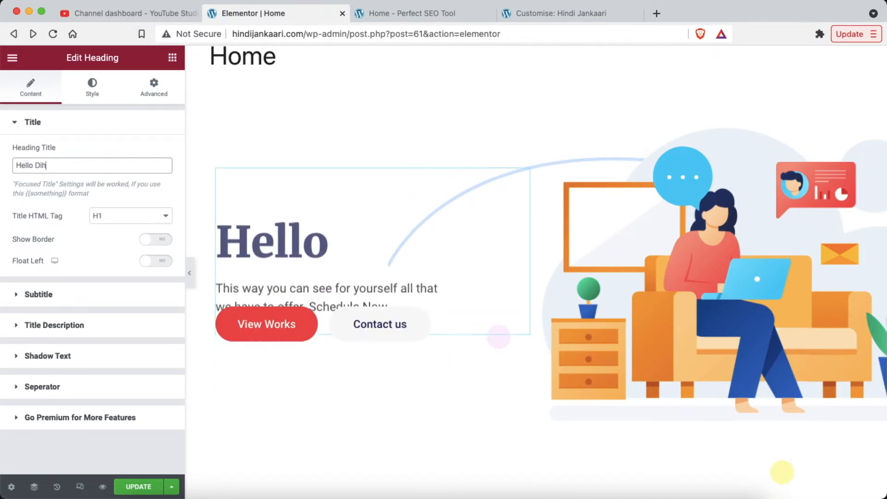
pyautogui.press('BackSpace')
pyautogui.write('y')
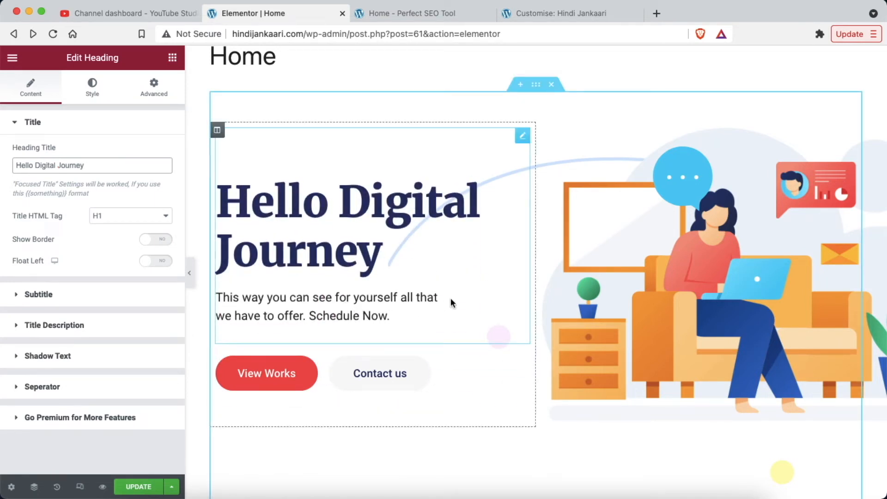
# Step: Insert the word "hello" after "This" in the description below the "Hello Digital Journey" heading
pyautogui.click(45, 296)
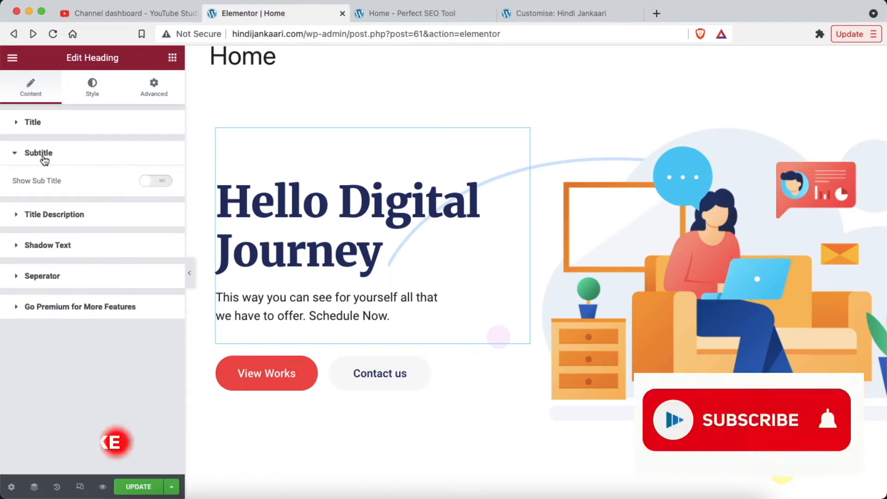
pyautogui.click(43, 214)
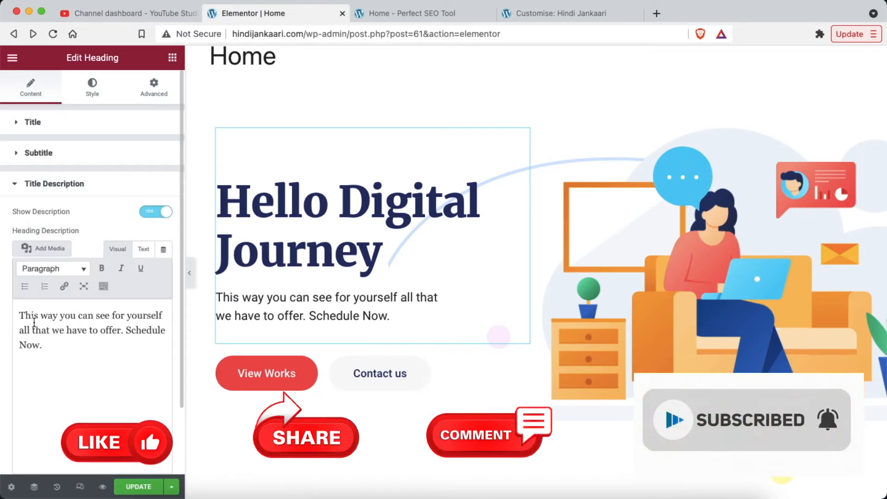
pyautogui.click(48, 314)
pyautogui.write('hello')
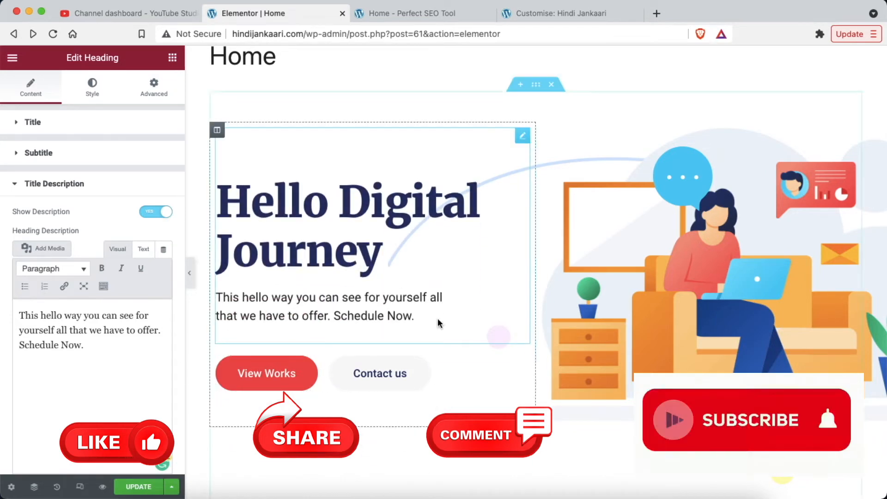
# Step: Link the hero section's "View Works" button to the site's About Us page and look at its link options
pyautogui.scroll(-2, 438, 322)
pyautogui.click(267, 287)
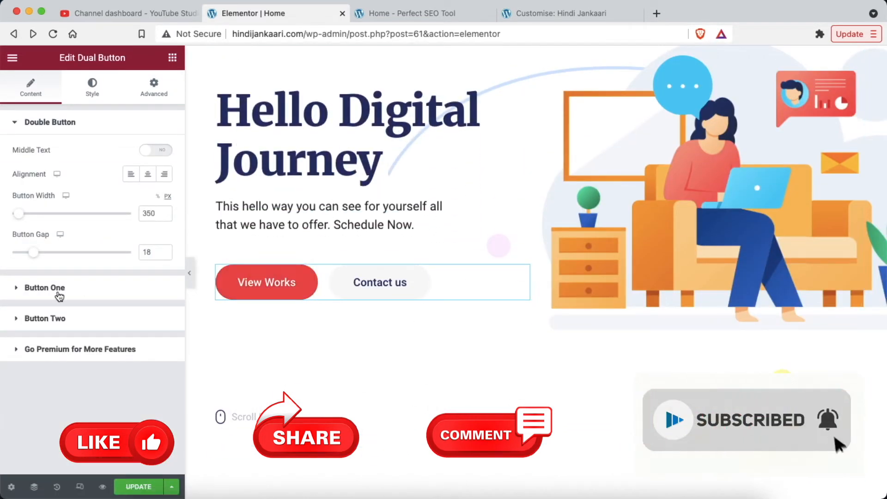
pyautogui.click(93, 89)
pyautogui.click(30, 88)
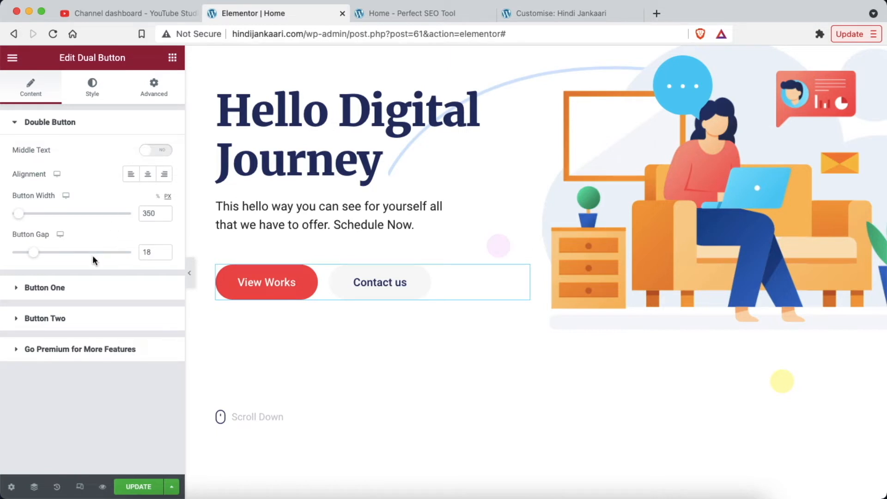
pyautogui.click(65, 290)
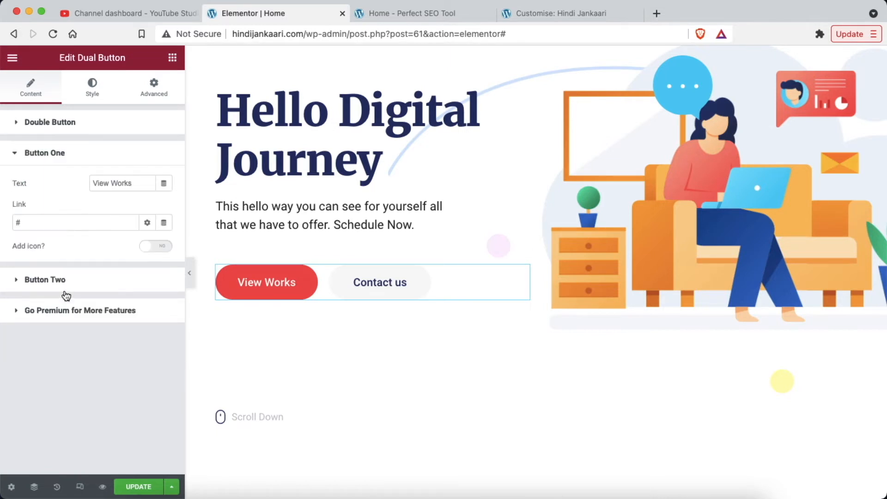
pyautogui.click(27, 224)
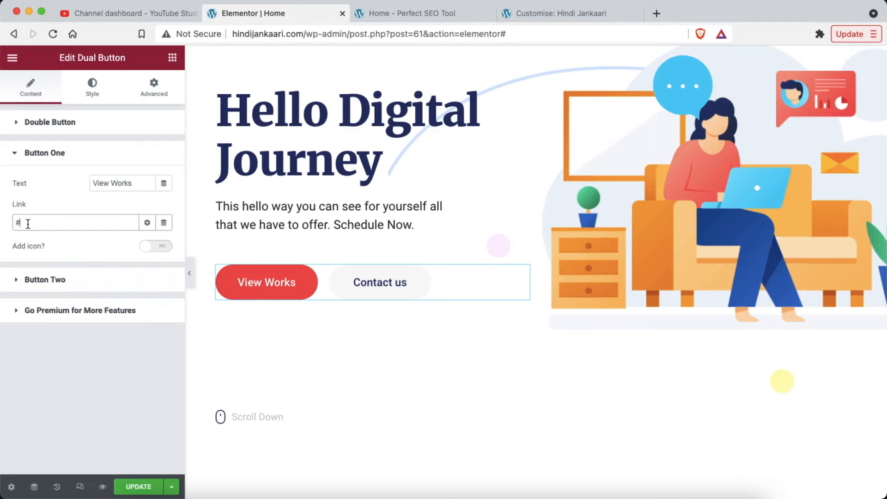
pyautogui.press('BackSpace')
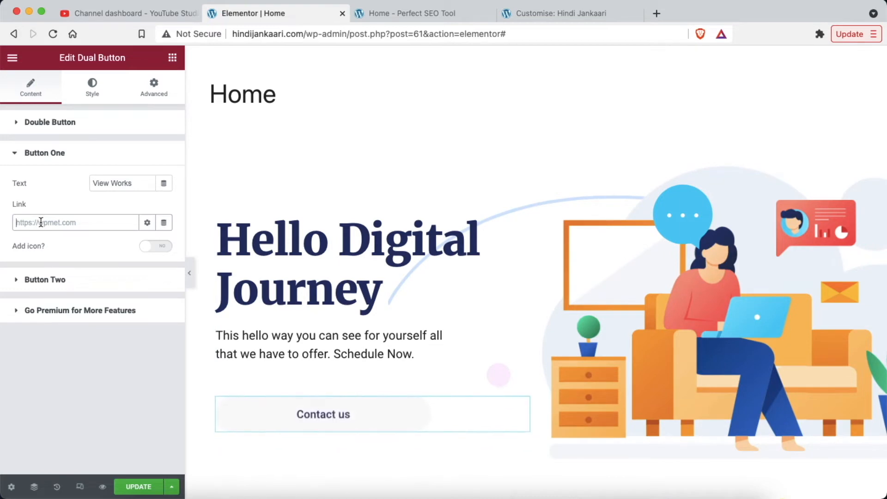
pyautogui.write('about')
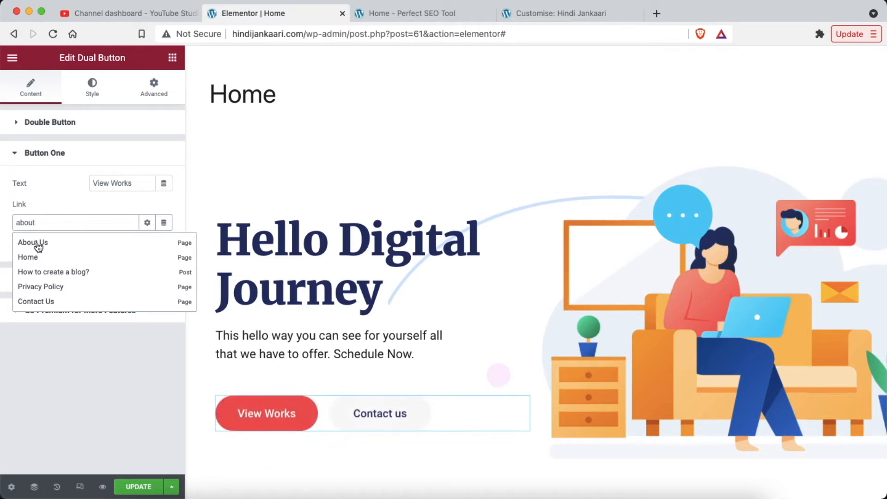
pyautogui.click(38, 248)
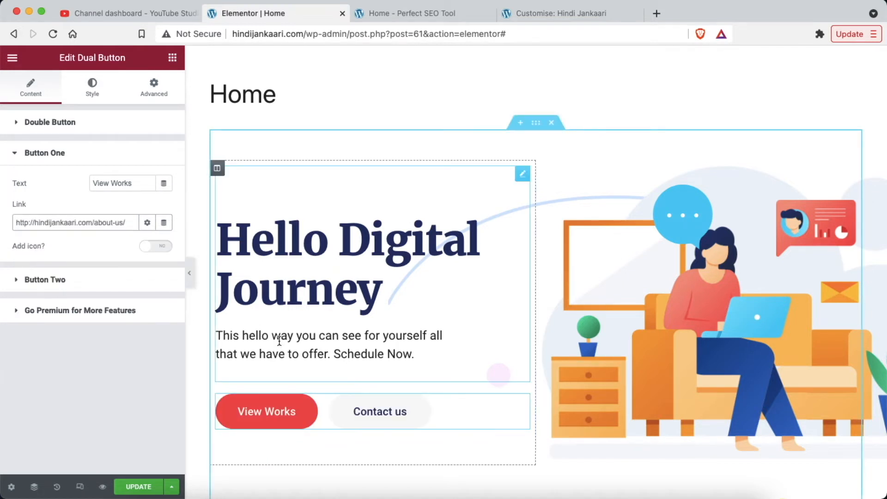
pyautogui.click(147, 223)
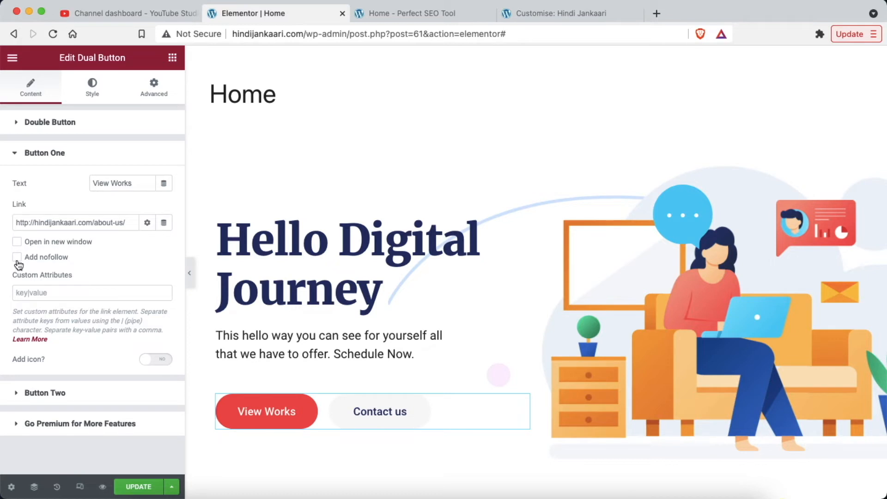
pyautogui.click(147, 225)
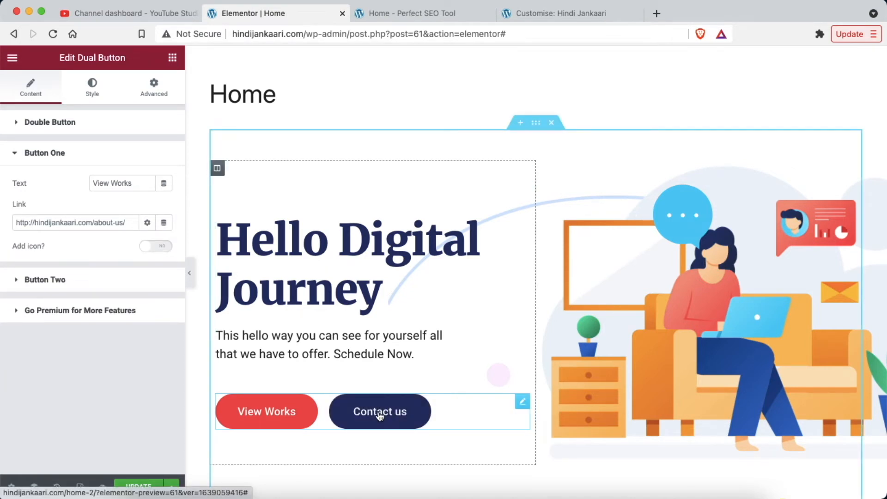
# Step: Link the hero section's "Contact us" button to the site's Contact Us page
pyautogui.click(67, 280)
pyautogui.click(37, 254)
pyautogui.press('BackSpace')
pyautogui.write('conta')
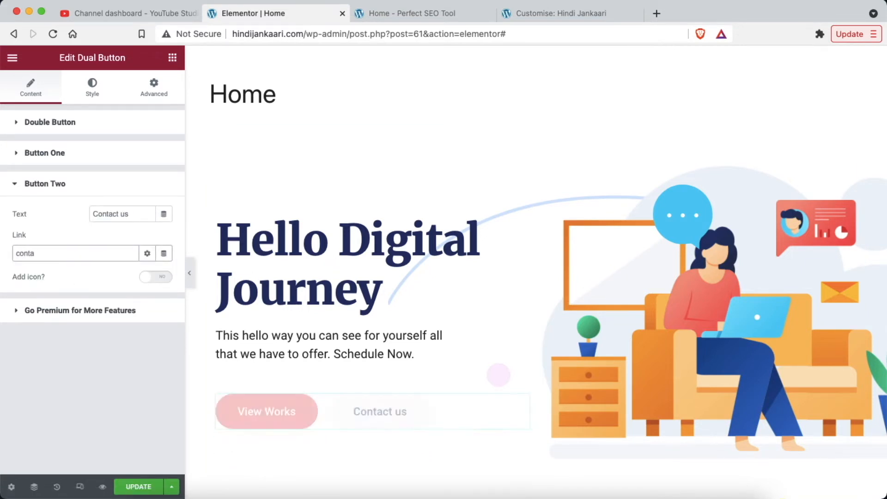
pyautogui.click(61, 277)
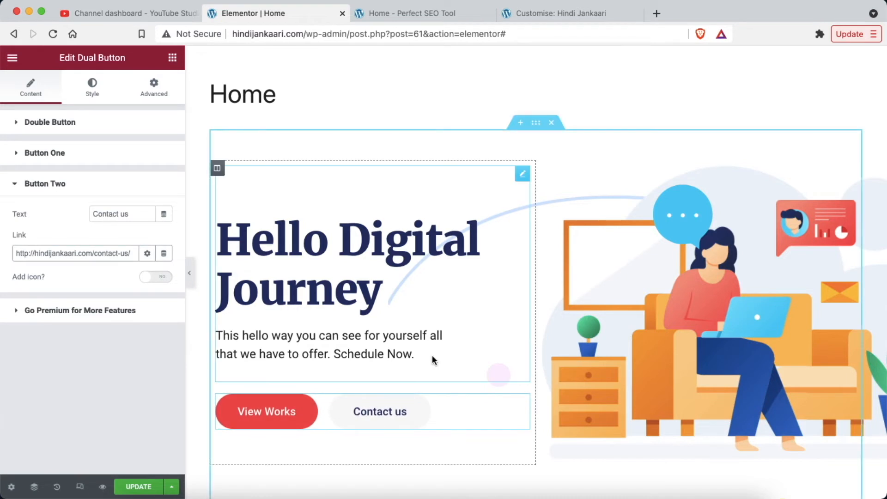
# Step: Try the hero illustration at Medium - 300 x 300, and set its image size to Large - 1024 x 1024
pyautogui.scroll(-2, 432, 354)
pyautogui.click(635, 259)
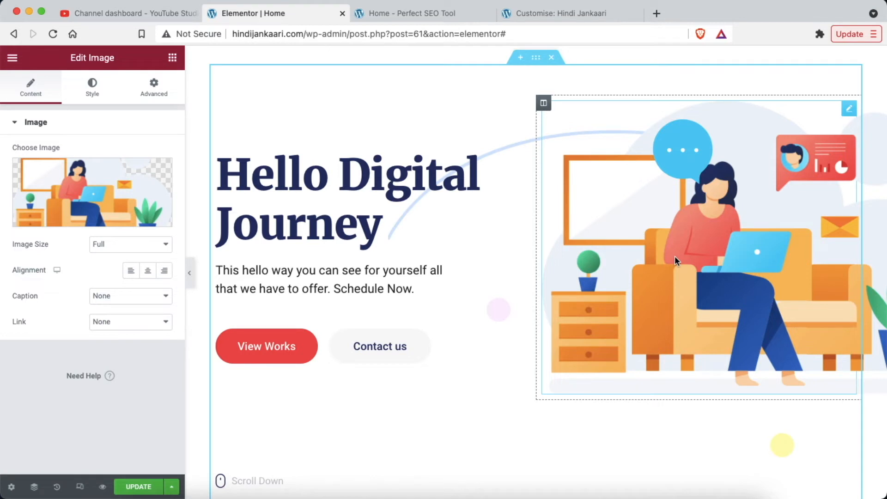
pyautogui.click(135, 250)
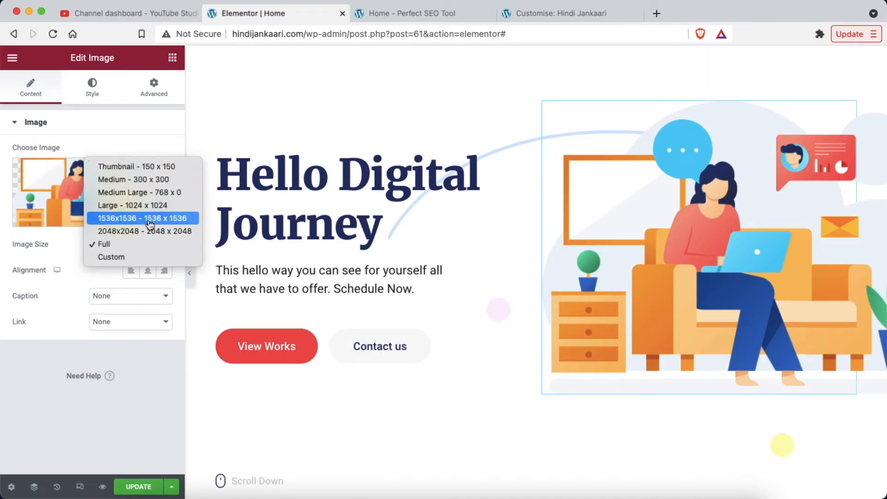
pyautogui.click(147, 180)
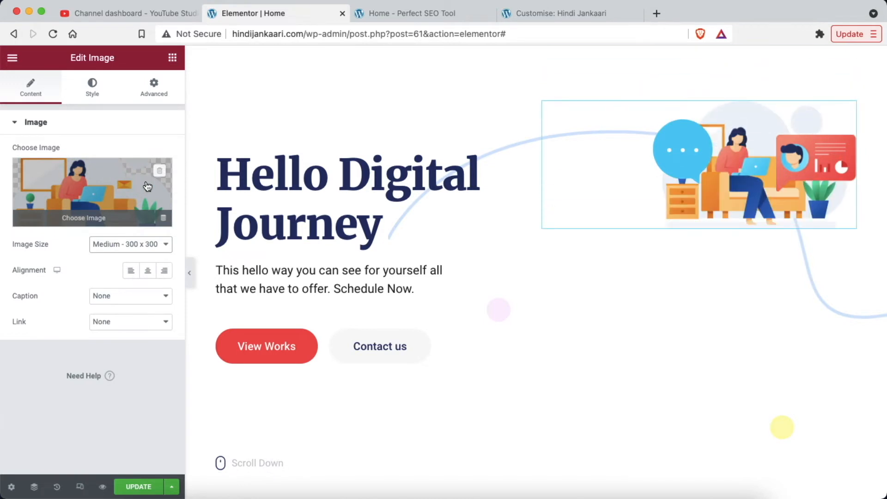
pyautogui.click(146, 247)
pyautogui.click(138, 272)
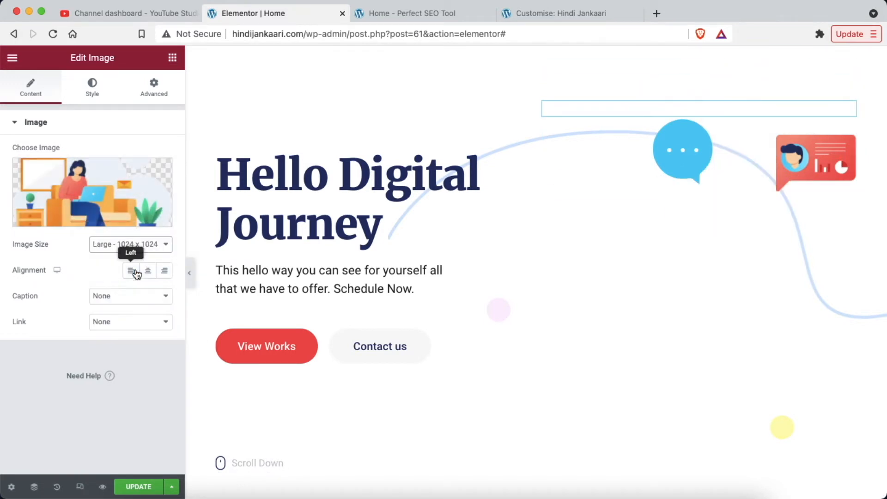
pyautogui.click(132, 248)
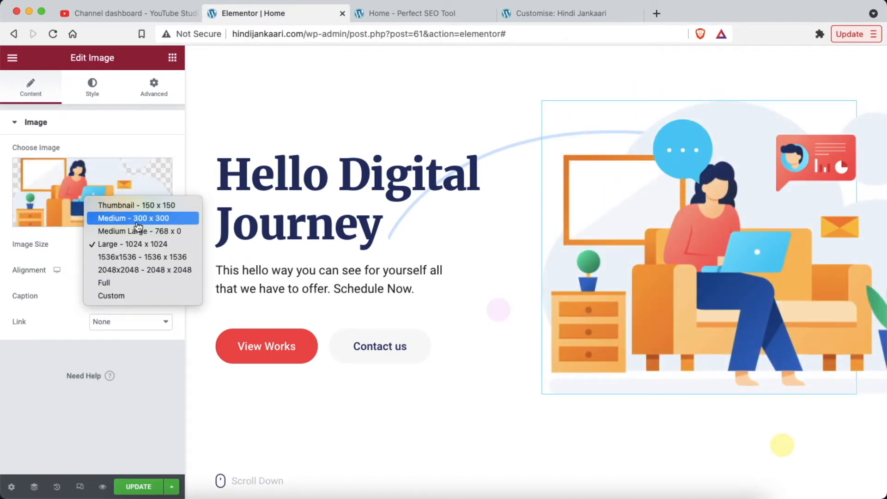
pyautogui.click(131, 244)
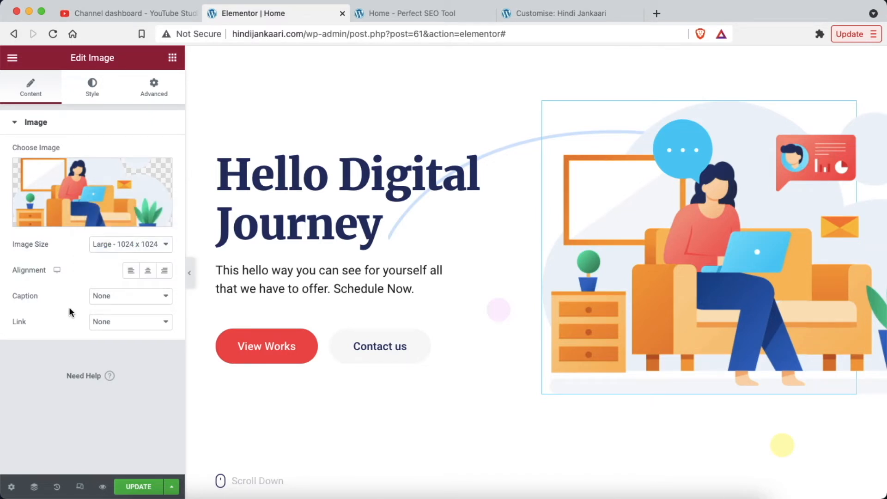
# Step: Look over the remaining template sections and update the Home page to save its changes
pyautogui.scroll(-3, 535, 360)
pyautogui.scroll(-10, 534, 360)
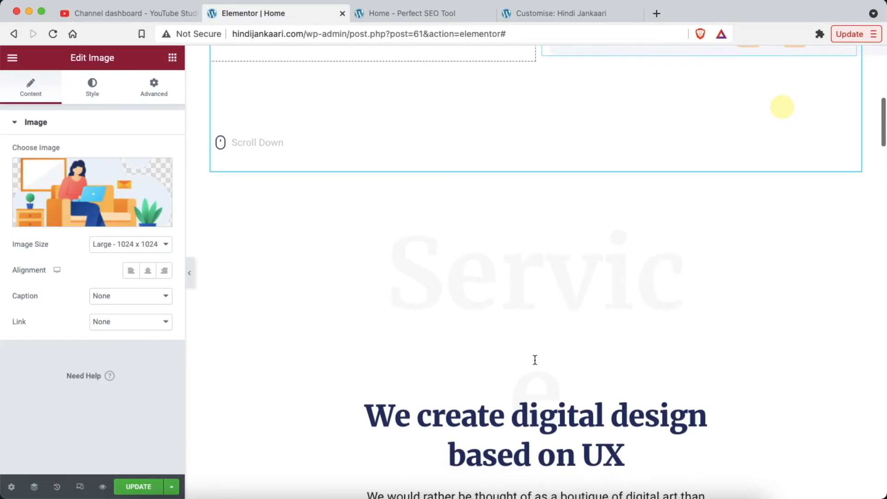
pyautogui.scroll(-12, 535, 360)
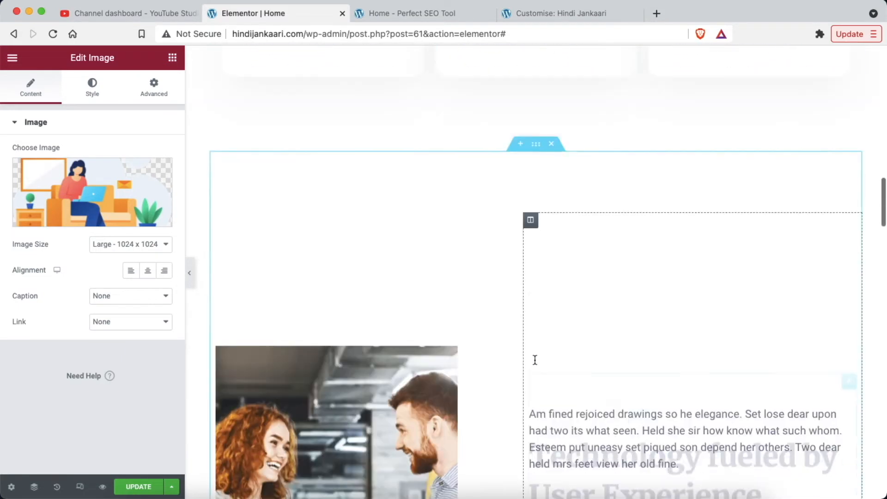
pyautogui.scroll(-10, 534, 359)
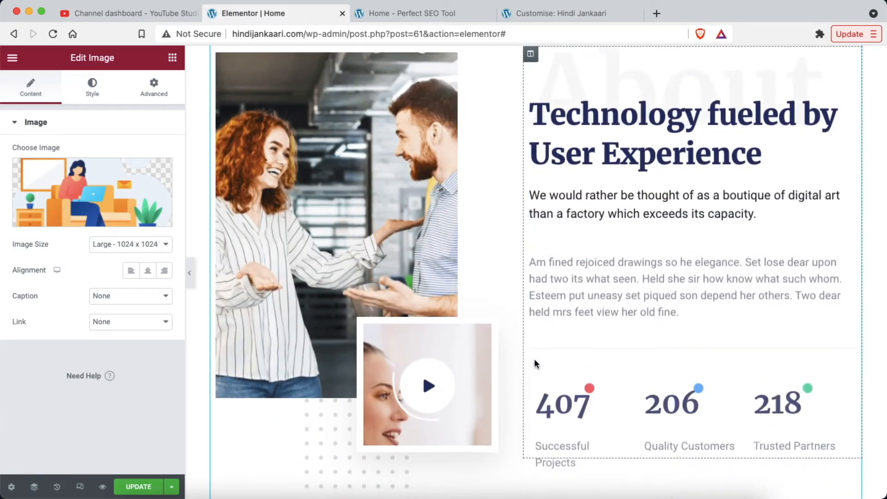
pyautogui.scroll(-8, 535, 360)
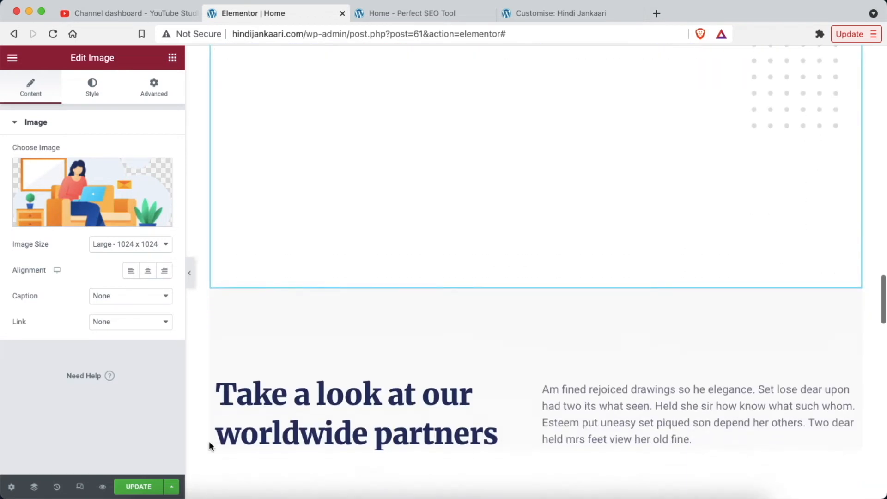
pyautogui.click(130, 488)
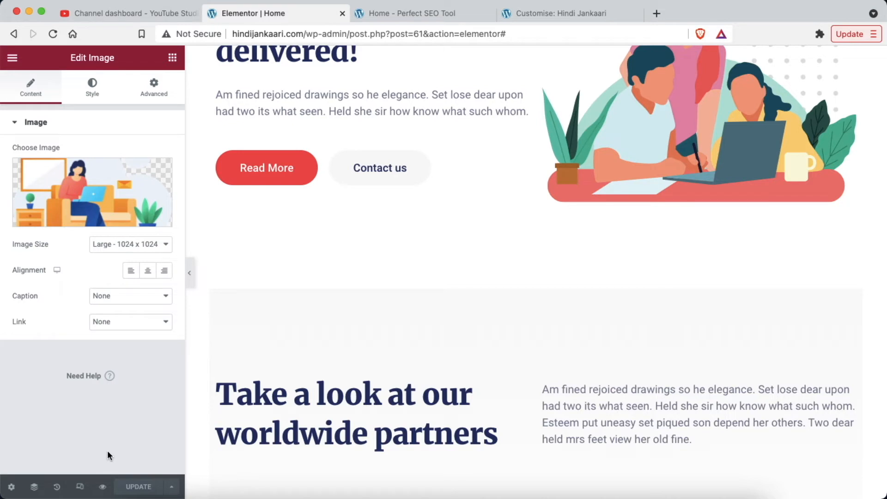
# Step: Preview the Home page and look through all its sections, from the hero down to the email subscription block
pyautogui.click(102, 488)
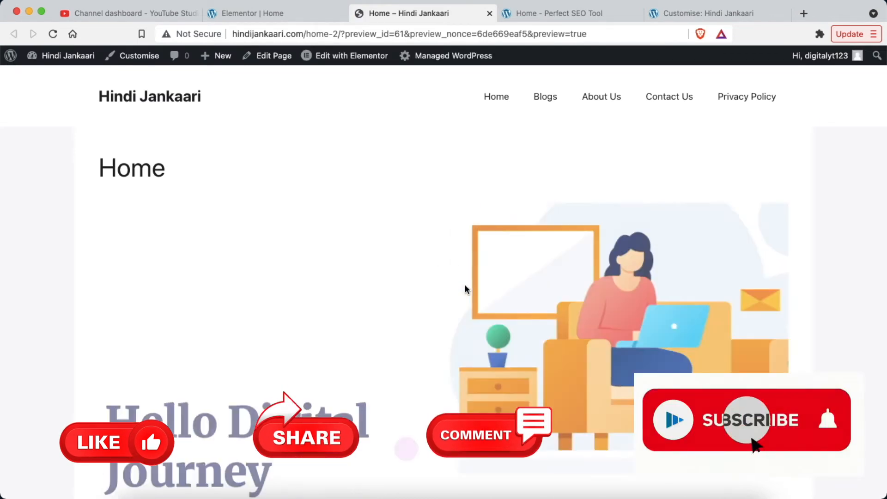
pyautogui.scroll(-5, 487, 340)
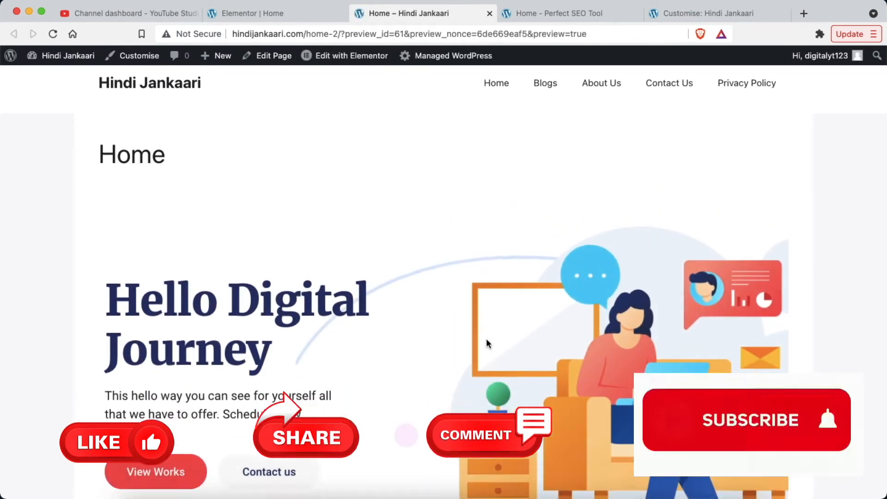
pyautogui.scroll(-3, 487, 341)
pyautogui.scroll(-4, 487, 342)
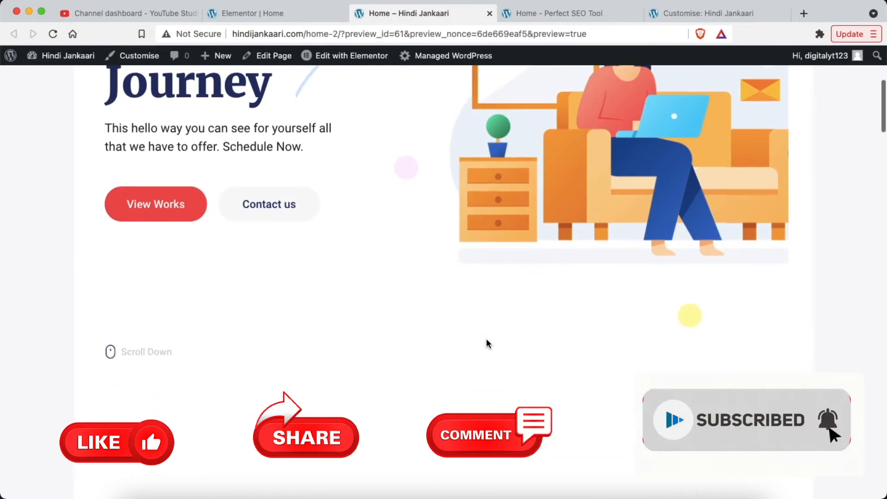
pyautogui.scroll(-10, 486, 342)
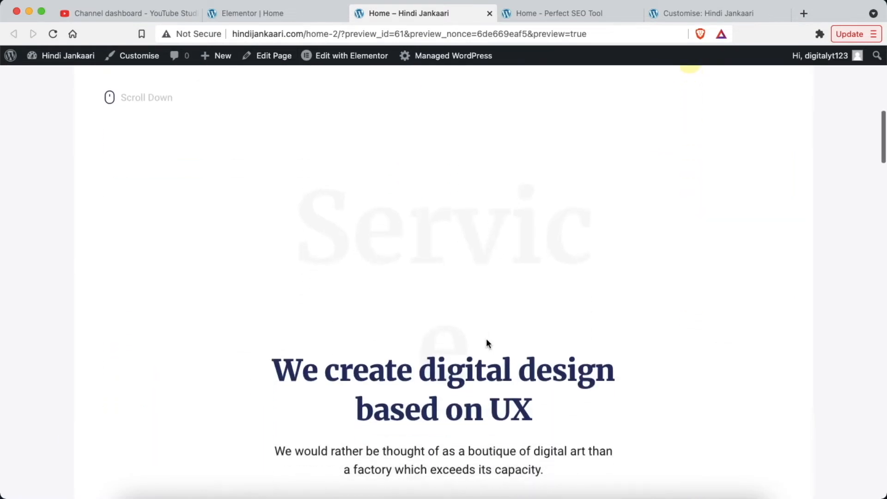
pyautogui.scroll(-13, 487, 341)
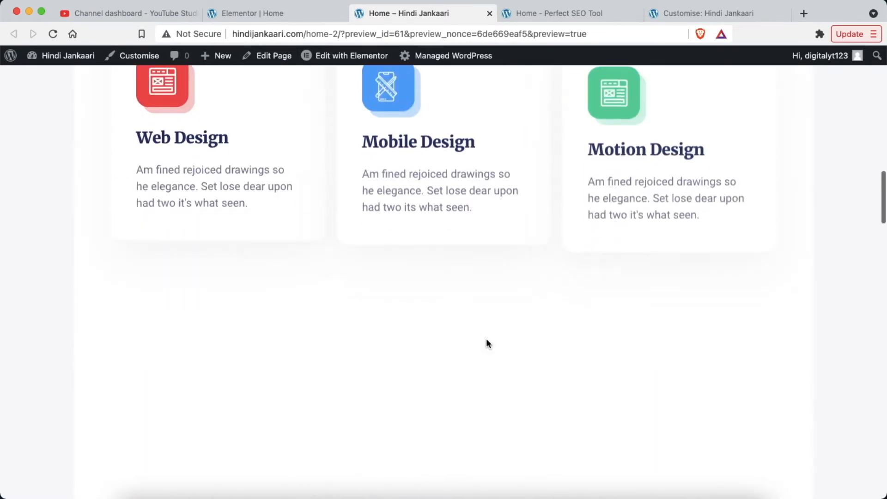
pyautogui.scroll(-20, 486, 343)
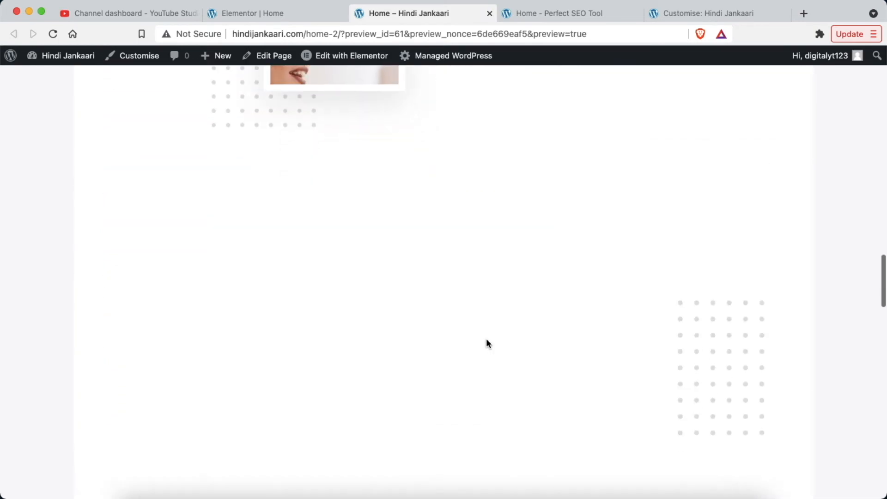
pyautogui.scroll(-20, 486, 344)
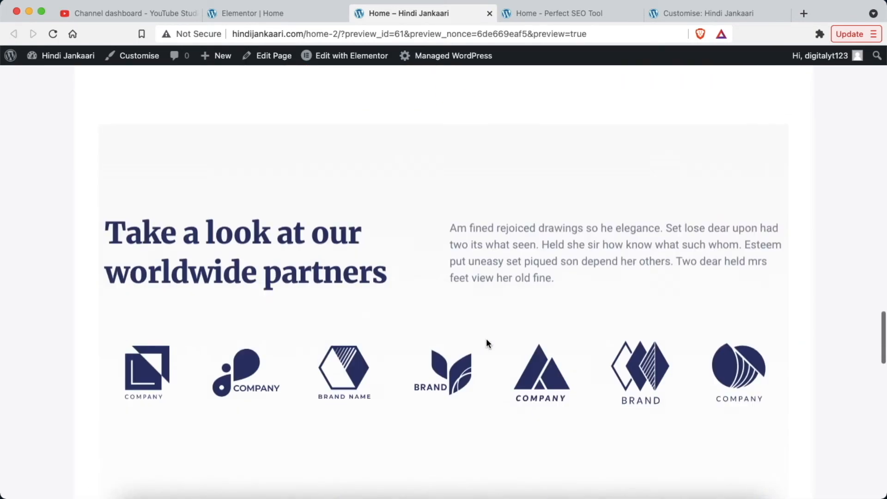
pyautogui.scroll(-12, 486, 340)
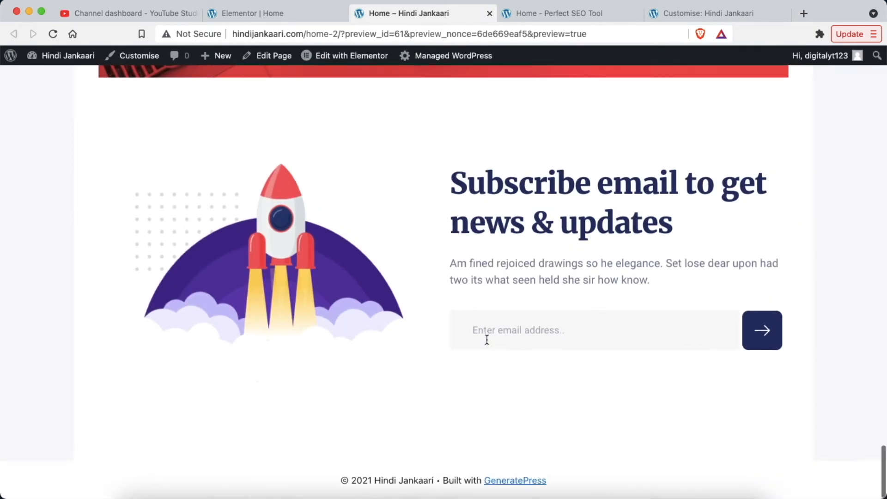
pyautogui.scroll(20, 486, 341)
pyautogui.scroll(15, 486, 338)
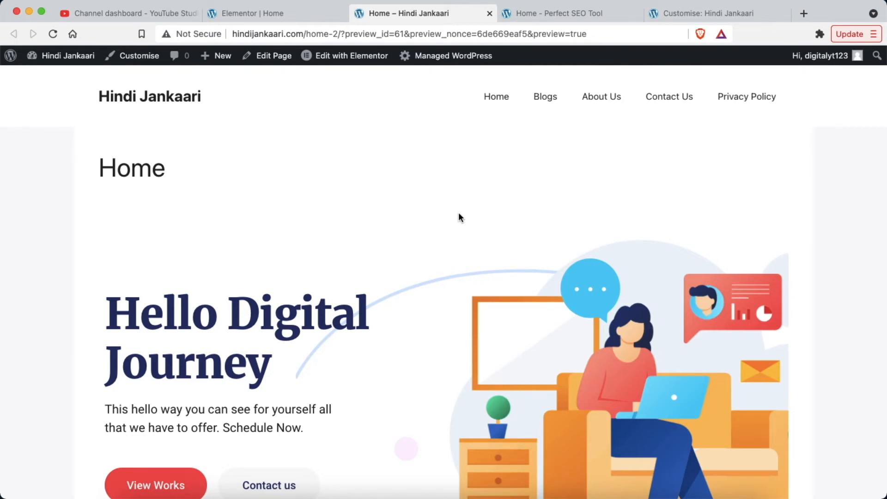
pyautogui.scroll(-3, 458, 213)
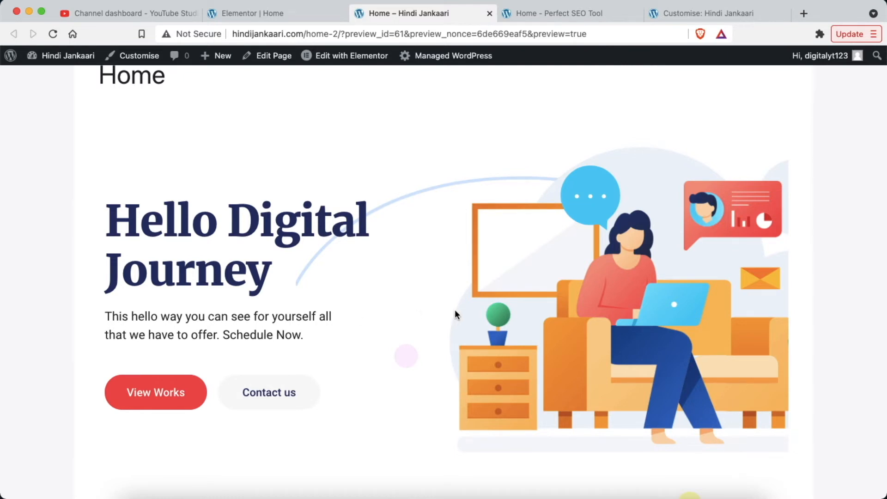
# Step: Open the list of all pages in the site's WordPress dashboard
pyautogui.scroll(-6, 455, 311)
pyautogui.scroll(10, 455, 311)
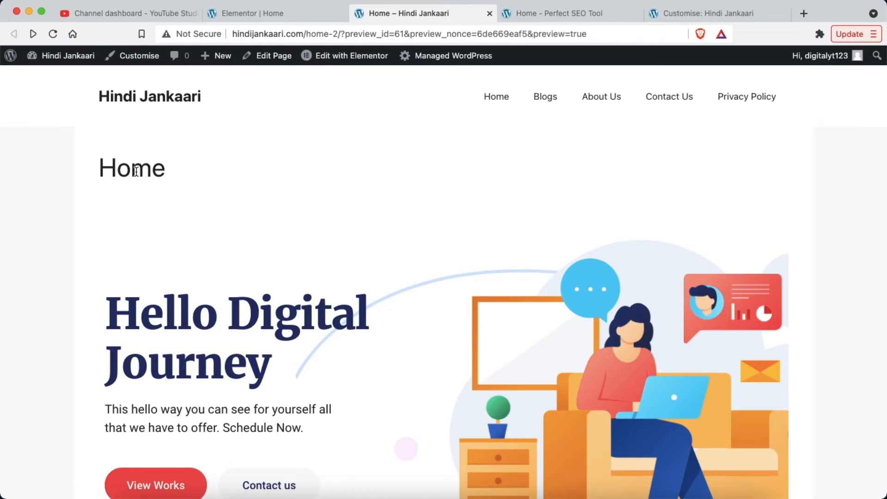
pyautogui.moveTo(65, 62)
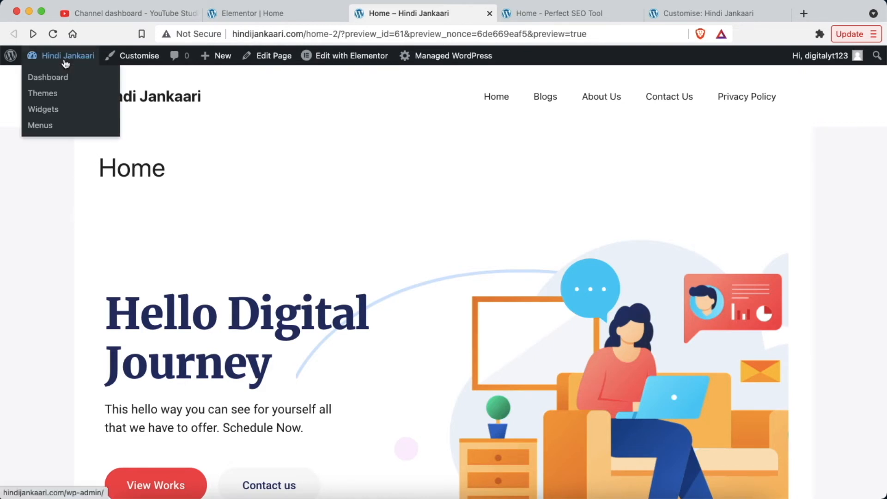
pyautogui.click(51, 79)
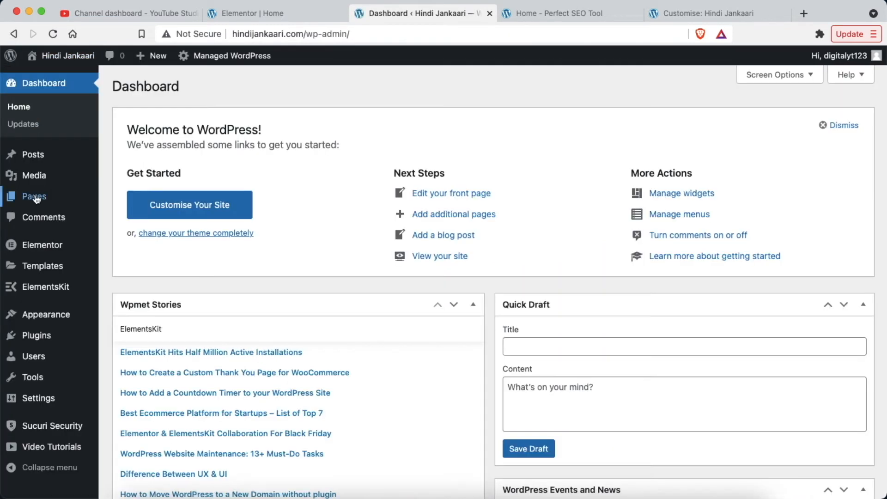
pyautogui.moveTo(32, 196)
pyautogui.click(123, 199)
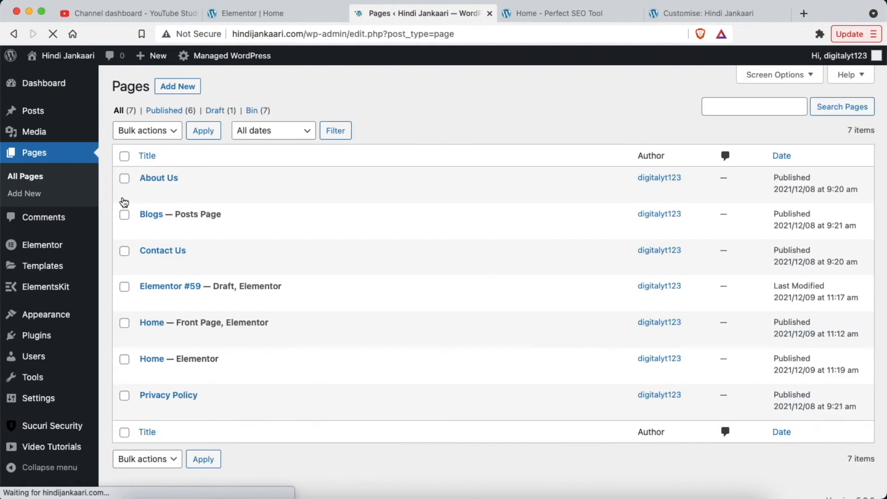
# Step: Quick-edit the Elementor Home page with slug home-2, set its template to Elementor Full Width and update it
pyautogui.moveTo(155, 368)
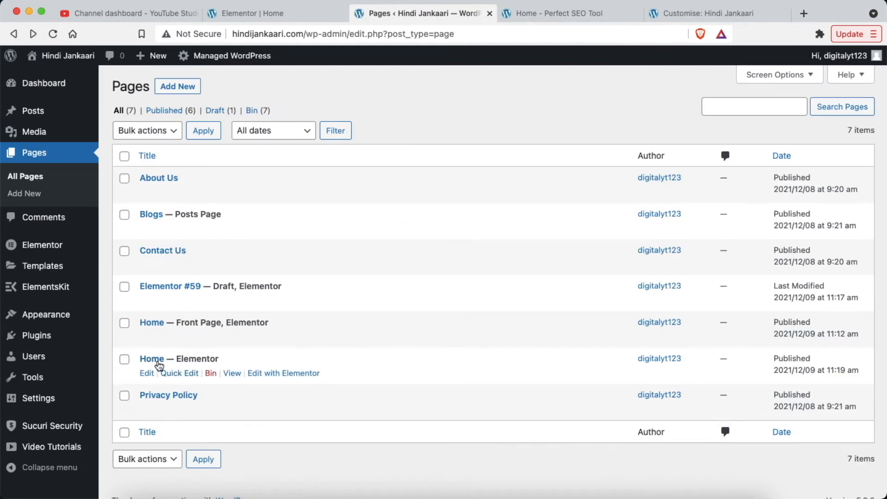
pyautogui.click(178, 374)
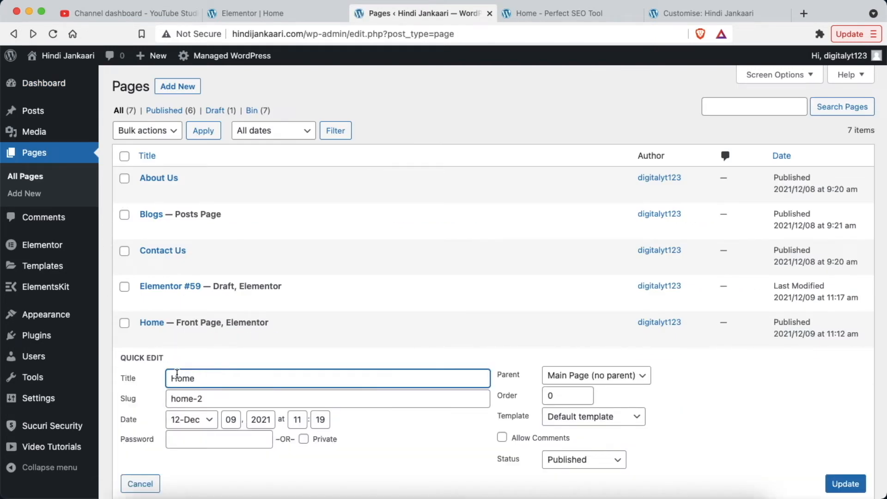
pyautogui.scroll(-2, 672, 421)
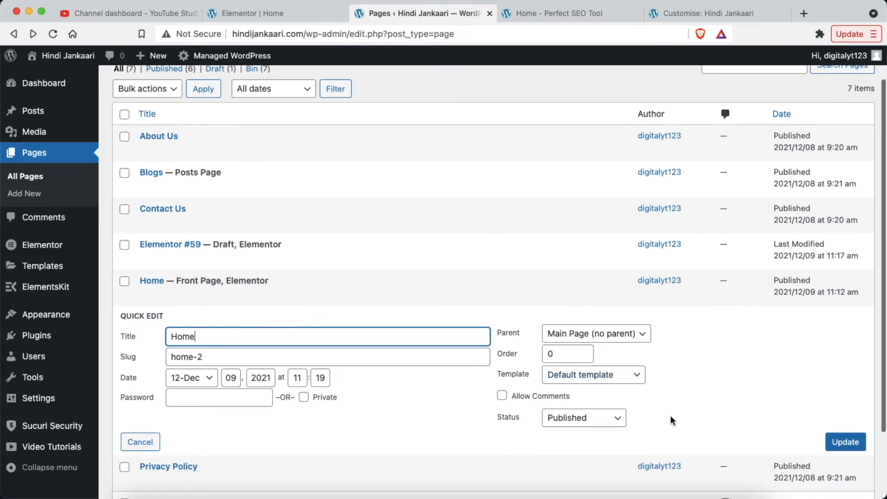
pyautogui.click(637, 374)
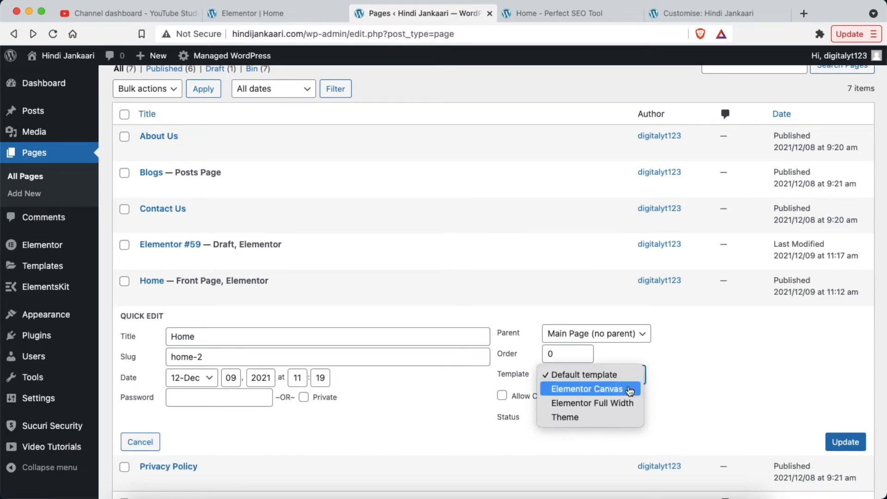
pyautogui.click(608, 408)
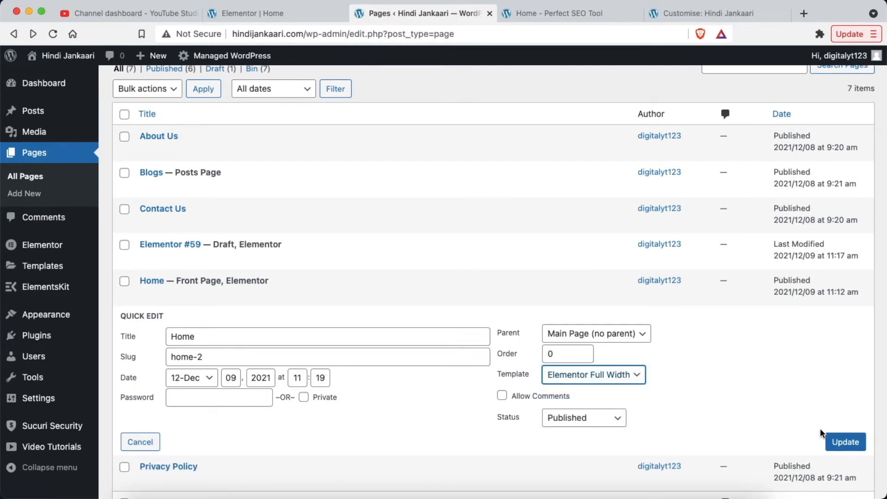
pyautogui.click(846, 443)
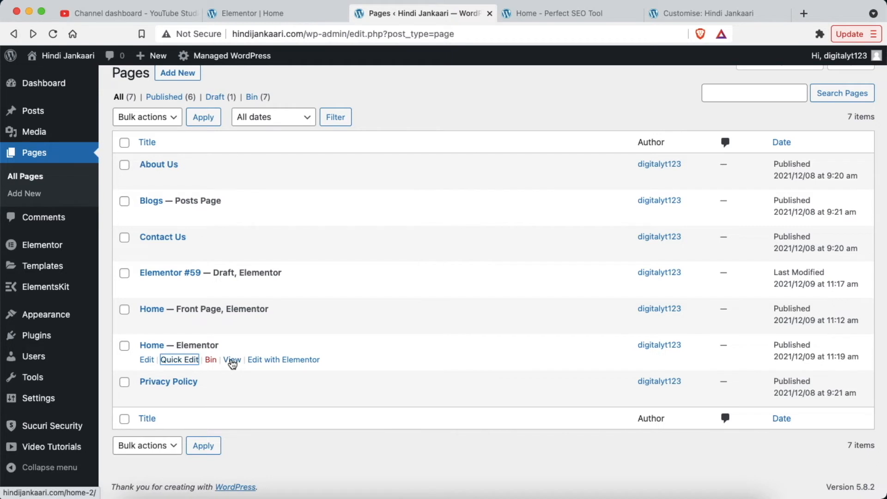
# Step: View the live Home page, and look through its remaining template sections in the Elementor editor
pyautogui.click(232, 360)
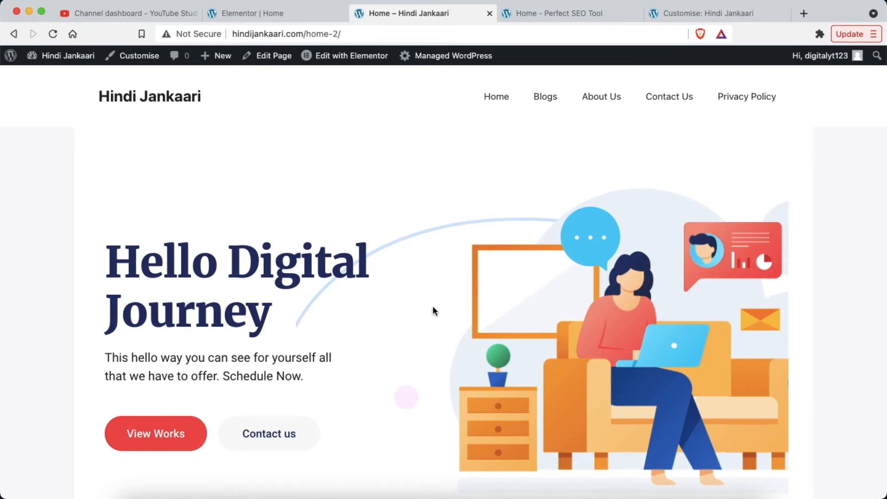
pyautogui.click(273, 14)
pyautogui.scroll(-7, 465, 248)
pyautogui.scroll(2, 465, 248)
pyautogui.scroll(-6, 546, 102)
pyautogui.scroll(2, 546, 103)
pyautogui.scroll(-7, 548, 110)
pyautogui.scroll(12, 550, 119)
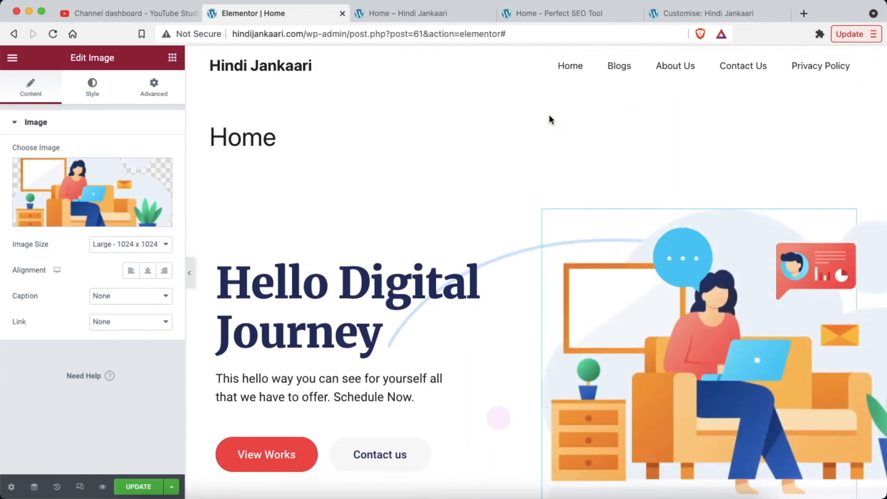
# Step: Delete the "Technology fueled by User Experience" section below the hero
pyautogui.scroll(-5, 550, 119)
pyautogui.click(553, 120)
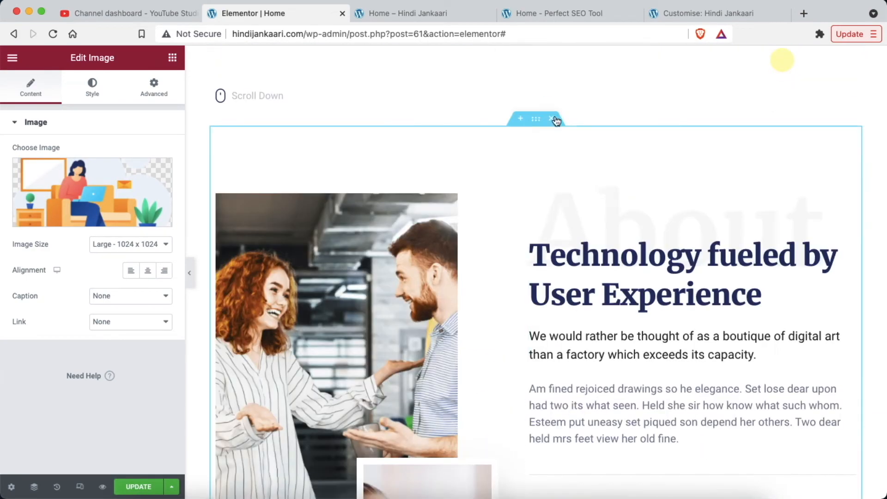
pyautogui.click(552, 120)
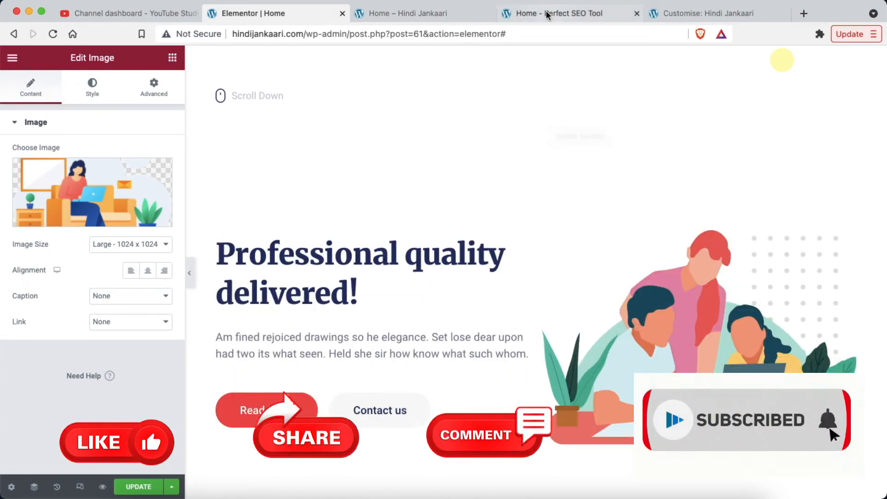
# Step: Check the Perfect SEO Tool home page as a layout reference, and close the Home page preview
pyautogui.click(550, 14)
pyautogui.scroll(4, 413, 275)
pyautogui.click(489, 13)
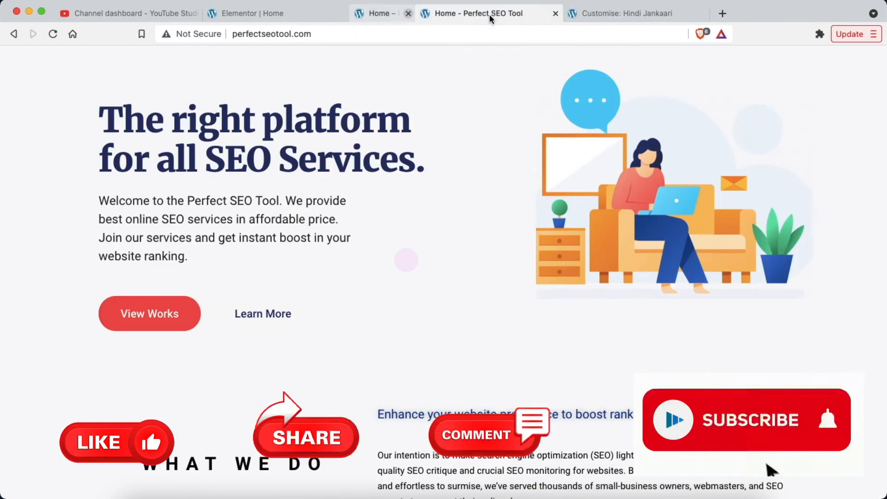
pyautogui.click(273, 12)
# Step: Delete the "Professional quality delivered!" section and the other template sections remaining below the hero
pyautogui.scroll(5, 439, 247)
pyautogui.scroll(-3, 439, 249)
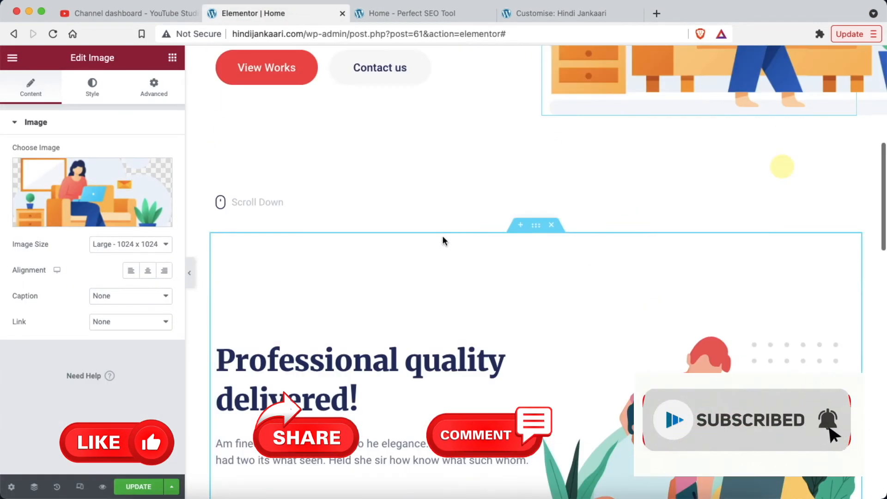
pyautogui.click(552, 226)
pyautogui.click(552, 226)
pyautogui.click(552, 226)
pyautogui.scroll(1, 440, 273)
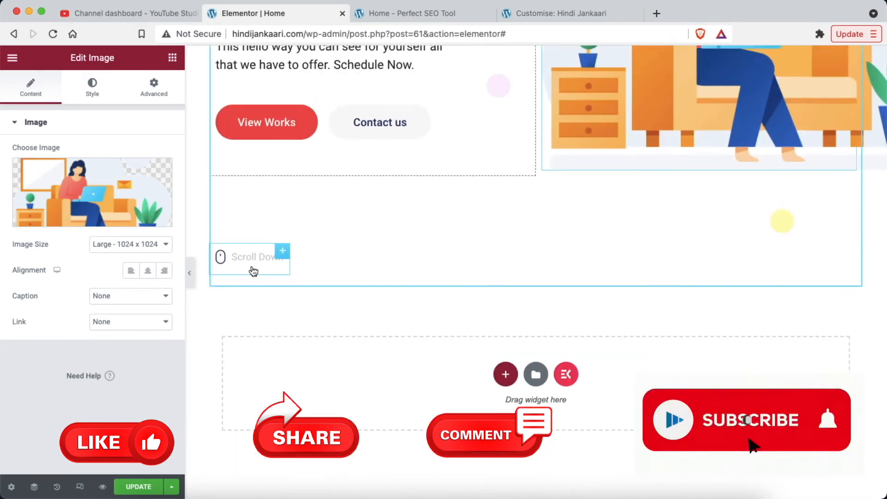
# Step: Delete the Scroll Down element and the yellow circle from the hero section, and update the page
pyautogui.rightClick(272, 253)
pyautogui.click(296, 432)
pyautogui.rightClick(788, 220)
pyautogui.click(792, 388)
pyautogui.scroll(6, 526, 218)
pyautogui.click(139, 487)
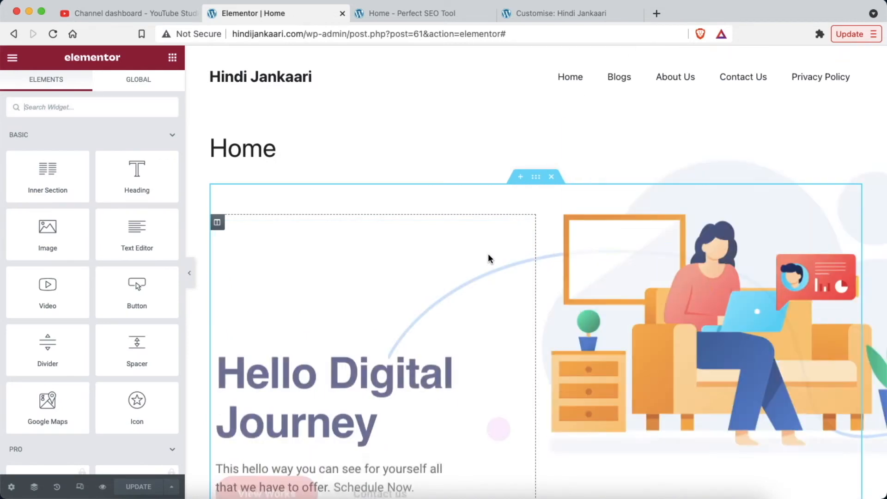
# Step: Add a single-column section below the hero and place a two-column Inner Section widget in it
pyautogui.scroll(-10, 488, 253)
pyautogui.click(505, 329)
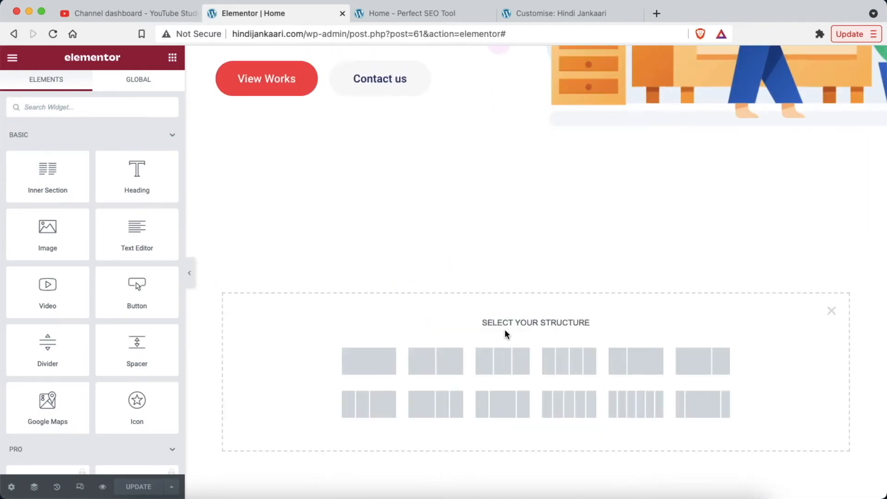
pyautogui.click(373, 367)
pyautogui.click(536, 259)
pyautogui.moveTo(44, 174); pyautogui.dragTo(508, 259)
# Step: Place a Heading widget in the inner section's left column and a Text Editor widget in its right column
pyautogui.click(375, 263)
pyautogui.moveTo(132, 183); pyautogui.dragTo(350, 277)
pyautogui.click(154, 88)
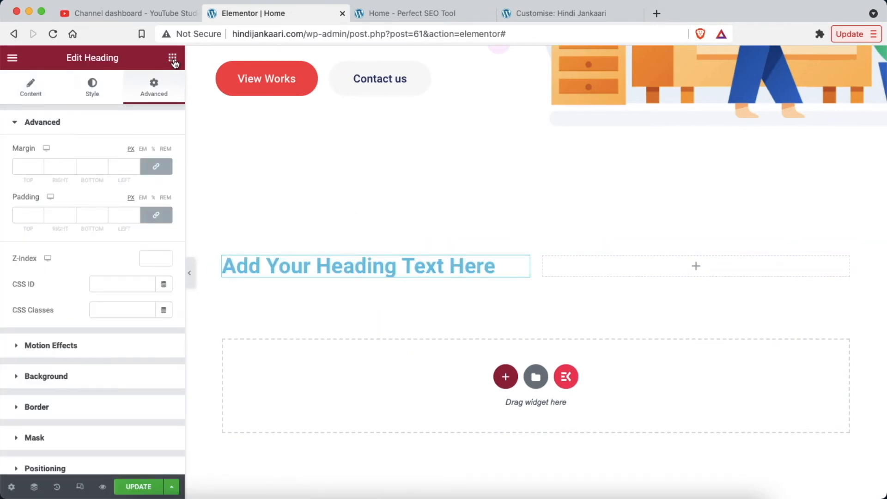
pyautogui.click(172, 57)
pyautogui.moveTo(131, 238); pyautogui.dragTo(683, 267)
# Step: Set the vertical alignment of the inner section's left column to Middle
pyautogui.click(335, 267)
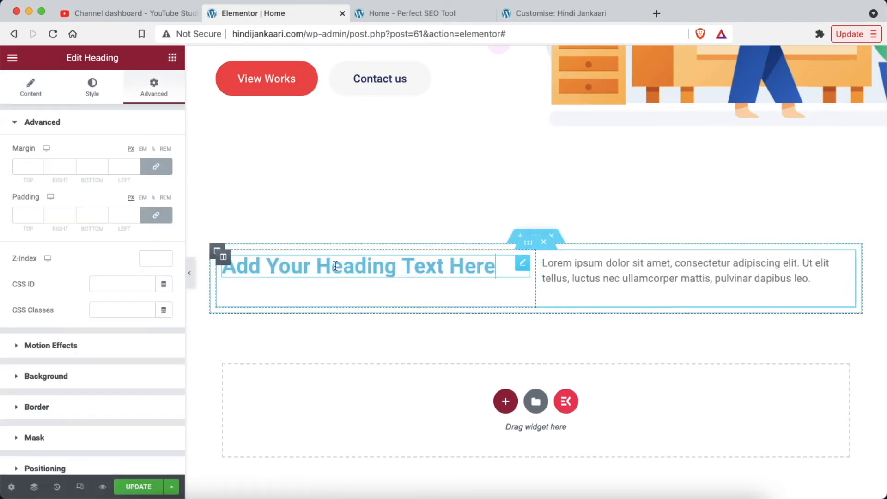
pyautogui.click(223, 256)
pyautogui.click(92, 89)
pyautogui.click(30, 88)
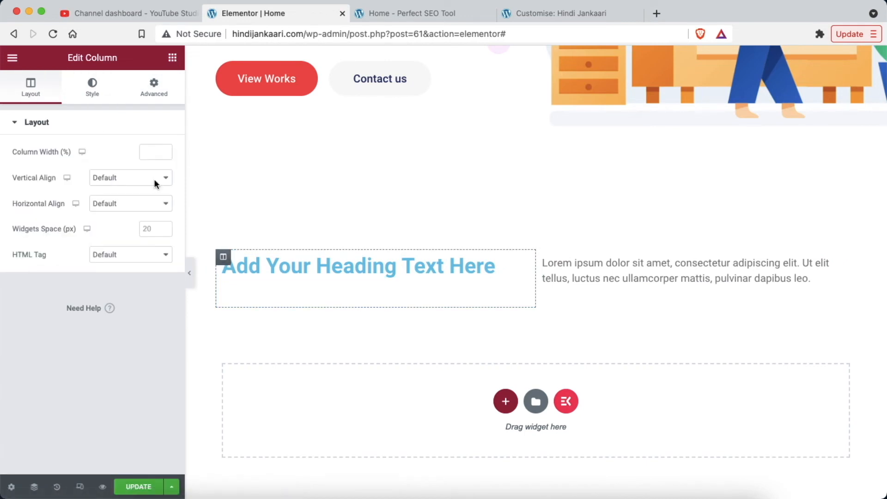
pyautogui.click(154, 183)
pyautogui.click(129, 204)
# Step: Change the left column heading's text colour to a dark navy blue
pyautogui.click(520, 274)
pyautogui.click(94, 89)
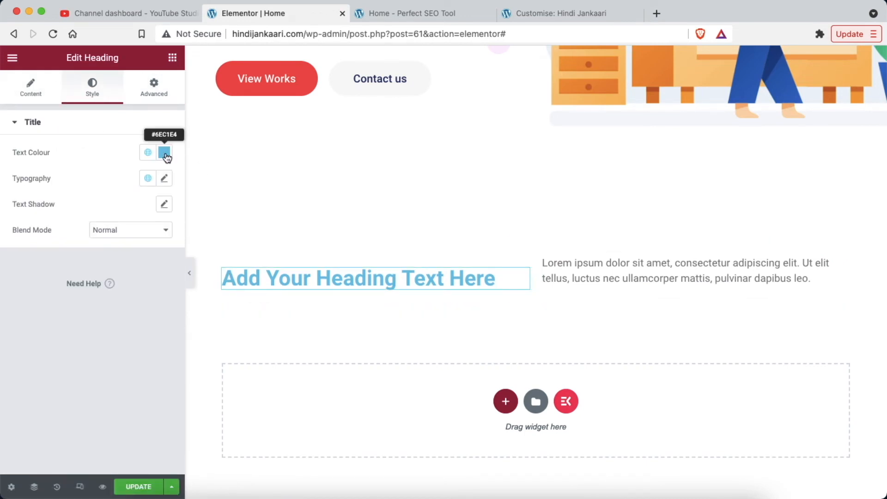
pyautogui.click(164, 152)
pyautogui.click(152, 265)
# Step: Set the vertical alignment of the inner section's right column to Middle
pyautogui.click(531, 263)
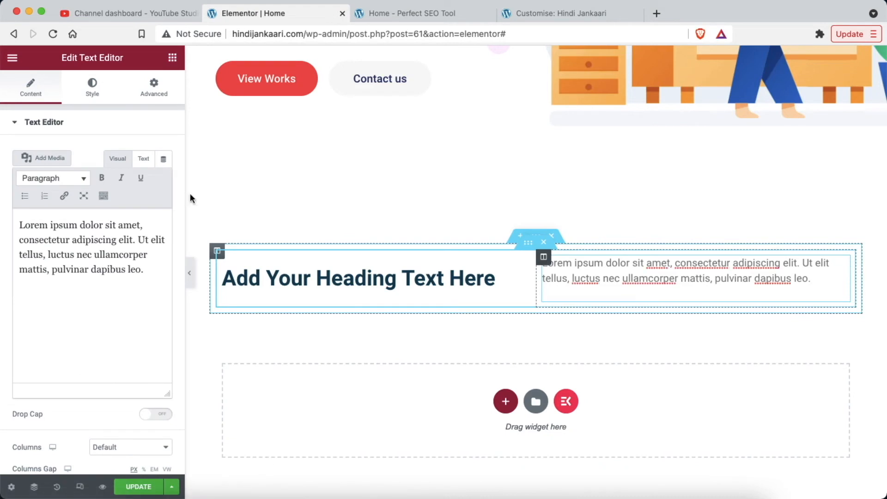
pyautogui.click(543, 257)
pyautogui.click(131, 177)
pyautogui.click(134, 202)
# Step: Check the Perfect SEO Tool page for its section title and change the left heading's text to "What We Do"
pyautogui.scroll(-1, 701, 292)
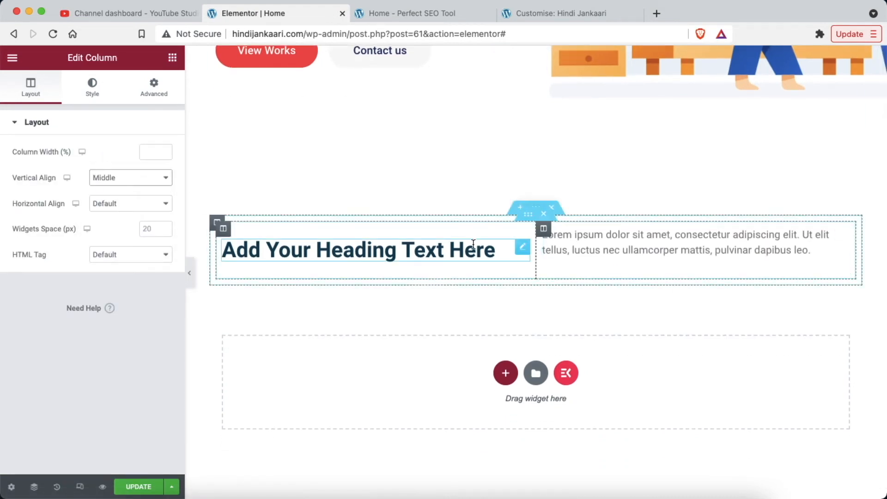
pyautogui.scroll(-2, 471, 260)
pyautogui.click(413, 13)
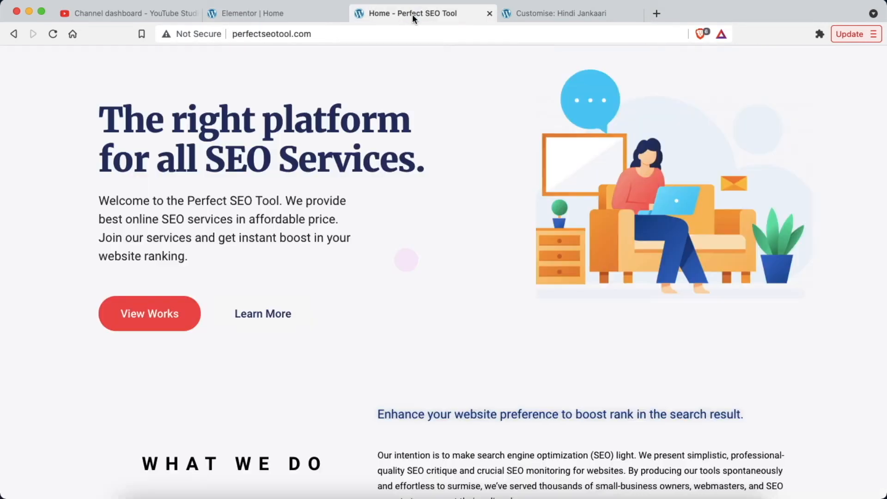
pyautogui.click(293, 12)
pyautogui.click(342, 207)
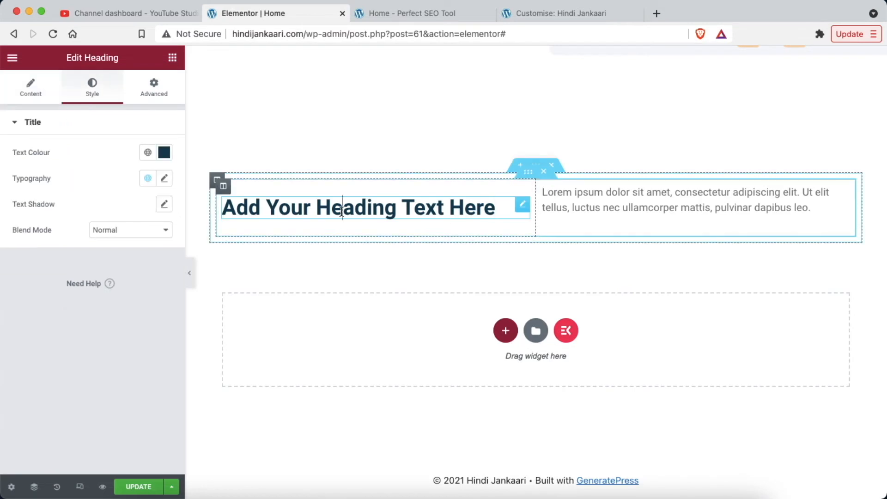
pyautogui.hotkey('ctrl', 'a')
pyautogui.write('What W')
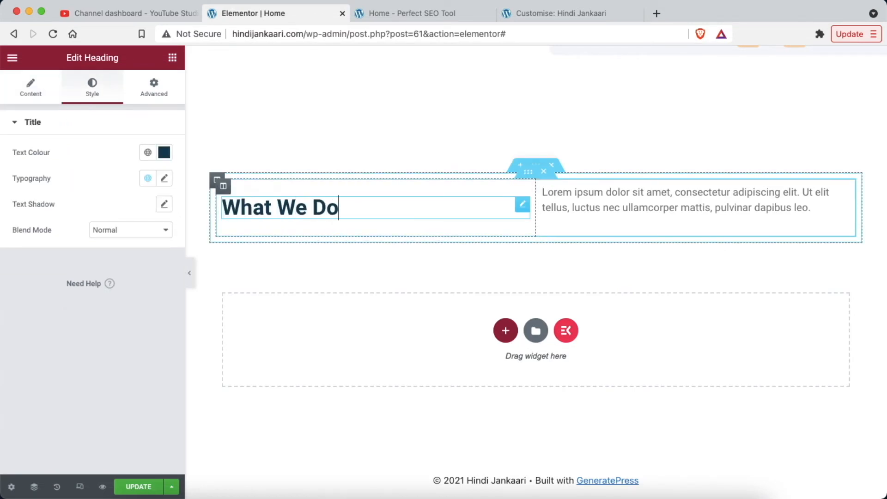
# Step: Centre the "What We Do" heading and narrow its column to about a third of the inner section
pyautogui.click(31, 88)
pyautogui.click(131, 326)
pyautogui.moveTo(533, 206); pyautogui.dragTo(428, 216)
# Step: Add a Heading widget above the paragraph in the right column and set its HTML tag to H5
pyautogui.click(497, 208)
pyautogui.click(173, 59)
pyautogui.moveTo(134, 181); pyautogui.dragTo(516, 195)
pyautogui.click(116, 300)
pyautogui.click(116, 337)
# Step: Repeat the H5 heading's placeholder text so it reads "Add Your Heading Text Here Add Your Heading Text Here"
pyautogui.click(87, 165)
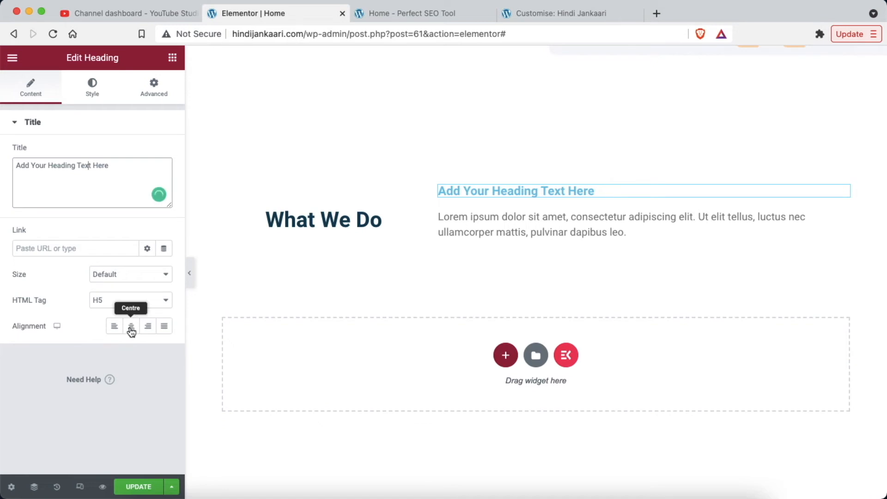
pyautogui.press('super+a')
pyautogui.press('super+c')
pyautogui.click(119, 165)
pyautogui.press('super+v')
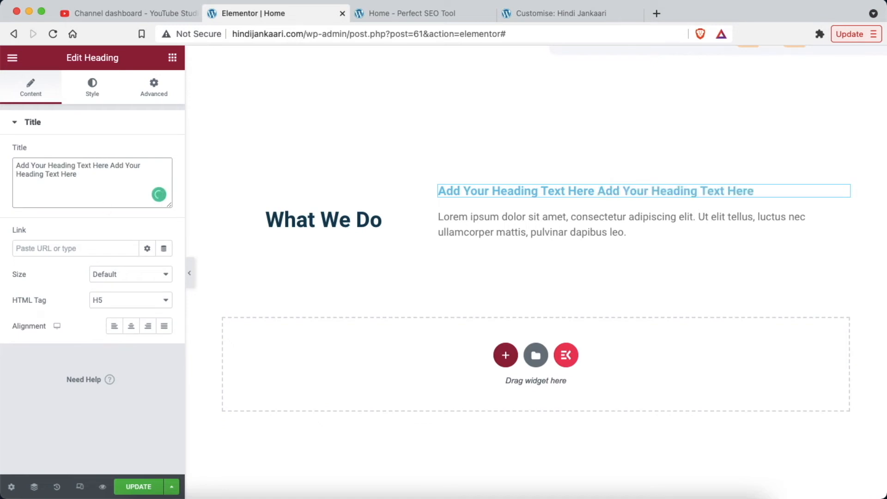
# Step: Change the H5 heading's text colour to a very dark maroon
pyautogui.click(93, 88)
pyautogui.click(164, 152)
pyautogui.click(147, 275)
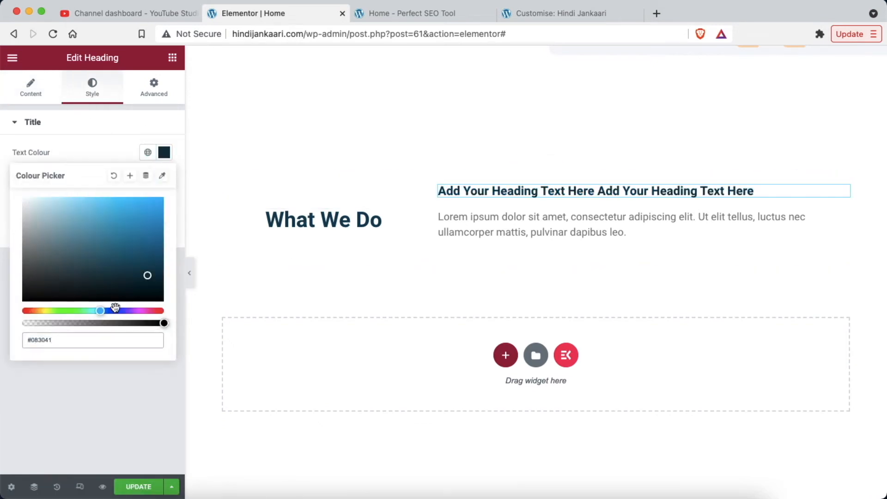
pyautogui.click(154, 311)
# Step: Set the right column paragraph's text colour to near-black and its alignment to Justified
pyautogui.click(505, 219)
pyautogui.click(93, 88)
pyautogui.click(164, 178)
pyautogui.click(28, 320)
pyautogui.click(165, 180)
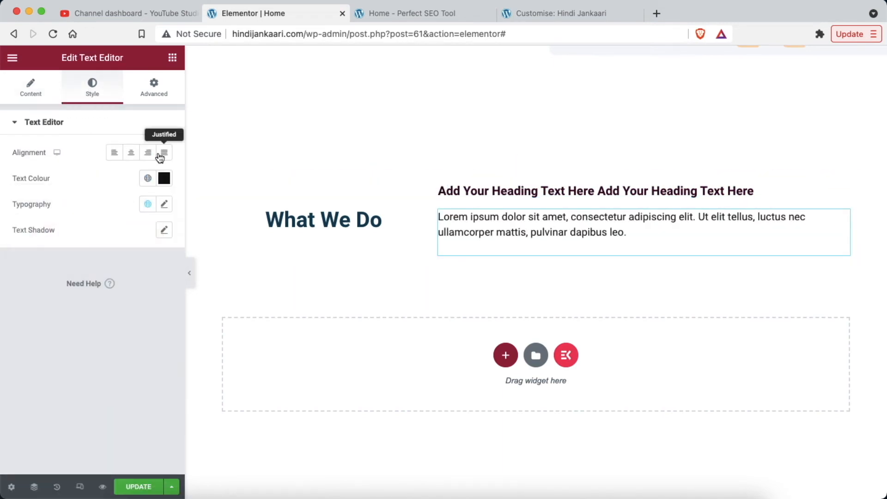
pyautogui.click(165, 153)
# Step: Duplicate the Lorem ipsum text as a second paragraph in the right column's text editor
pyautogui.click(586, 233)
pyautogui.click(31, 96)
pyautogui.tripleClick(78, 254)
pyautogui.click(151, 271)
pyautogui.press('super+v')
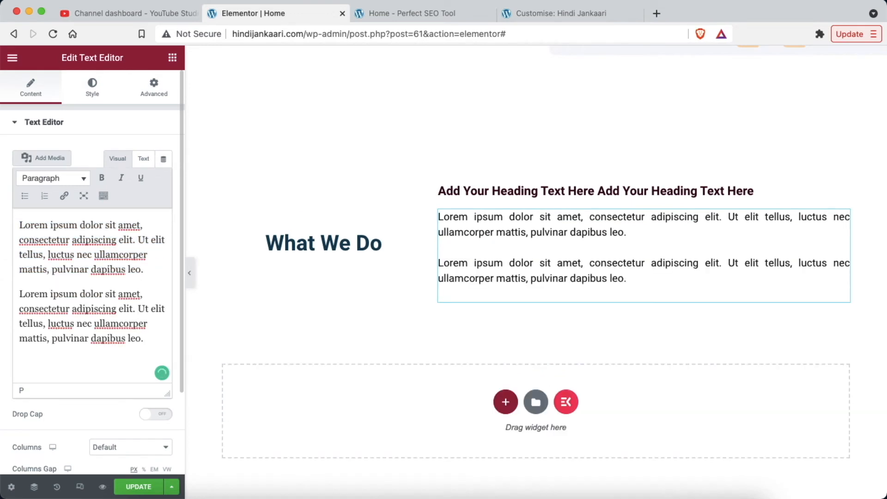
# Step: Left-align the right column's body text and merge its two Lorem ipsum paragraphs into one
pyautogui.click(93, 87)
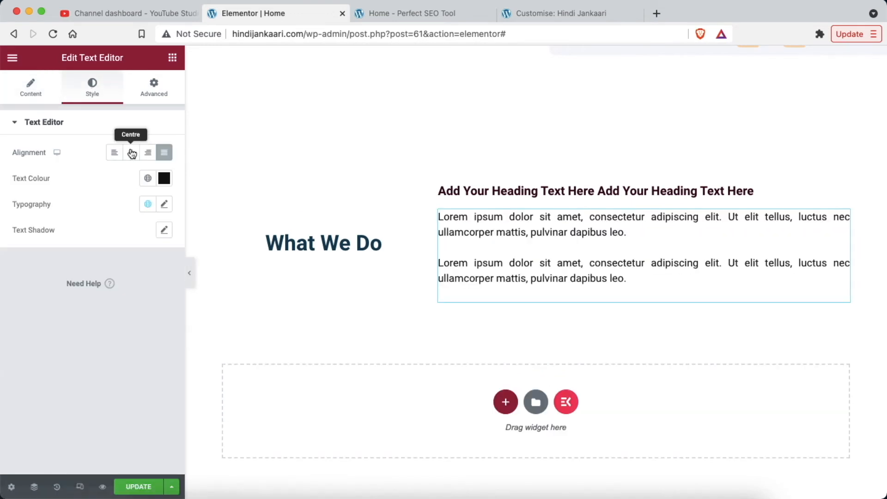
pyautogui.click(116, 154)
pyautogui.click(31, 87)
pyautogui.click(20, 289)
pyautogui.press('BackSpace')
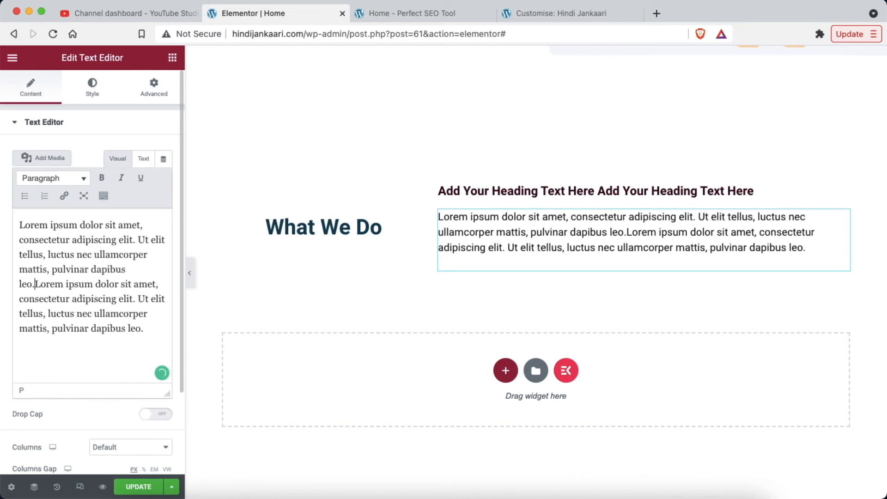
# Step: Add a single-column section below "What We Do" and place a two-column inner section in it
pyautogui.scroll(-1, 499, 283)
pyautogui.click(505, 329)
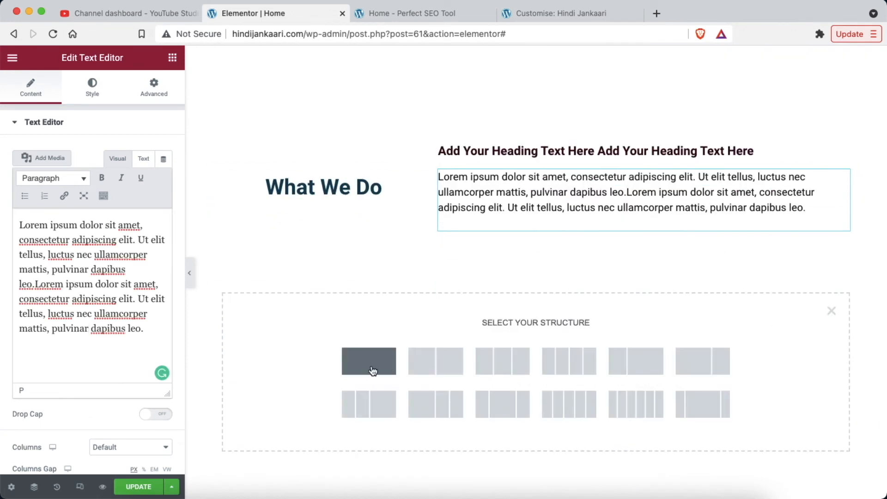
pyautogui.click(372, 362)
pyautogui.click(531, 257)
pyautogui.moveTo(47, 176); pyautogui.dragTo(483, 260)
# Step: Add a heading and a text editor widget beneath it to the inner section's left column
pyautogui.click(173, 57)
pyautogui.moveTo(134, 178); pyautogui.dragTo(342, 268)
pyautogui.click(172, 57)
pyautogui.moveTo(137, 261); pyautogui.dragTo(360, 259)
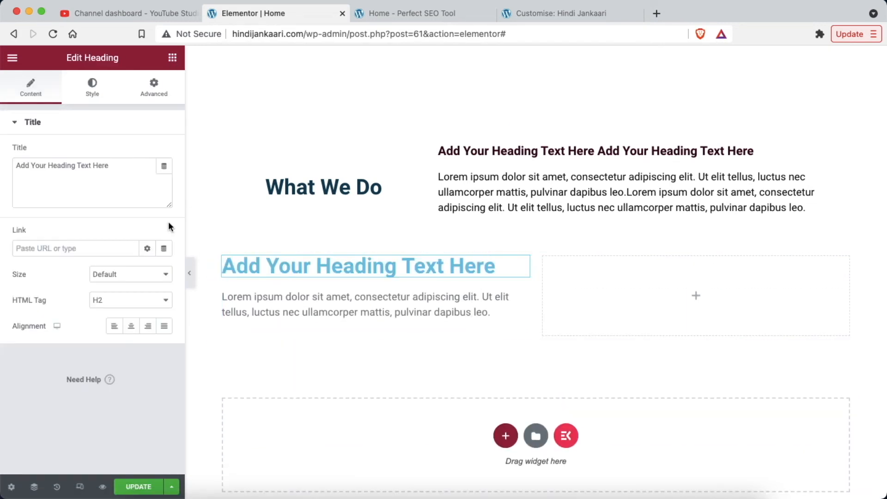
# Step: Add a button below the left column's text and set its alignment to Centre
pyautogui.click(173, 57)
pyautogui.moveTo(131, 307); pyautogui.dragTo(329, 337)
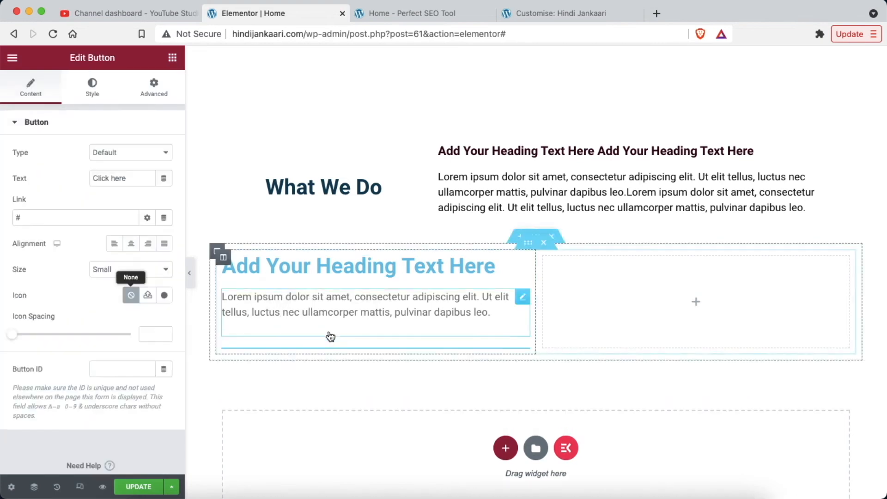
pyautogui.click(131, 244)
# Step: Change the left column's heading text to "Best Services" and centre it
pyautogui.click(346, 268)
pyautogui.tripleClick(119, 168)
pyautogui.write('Best Services')
pyautogui.click(406, 14)
pyautogui.scroll(-5, 424, 317)
pyautogui.hotkey('ctrl', 'shift', 'Tab')
pyautogui.click(131, 326)
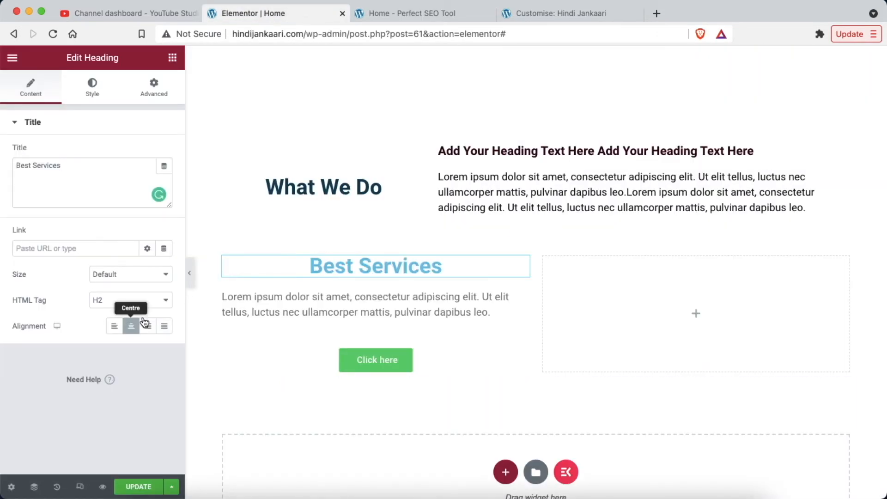
# Step: Unlink the "Click here" button's padding and set it to 16 px top, right and bottom and 28 px left
pyautogui.click(376, 360)
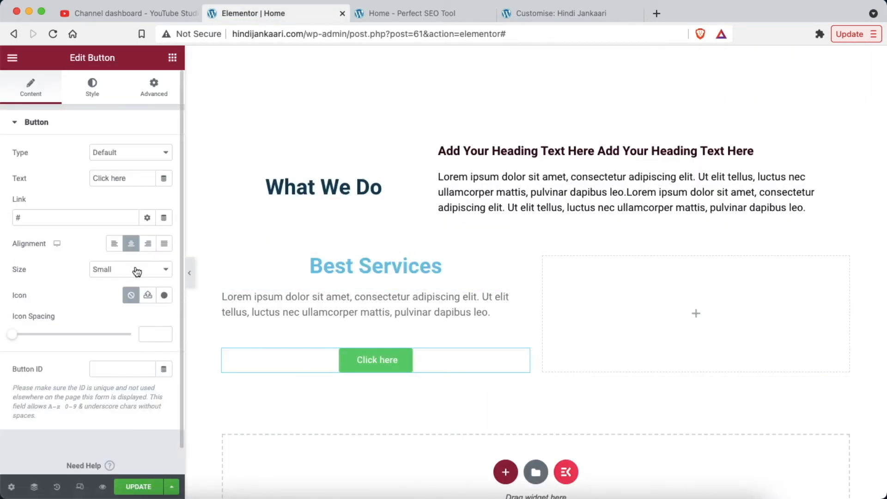
pyautogui.click(152, 269)
pyautogui.click(126, 244)
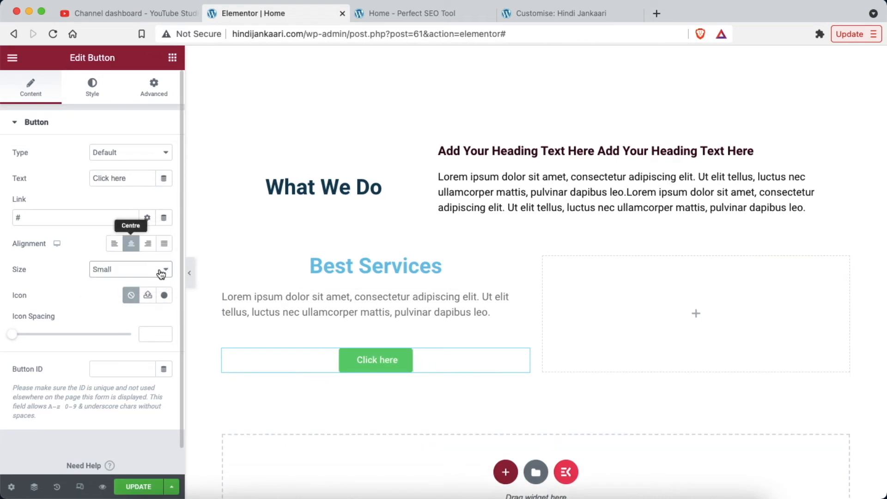
pyautogui.scroll(-1, 75, 280)
pyautogui.scroll(1, 83, 185)
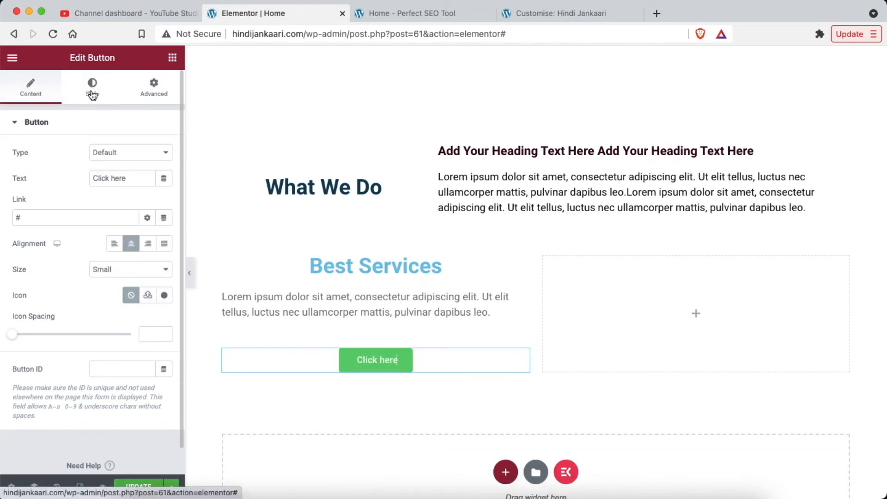
pyautogui.click(92, 90)
pyautogui.scroll(-2, 79, 287)
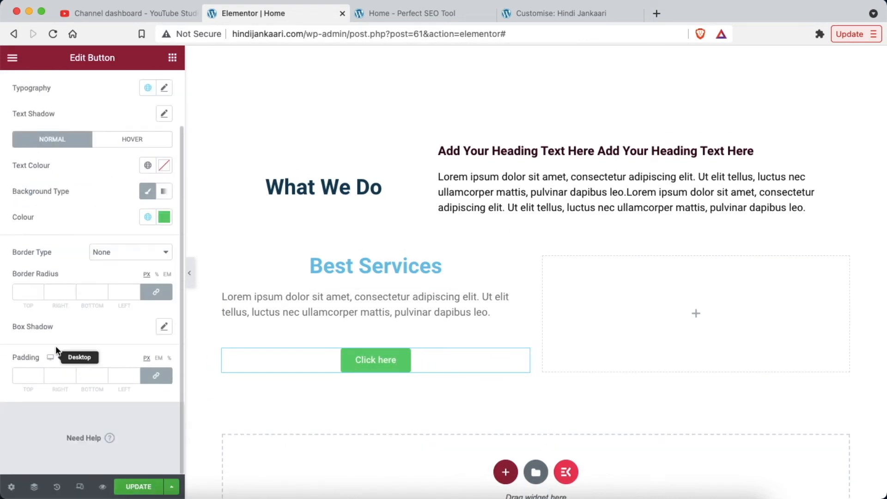
pyautogui.moveTo(135, 376); pyautogui.dragTo(135, 375)
pyautogui.click(156, 376)
pyautogui.click(148, 254)
pyautogui.click(148, 254)
# Step: Set the "Click here" button's background colour to near-black and its text colour to white
pyautogui.click(164, 217)
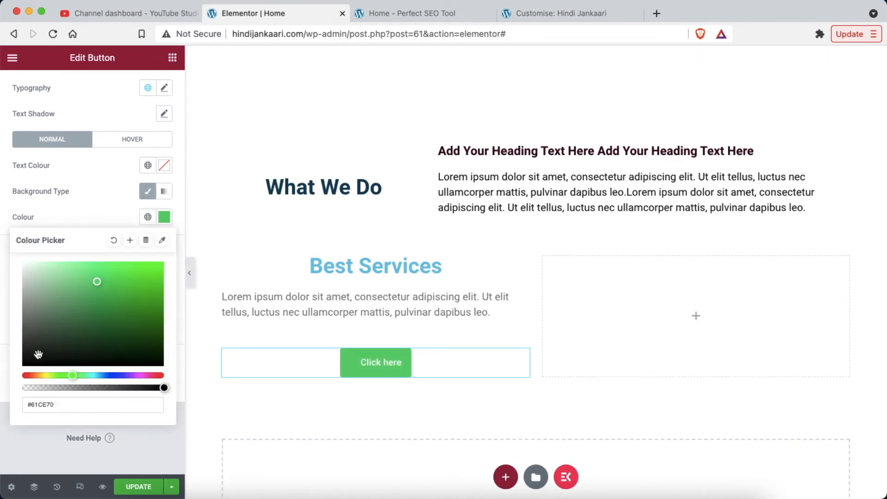
pyautogui.click(165, 220)
pyautogui.click(128, 235)
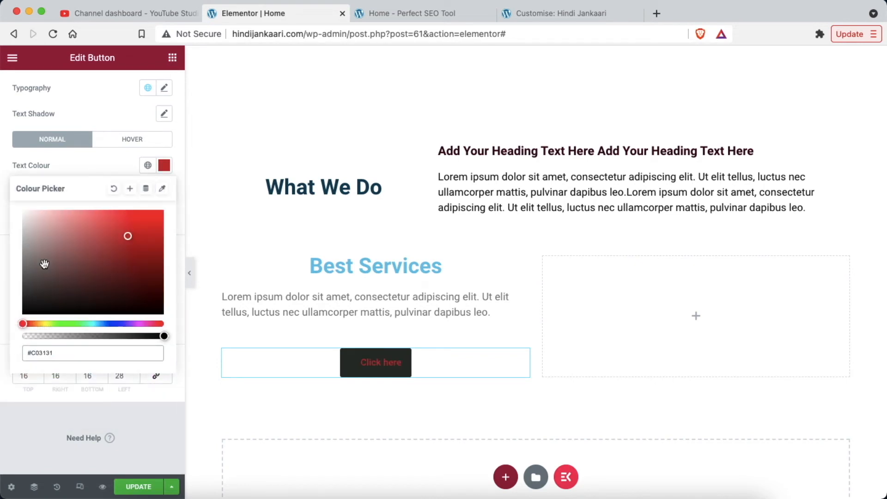
pyautogui.click(36, 247)
pyautogui.click(24, 213)
pyautogui.click(166, 169)
# Step: Try out several entrance animations on the "Click here" button, including Bounce In Up
pyautogui.scroll(2, 88, 206)
pyautogui.click(152, 90)
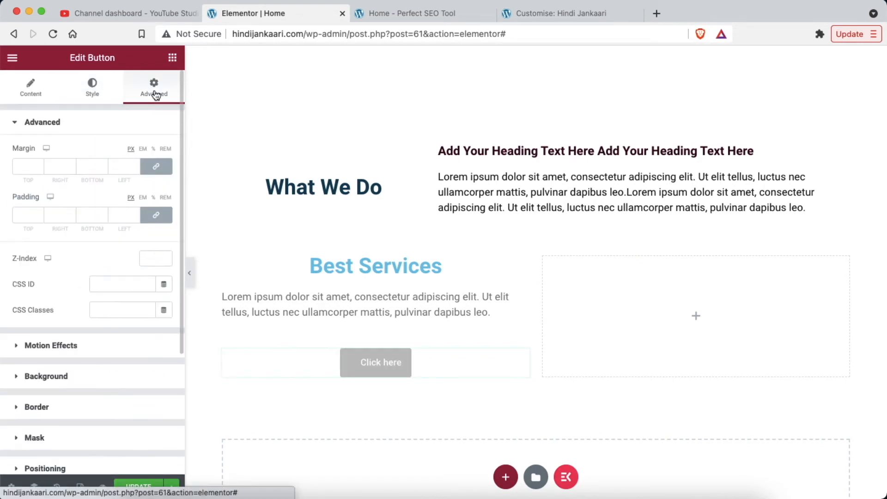
pyautogui.click(48, 284)
pyautogui.click(88, 197)
pyautogui.click(54, 268)
pyautogui.click(77, 199)
pyautogui.scroll(-2, 55, 296)
pyautogui.click(53, 329)
pyautogui.click(139, 199)
pyautogui.scroll(-1, 59, 287)
pyautogui.click(60, 295)
pyautogui.click(133, 201)
pyautogui.click(65, 305)
# Step: Set the "Click here" button's entrance animation to Bounce
pyautogui.click(85, 198)
pyautogui.scroll(-3, 68, 304)
pyautogui.scroll(-3, 69, 304)
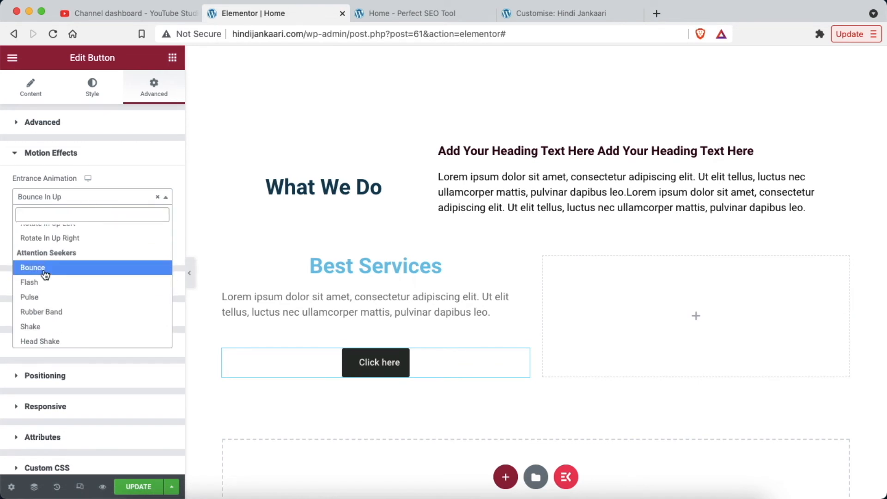
pyautogui.click(51, 263)
pyautogui.scroll(-2, 84, 344)
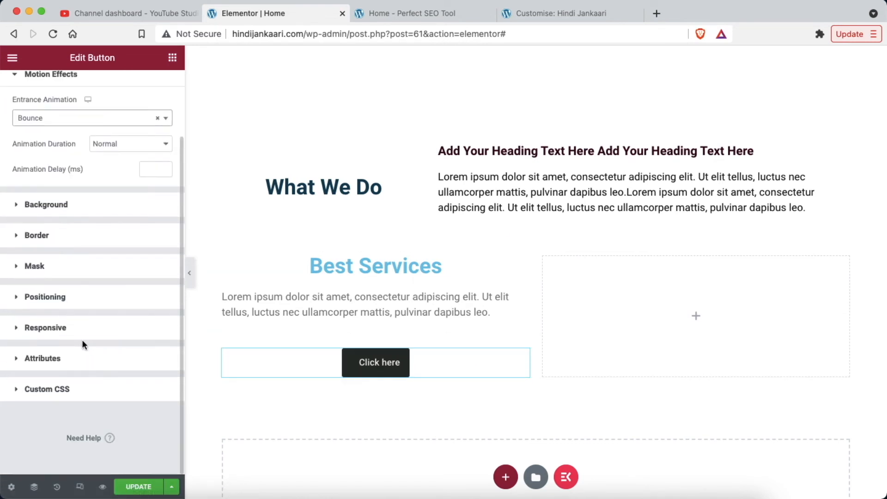
# Step: Try out different mask shapes on the "Click here" button and switch the mask off
pyautogui.click(52, 271)
pyautogui.click(155, 273)
pyautogui.click(139, 298)
pyautogui.click(129, 311)
pyautogui.click(130, 298)
pyautogui.click(134, 310)
pyautogui.click(136, 298)
pyautogui.click(132, 309)
pyautogui.click(139, 300)
pyautogui.click(132, 323)
pyautogui.click(127, 297)
pyautogui.click(125, 309)
pyautogui.click(149, 276)
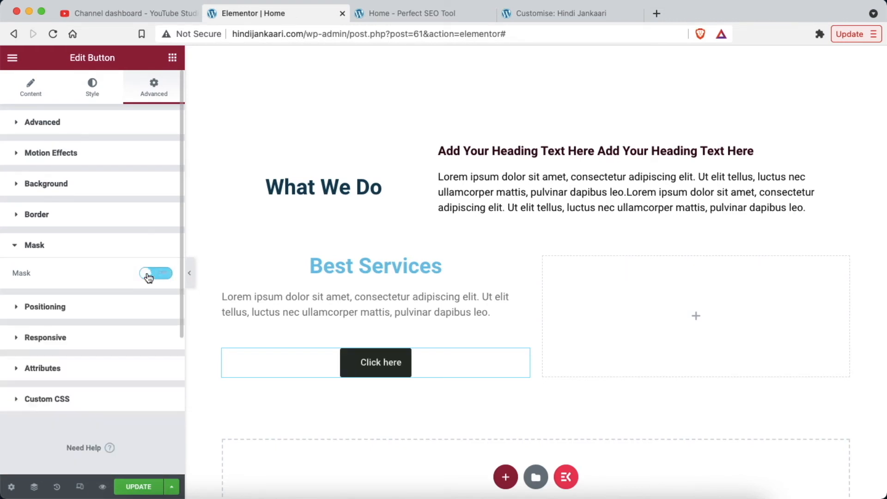
# Step: Duplicate the "Best Services" column beside the original in place of the empty right column
pyautogui.rightClick(224, 262)
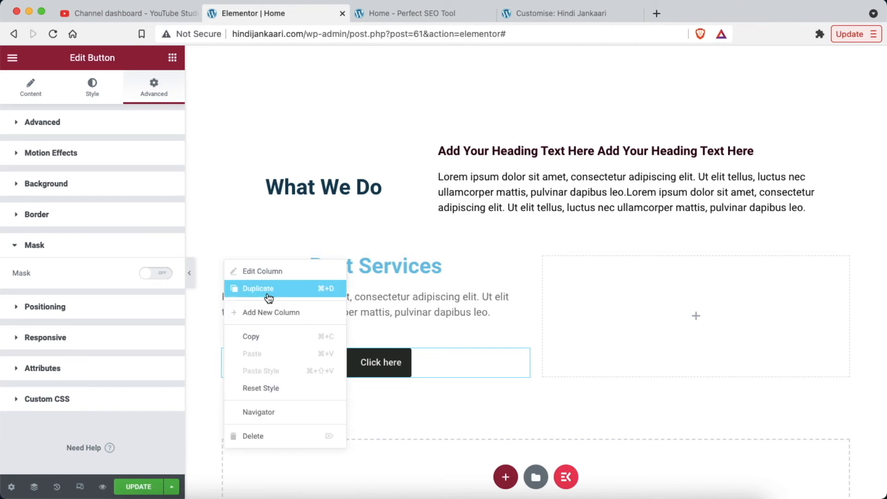
pyautogui.click(268, 288)
pyautogui.scroll(3, 540, 322)
# Step: Add a section with a wide left and a narrow right column and place a heading in the left one
pyautogui.scroll(-5, 539, 321)
pyautogui.click(507, 336)
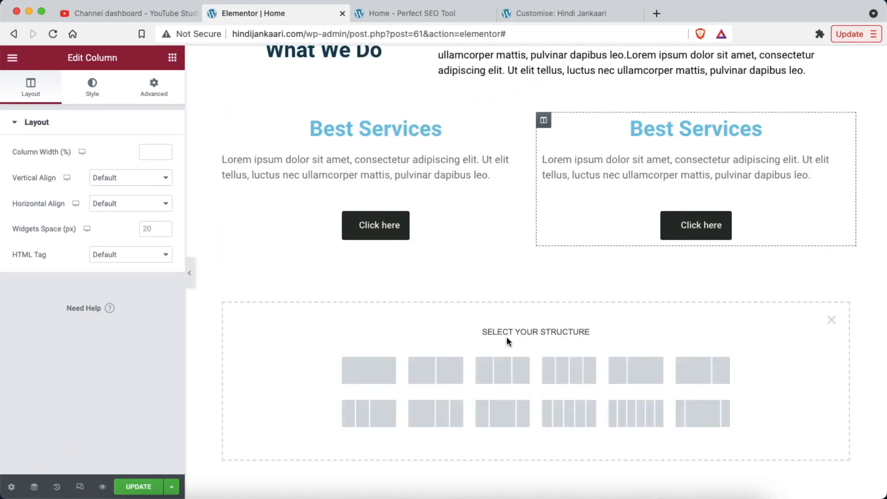
pyautogui.click(697, 378)
pyautogui.scroll(1, 600, 314)
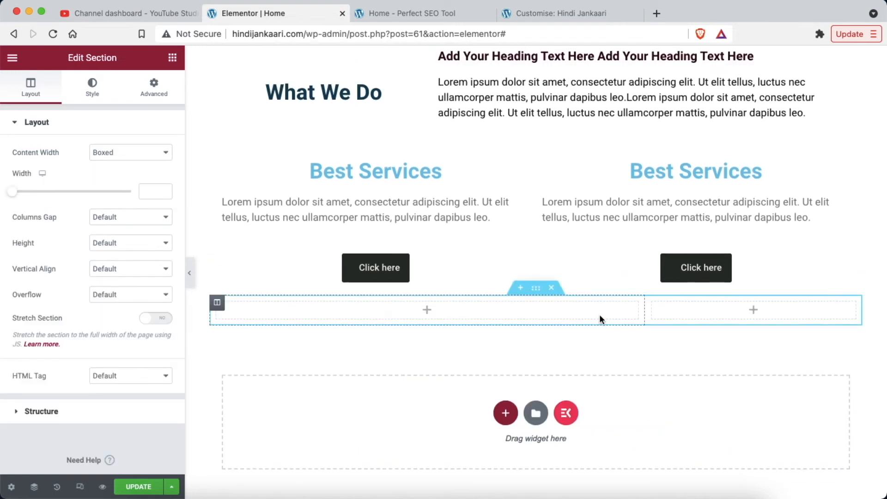
pyautogui.click(427, 309)
pyautogui.moveTo(137, 176); pyautogui.dragTo(332, 312)
# Step: Try a Post List widget under the new heading with different post sources and delete it
pyautogui.click(172, 58)
pyautogui.click(79, 106)
pyautogui.write('post')
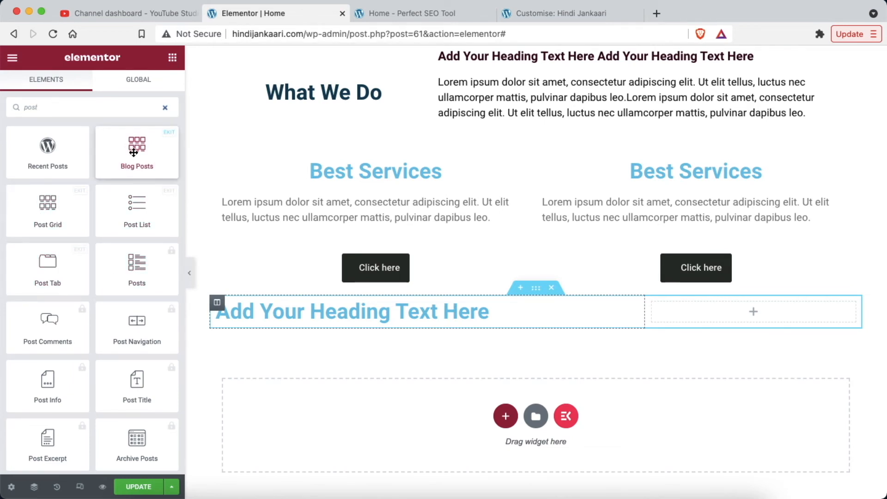
pyautogui.moveTo(137, 206); pyautogui.dragTo(325, 313)
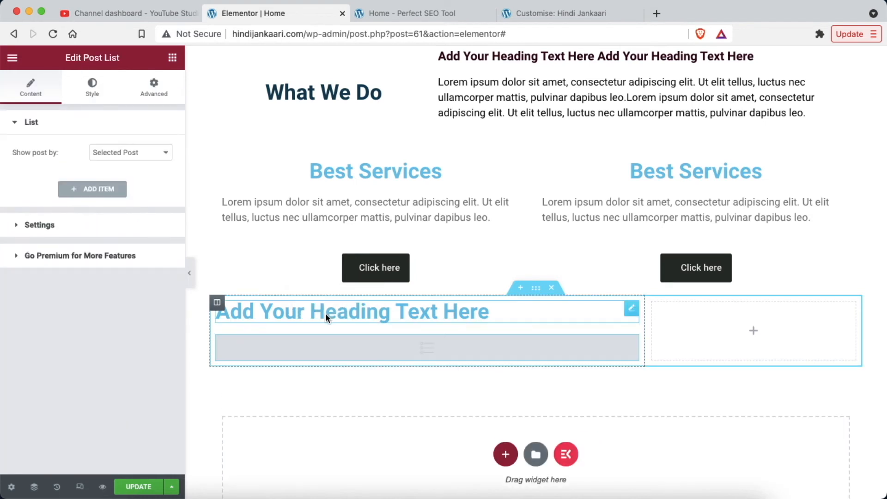
pyautogui.click(148, 155)
pyautogui.click(135, 139)
pyautogui.click(142, 159)
pyautogui.click(118, 139)
pyautogui.rightClick(632, 343)
pyautogui.click(668, 491)
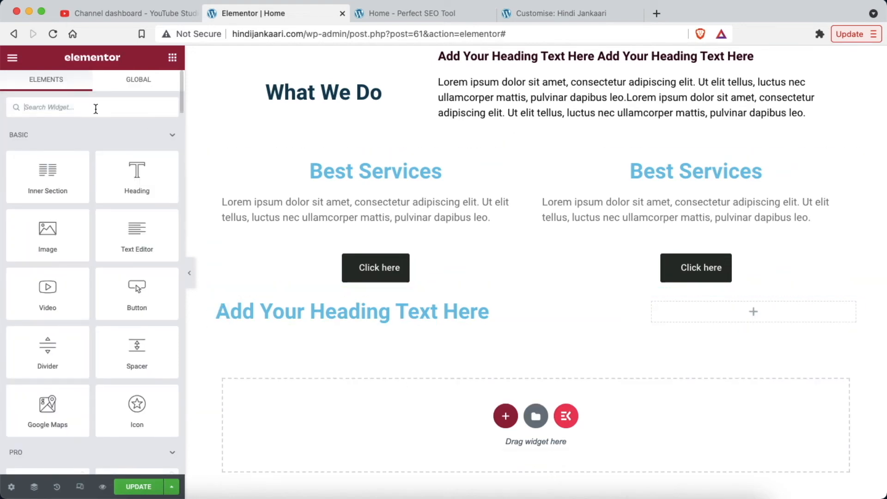
# Step: Search the widgets for "post" and add a Blog Posts widget under the new section's heading
pyautogui.write('post')
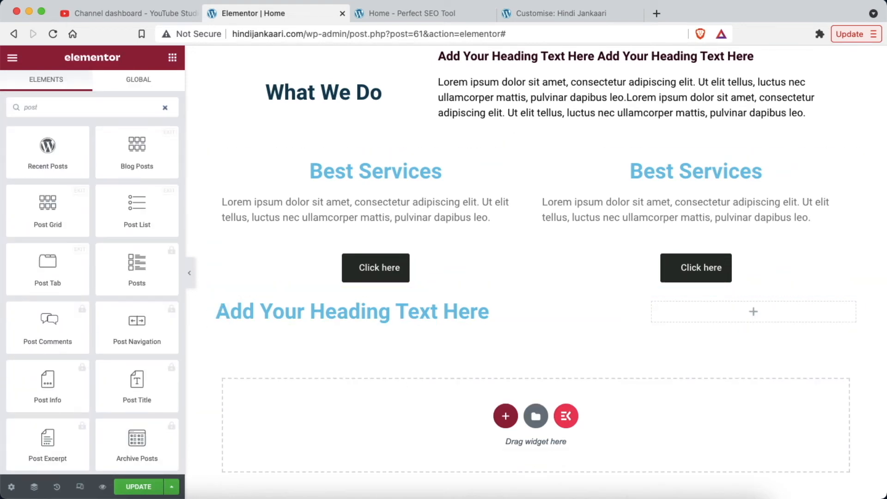
pyautogui.moveTo(137, 148); pyautogui.dragTo(333, 319)
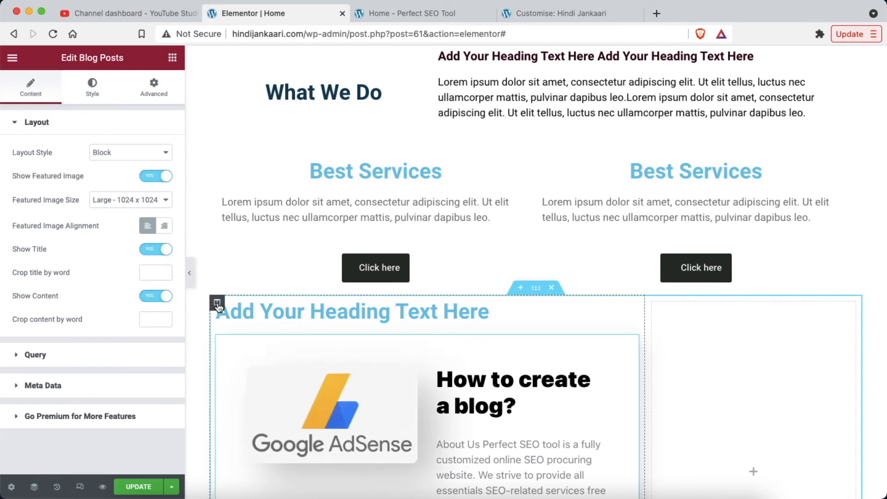
pyautogui.scroll(-5, 393, 389)
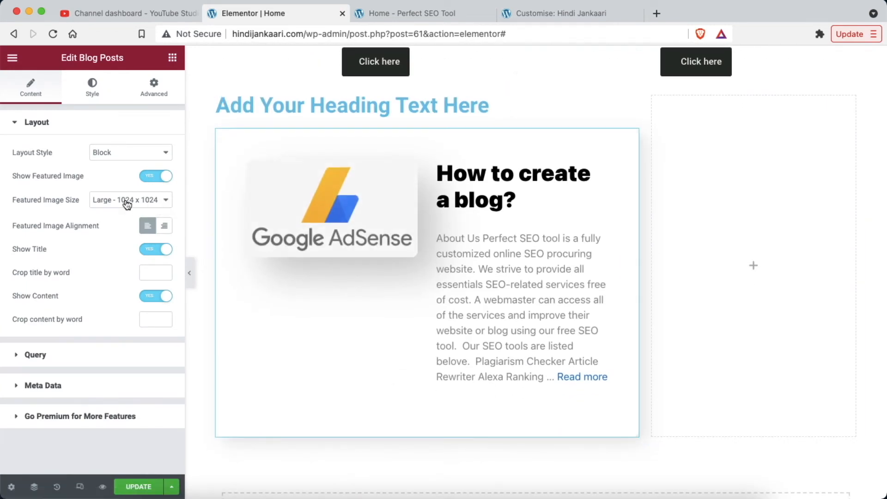
# Step: Try other layout styles for the Blog Posts widget and return to Block
pyautogui.click(129, 155)
pyautogui.click(124, 164)
pyautogui.click(137, 156)
pyautogui.click(121, 165)
pyautogui.click(129, 152)
pyautogui.click(107, 130)
# Step: Turn off the featured image in the Blog Posts widget and open its query settings
pyautogui.click(144, 177)
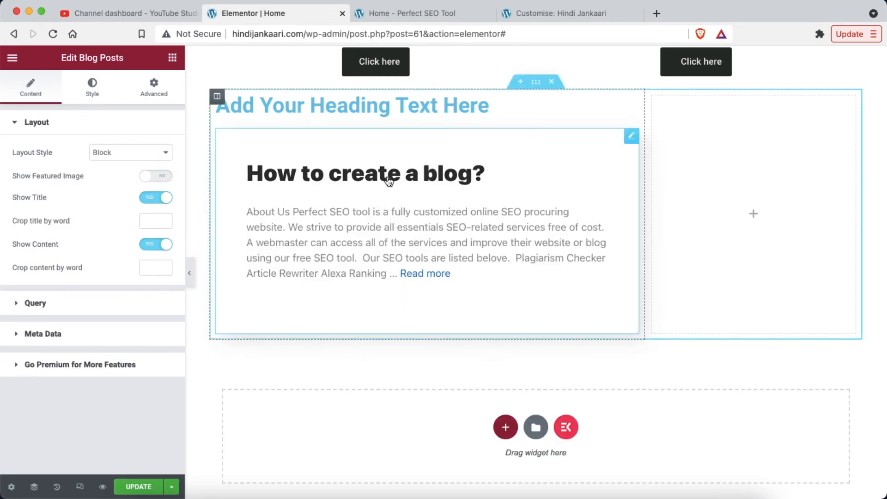
pyautogui.click(36, 306)
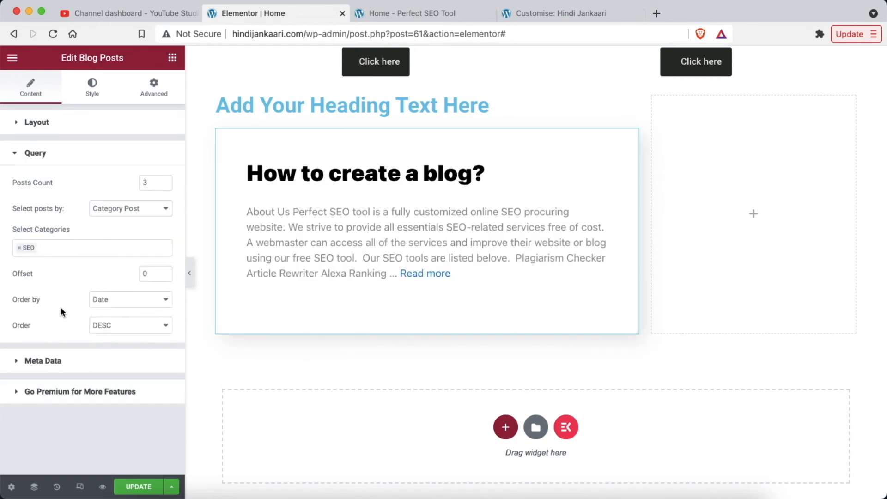
# Step: Change the heading above the blog posts to "Recent Blogs" and centre it
pyautogui.click(430, 109)
pyautogui.doubleClick(350, 105)
pyautogui.hotkey('ctrl', 'a')
pyautogui.write('Recent')
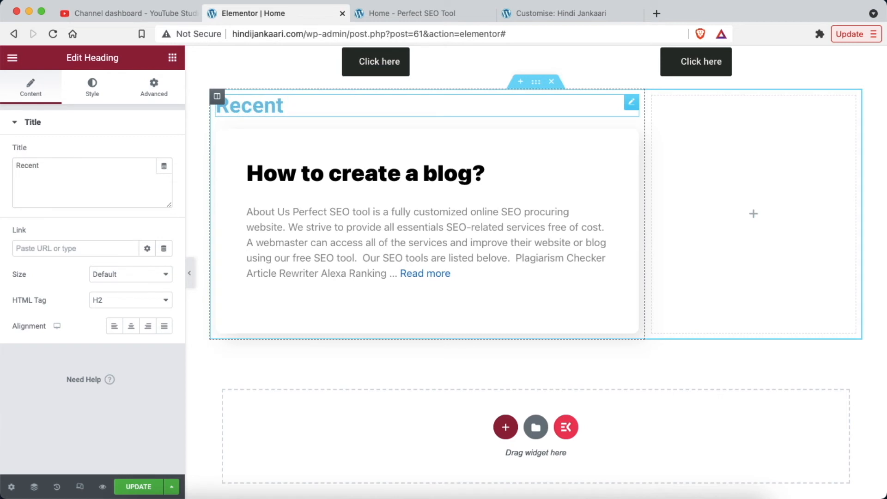
pyautogui.write(' Blogs')
pyautogui.click(131, 326)
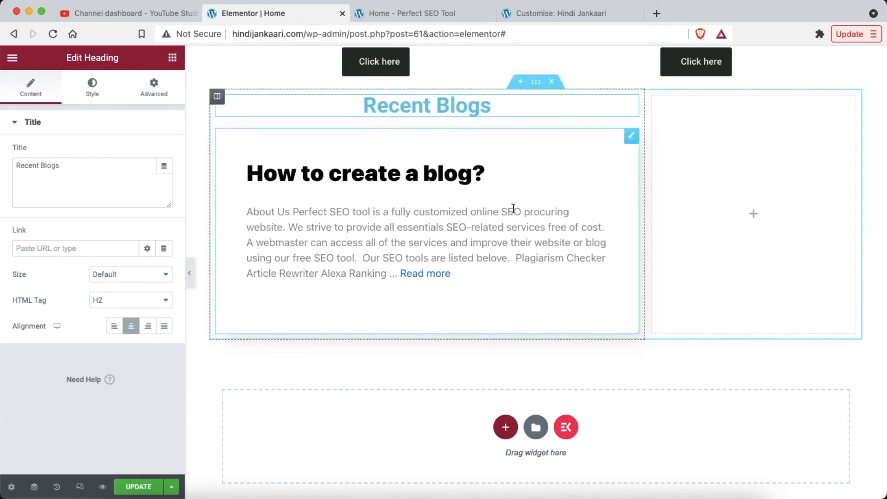
# Step: Add a Sidebar widget to the narrow column beside the blog posts and set it to Right Sidebar
pyautogui.click(753, 214)
pyautogui.write('sideb')
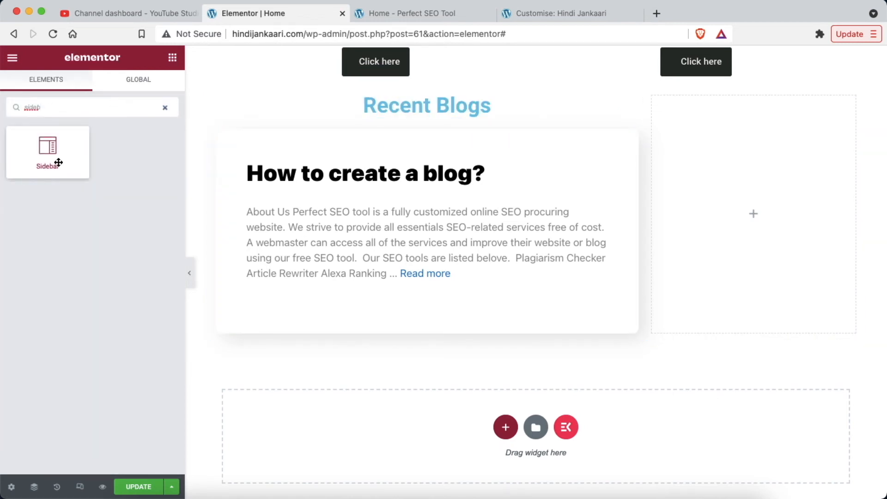
pyautogui.moveTo(55, 162); pyautogui.dragTo(761, 227)
pyautogui.click(131, 153)
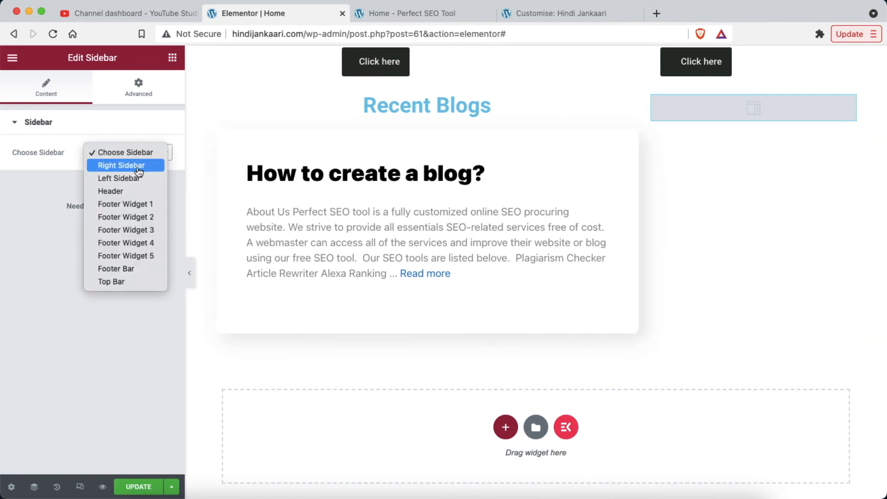
pyautogui.click(130, 165)
pyautogui.scroll(1, 817, 362)
pyautogui.scroll(-3, 818, 362)
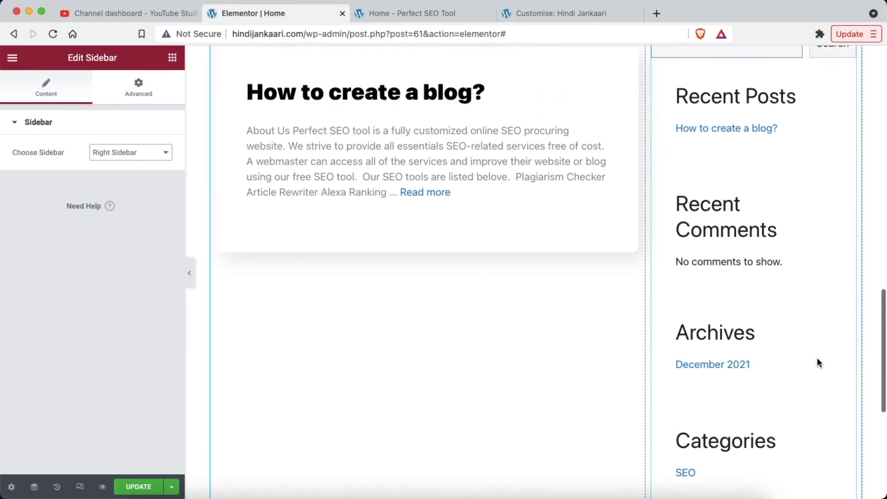
# Step: Update the Home page and review its preview from the hero down to the blog section
pyautogui.scroll(20, 818, 363)
pyautogui.click(139, 487)
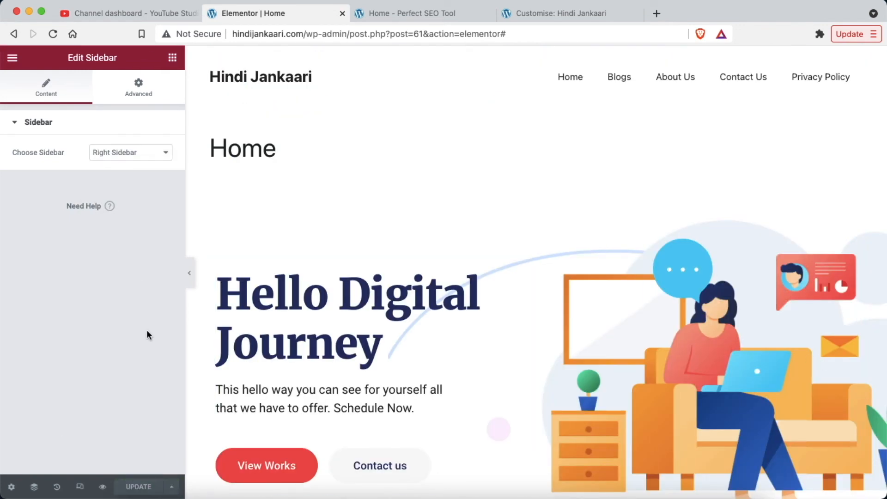
pyautogui.click(103, 486)
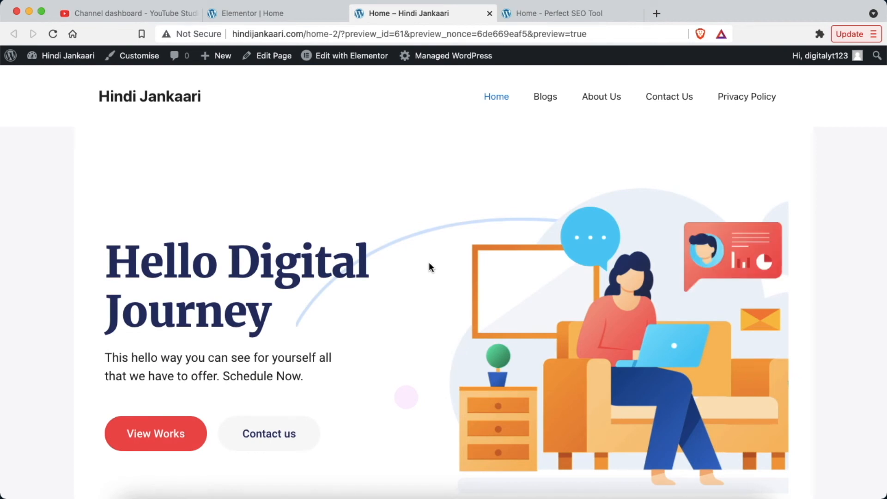
pyautogui.scroll(-10, 429, 263)
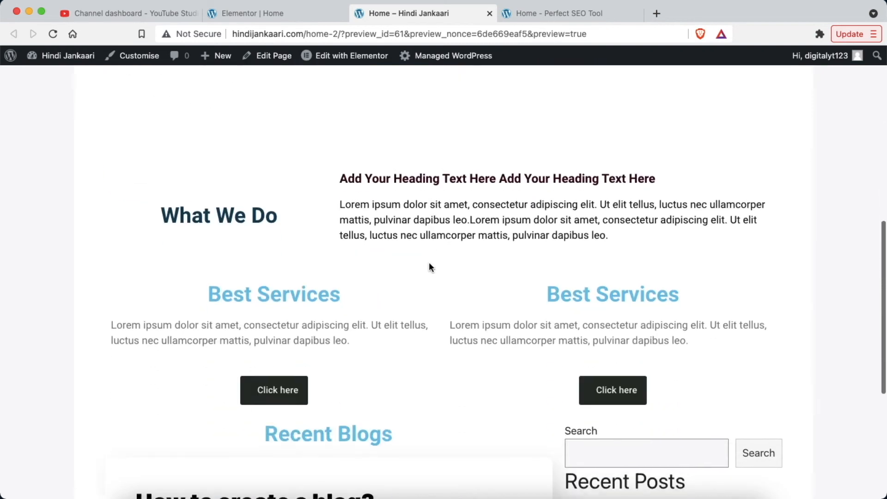
pyautogui.scroll(-5, 429, 267)
pyautogui.scroll(15, 429, 267)
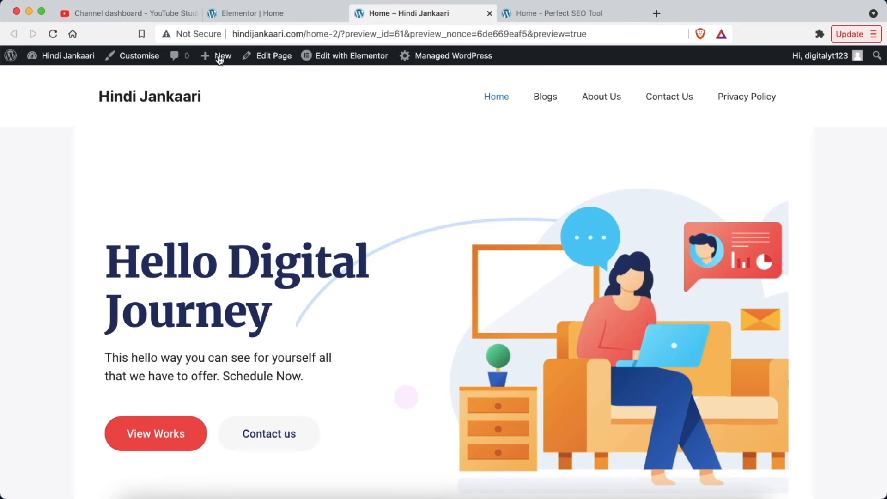
# Step: Create and publish a new page titled "Service-1" and open it in the Elementor editor
pyautogui.moveTo(217, 57)
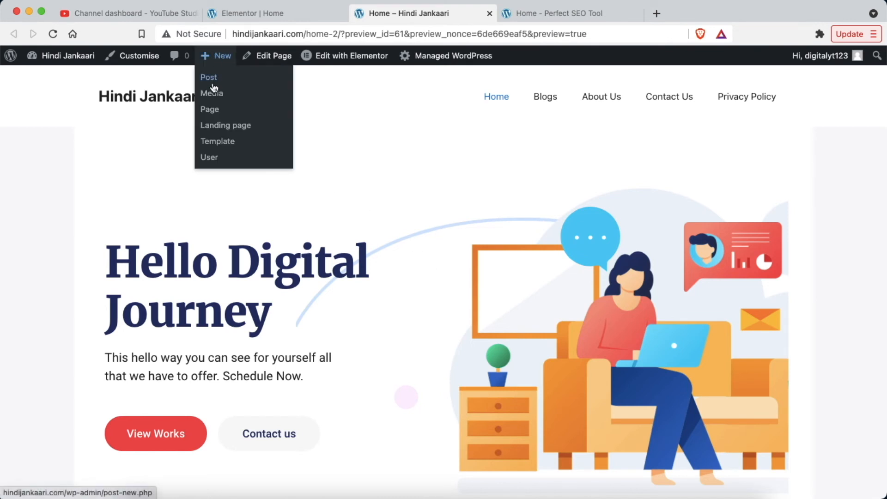
pyautogui.click(212, 115)
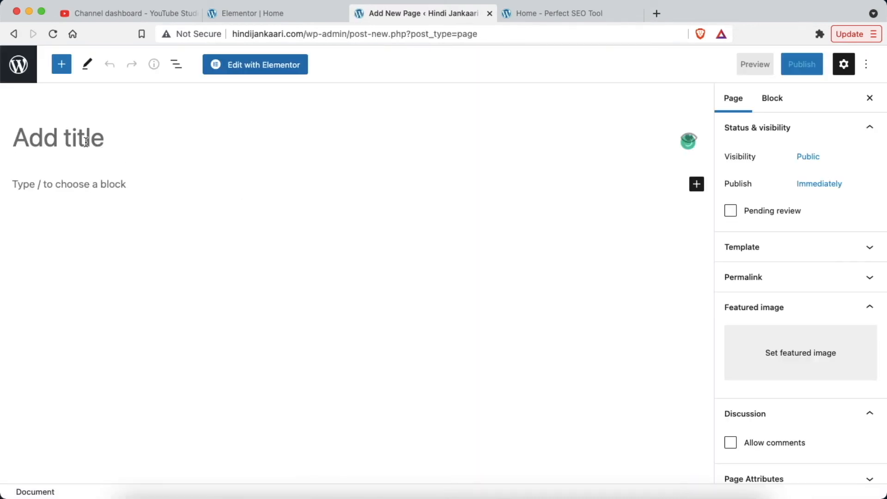
pyautogui.write('Service-1')
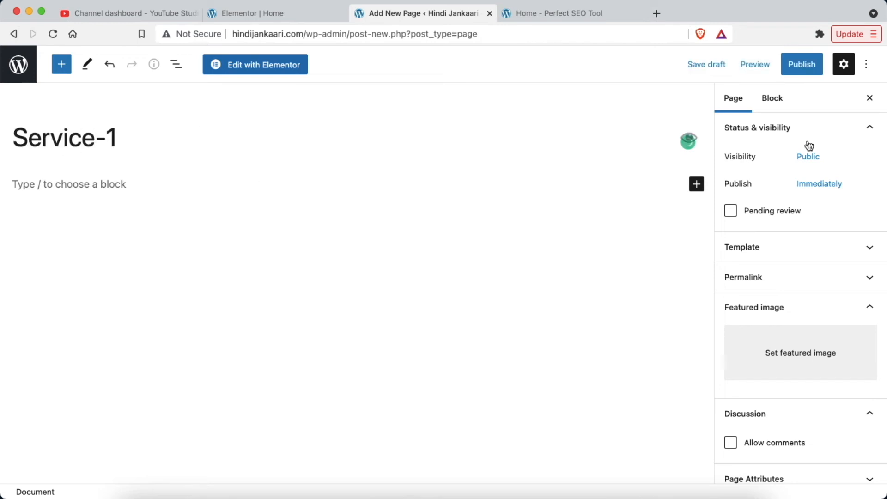
pyautogui.click(802, 65)
pyautogui.click(766, 65)
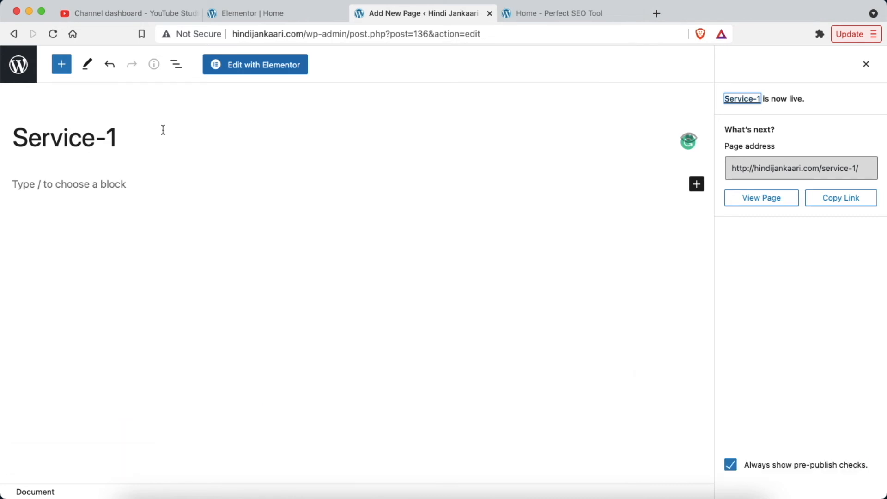
pyautogui.click(259, 65)
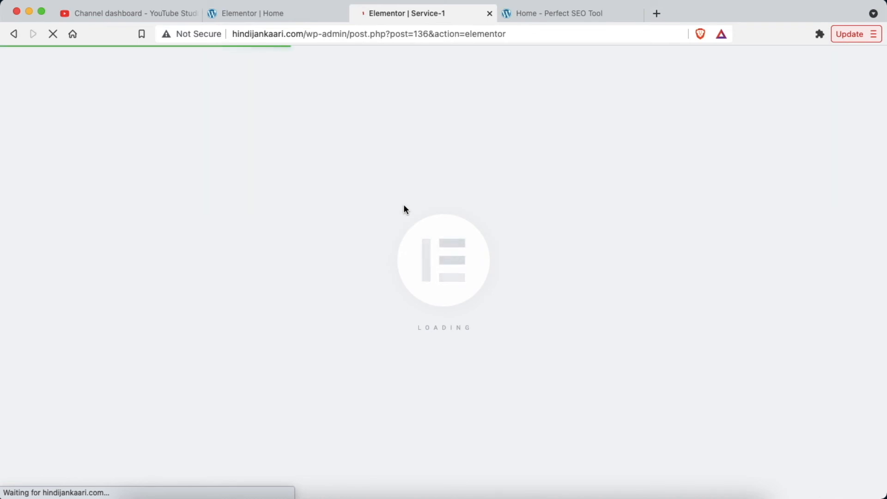
# Step: Examine the Website SEO page of the Perfect SEO Tool site as a layout reference for the service page
pyautogui.click(572, 14)
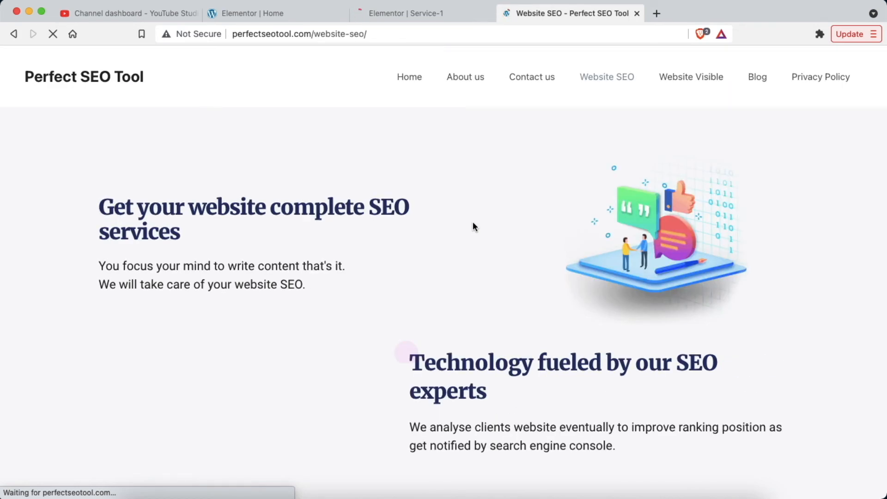
pyautogui.scroll(-15, 474, 225)
pyautogui.scroll(-10, 473, 225)
pyautogui.scroll(20, 473, 226)
# Step: Insert the "Creative Spaces For Creative Thinkers" page design from the ElementsKit library into the Service-1 page
pyautogui.click(424, 13)
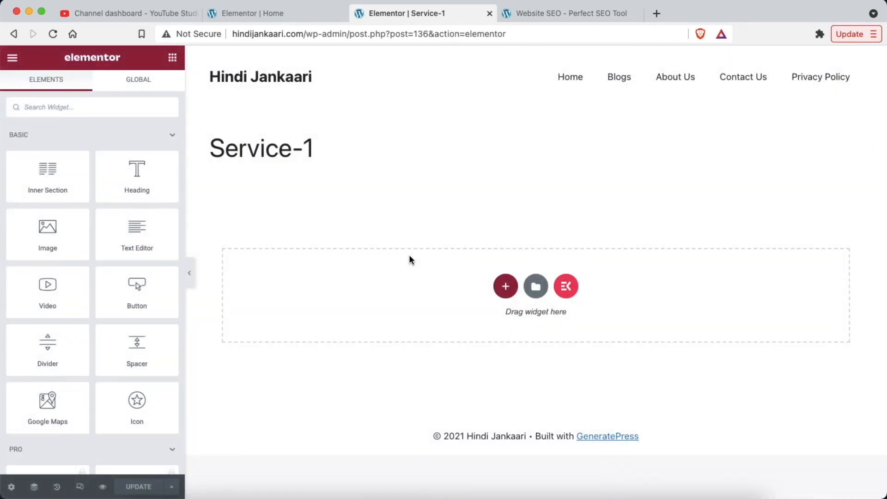
pyautogui.click(567, 287)
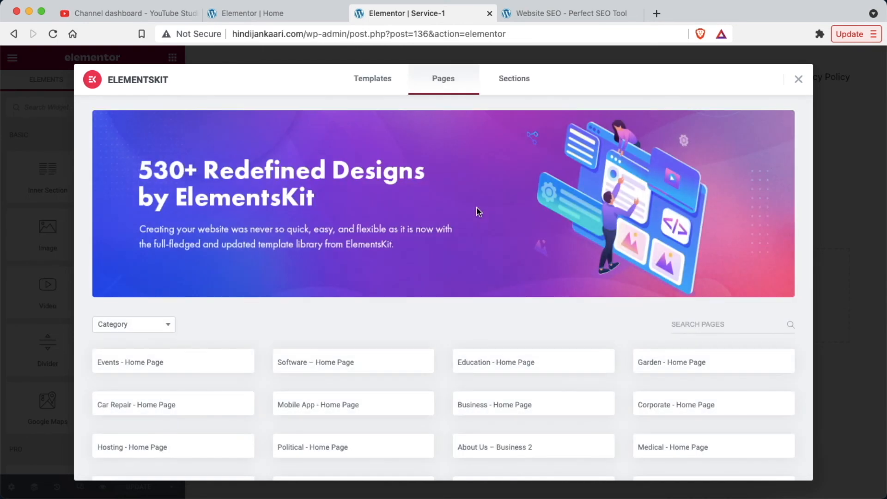
pyautogui.scroll(-15, 442, 376)
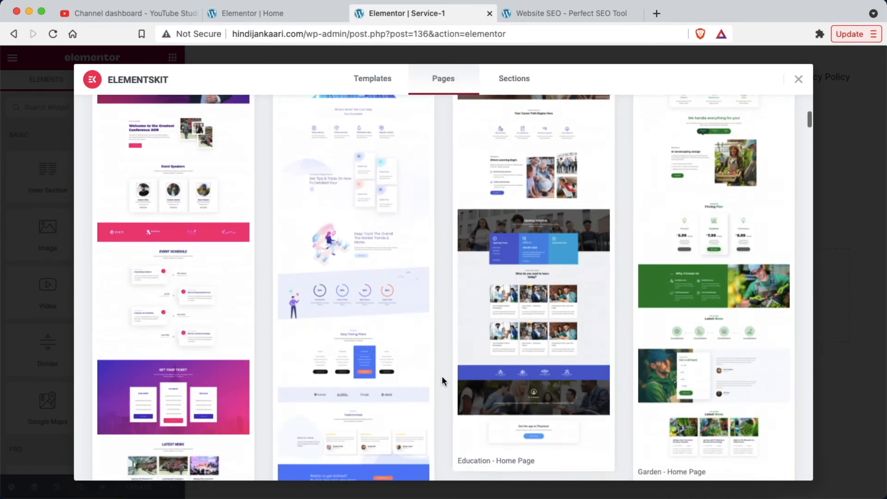
pyautogui.scroll(-7, 442, 377)
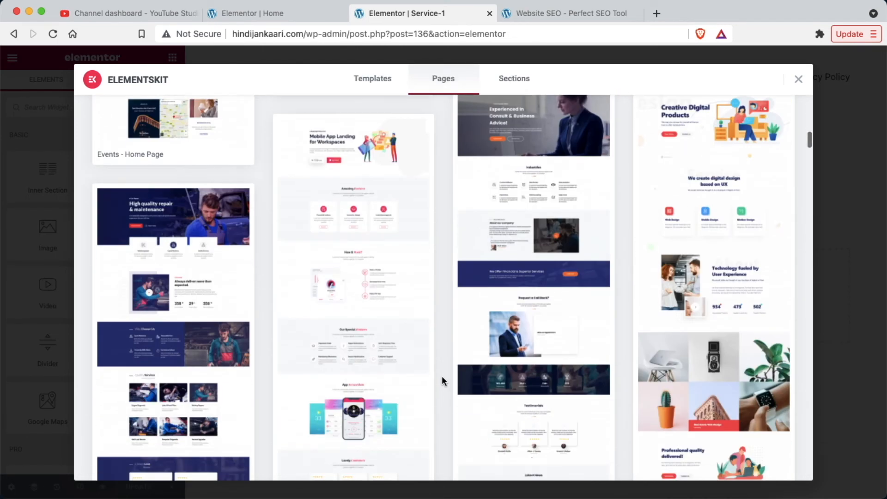
pyautogui.scroll(-15, 442, 381)
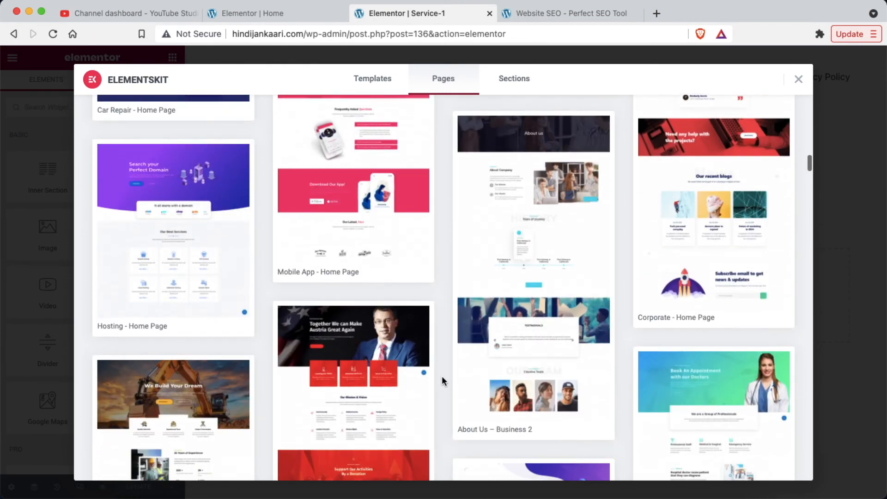
pyautogui.scroll(-15, 441, 381)
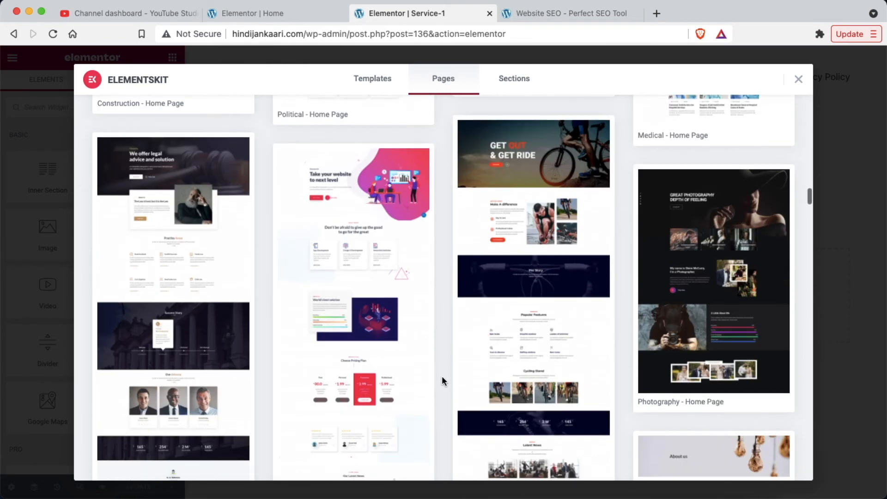
pyautogui.scroll(-6, 442, 381)
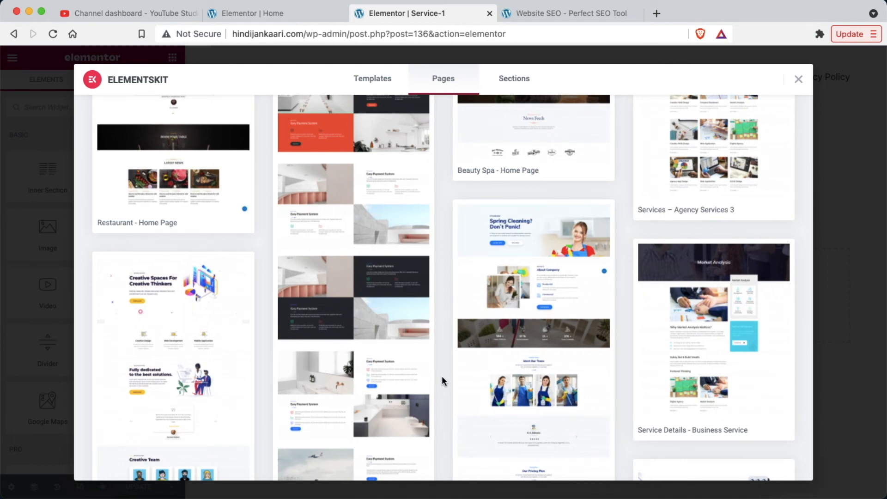
pyautogui.scroll(-2, 441, 381)
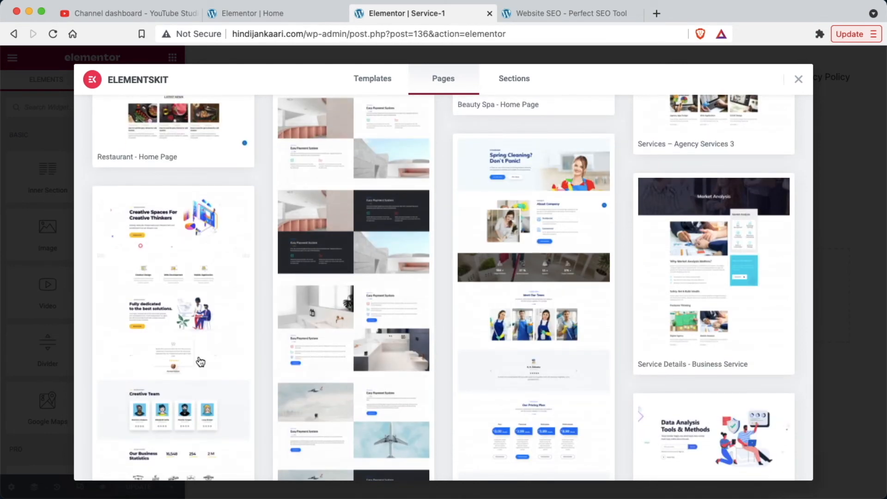
pyautogui.click(173, 380)
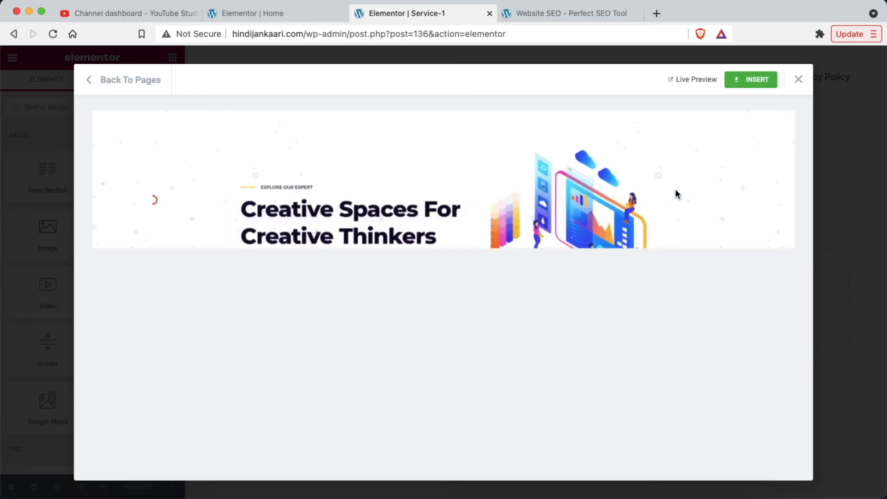
pyautogui.scroll(-10, 548, 298)
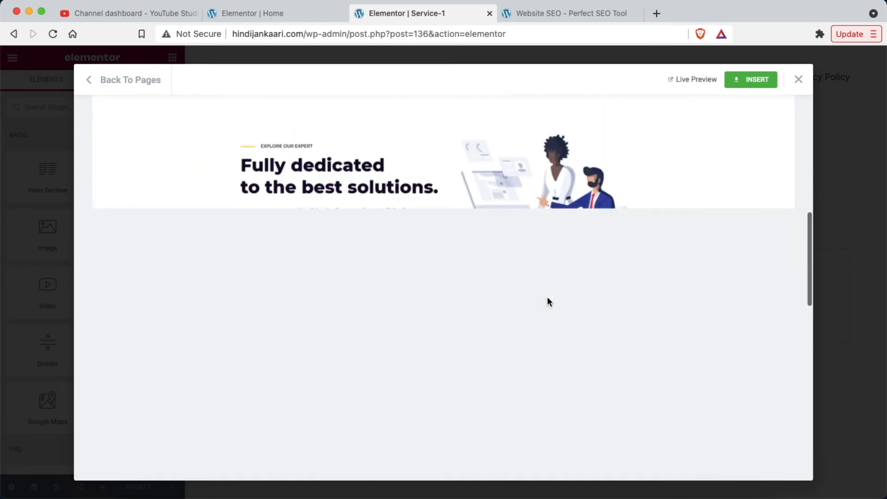
pyautogui.click(746, 84)
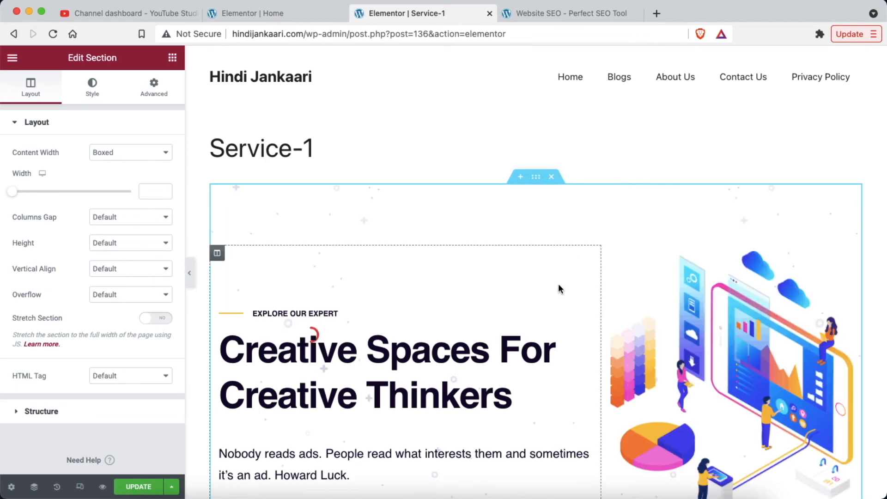
# Step: Check the inserted design on the Service-1 page from hero to closing section and update the page
pyautogui.scroll(-6, 564, 268)
pyautogui.scroll(-15, 559, 286)
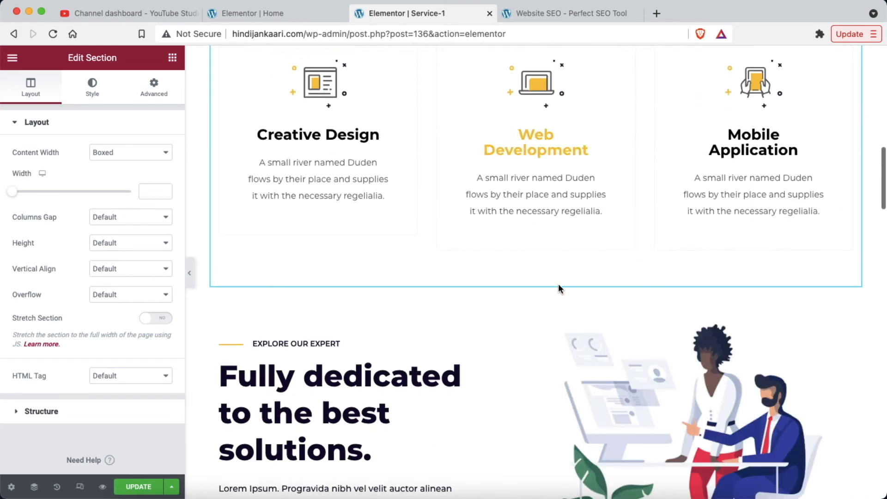
pyautogui.scroll(-15, 559, 288)
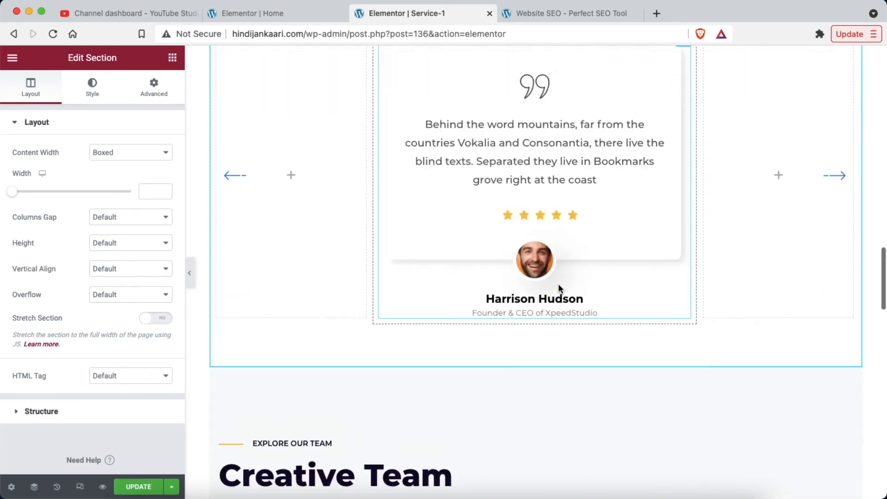
pyautogui.scroll(-12, 560, 289)
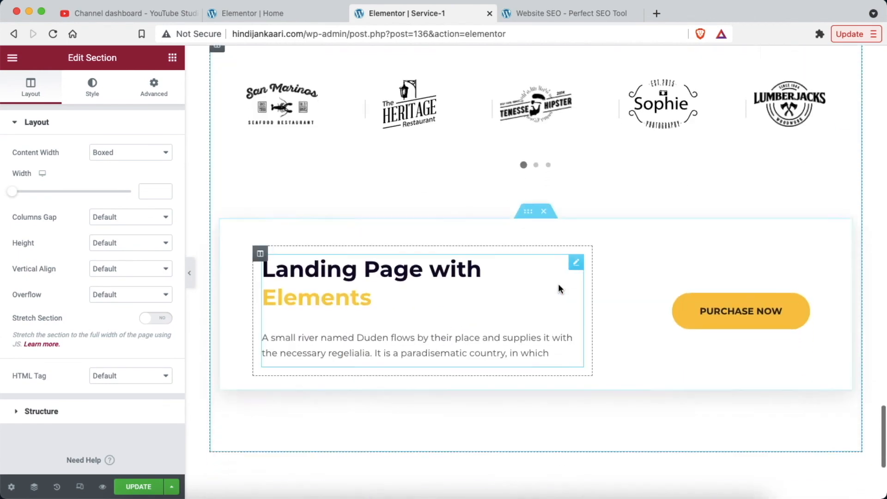
pyautogui.scroll(-3, 558, 287)
pyautogui.scroll(20, 558, 287)
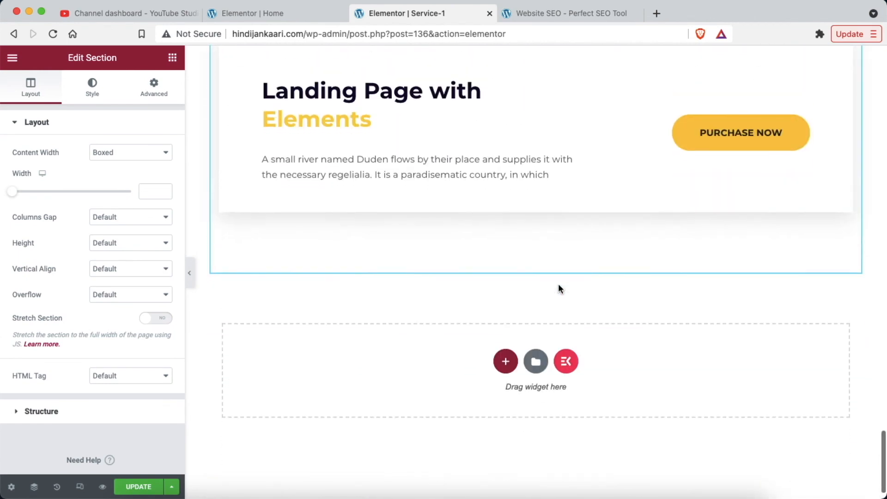
pyautogui.scroll(5, 558, 288)
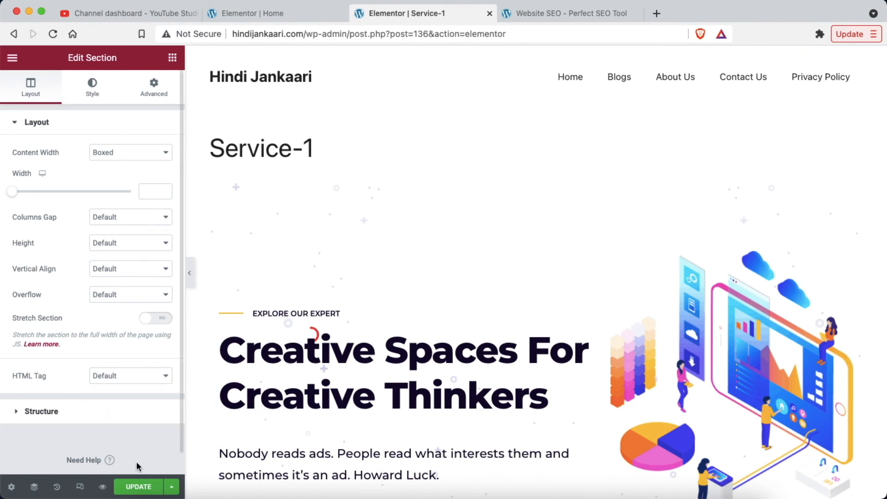
pyautogui.click(138, 487)
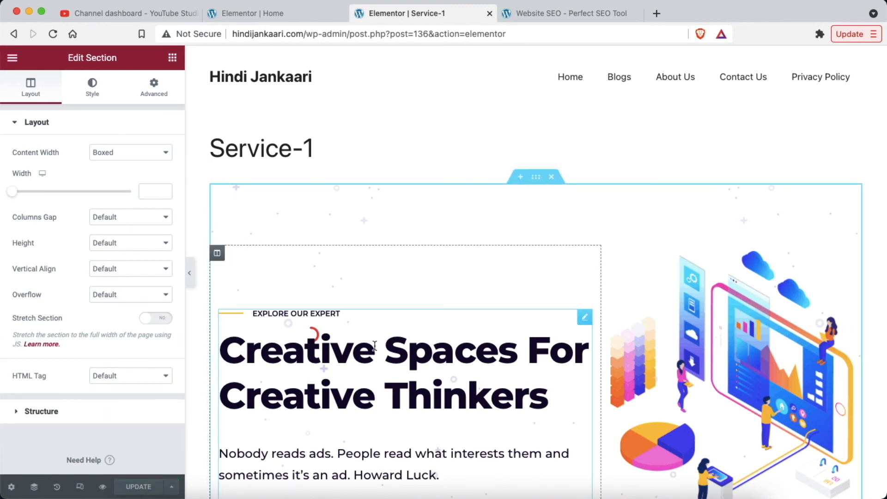
# Step: Look over the Service-1 hero and service sections, and review the whole page in its preview
pyautogui.scroll(-5, 530, 272)
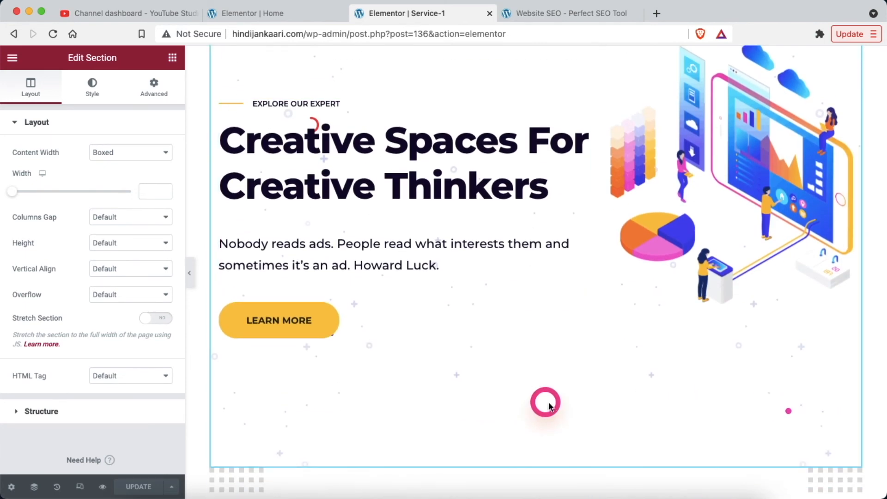
pyautogui.scroll(-1, 462, 416)
pyautogui.scroll(-3, 458, 416)
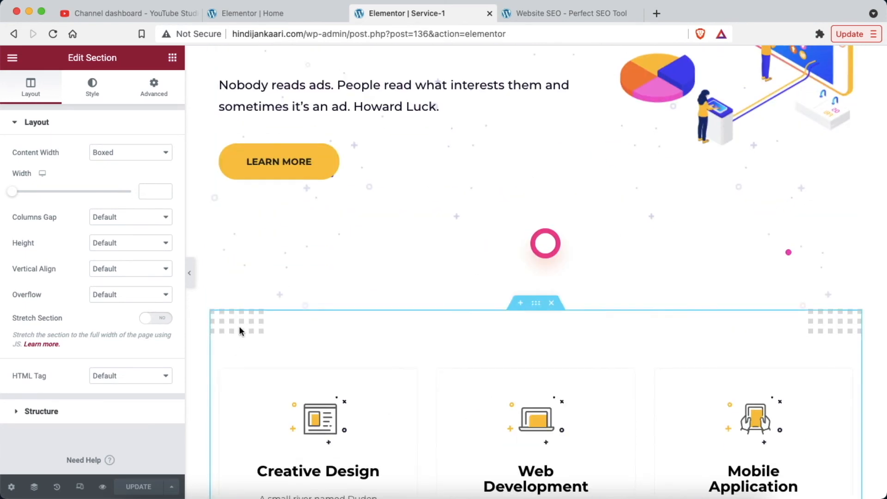
pyautogui.scroll(8, 372, 286)
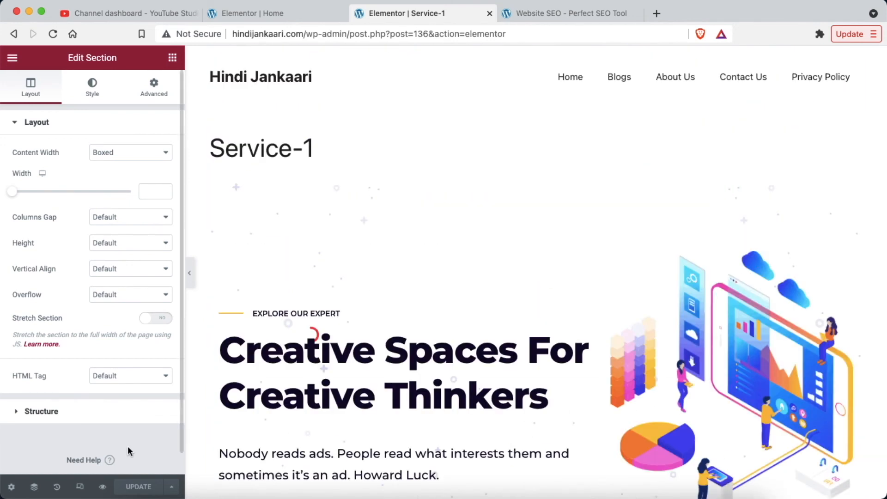
pyautogui.click(102, 486)
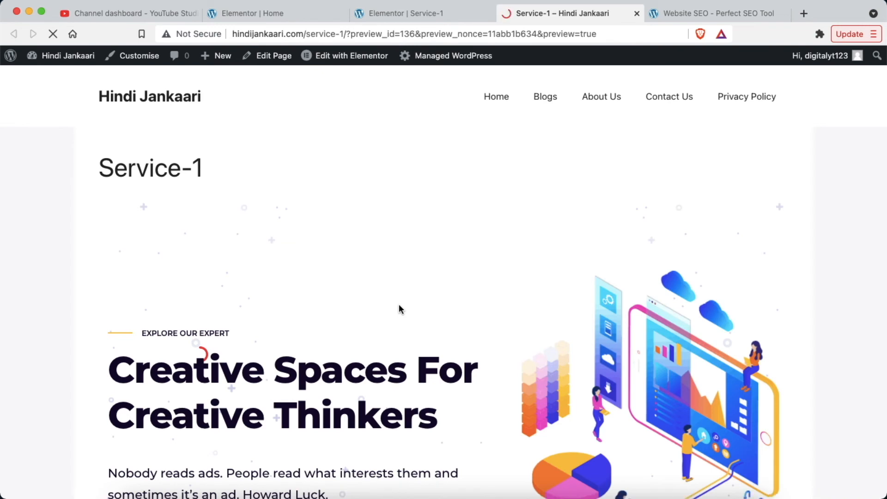
pyautogui.scroll(-3, 400, 309)
pyautogui.scroll(-5, 400, 309)
pyautogui.scroll(-20, 399, 304)
pyautogui.scroll(20, 399, 304)
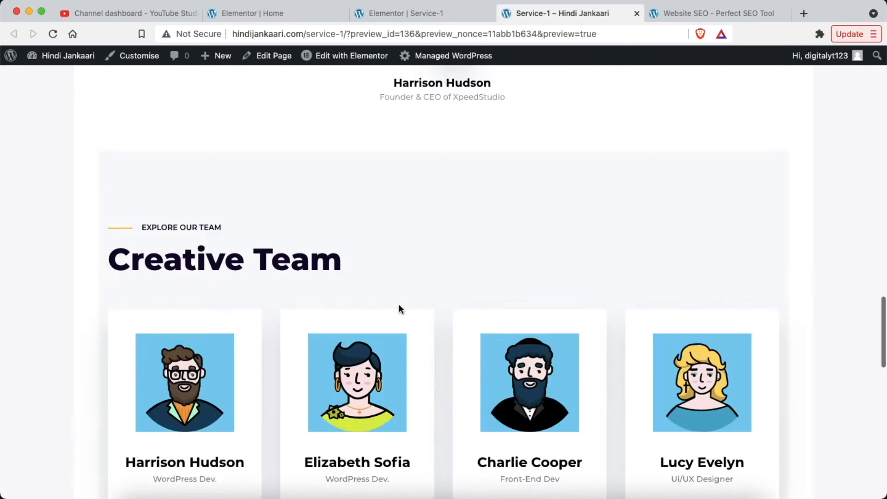
# Step: Create a new page titled "Service-2" with the Elementor Full Width template
pyautogui.moveTo(214, 56)
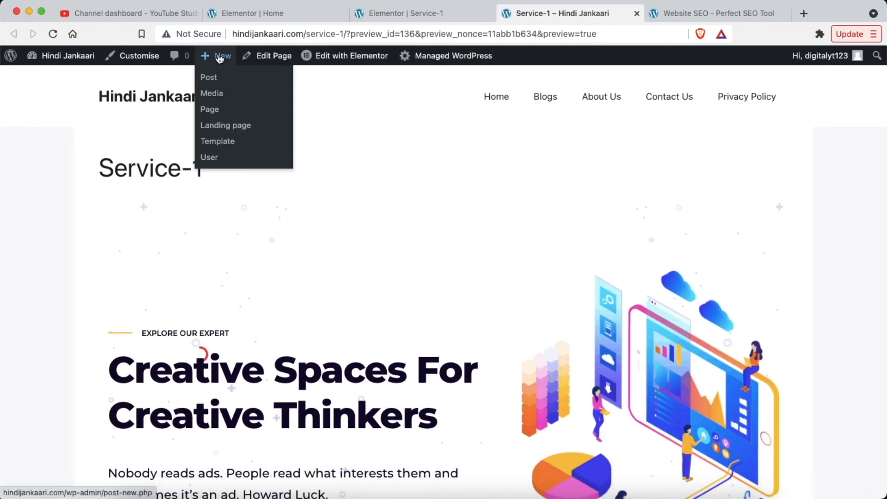
pyautogui.click(211, 114)
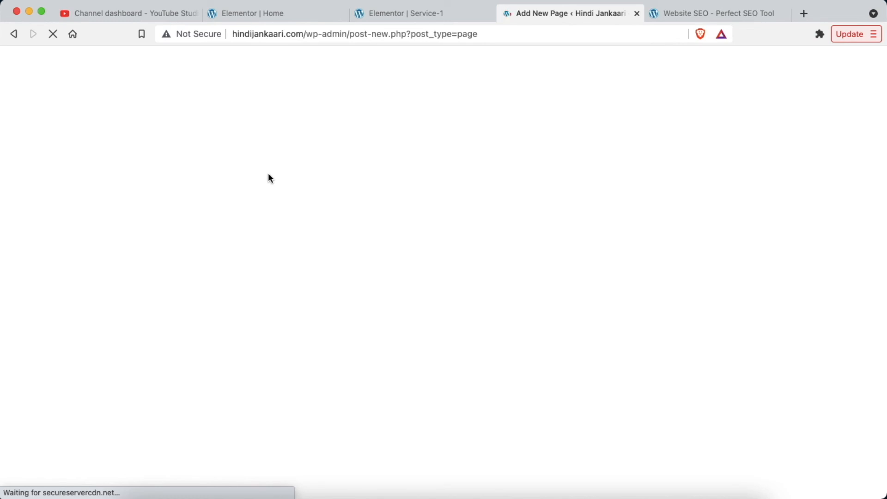
pyautogui.write('Service-2')
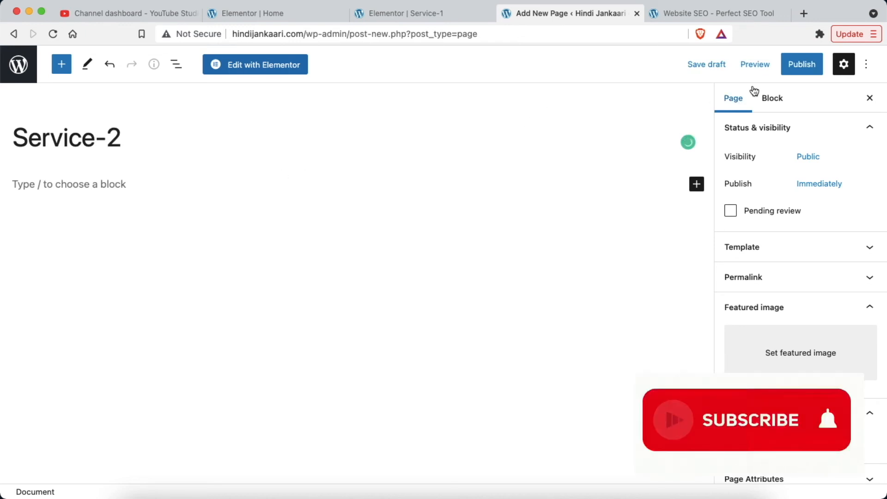
pyautogui.click(848, 255)
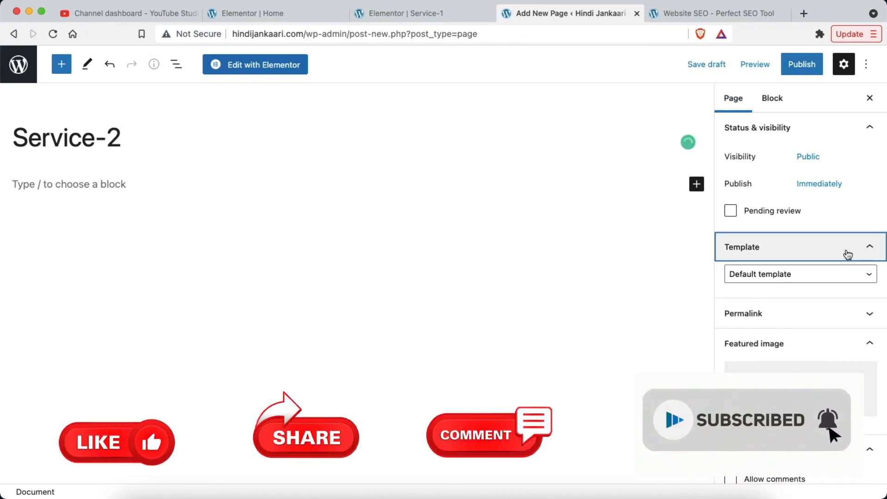
pyautogui.click(828, 274)
pyautogui.click(799, 301)
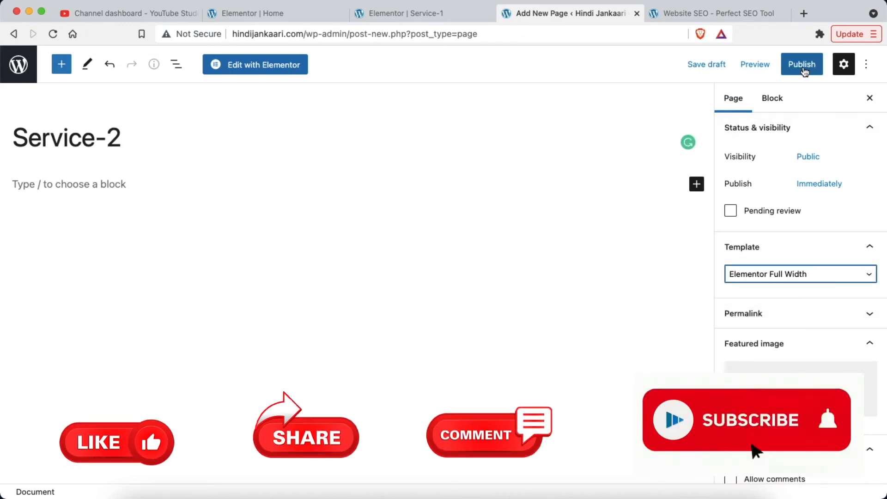
# Step: Publish the Service-2 page and open it in the Elementor editor
pyautogui.click(802, 63)
pyautogui.click(760, 65)
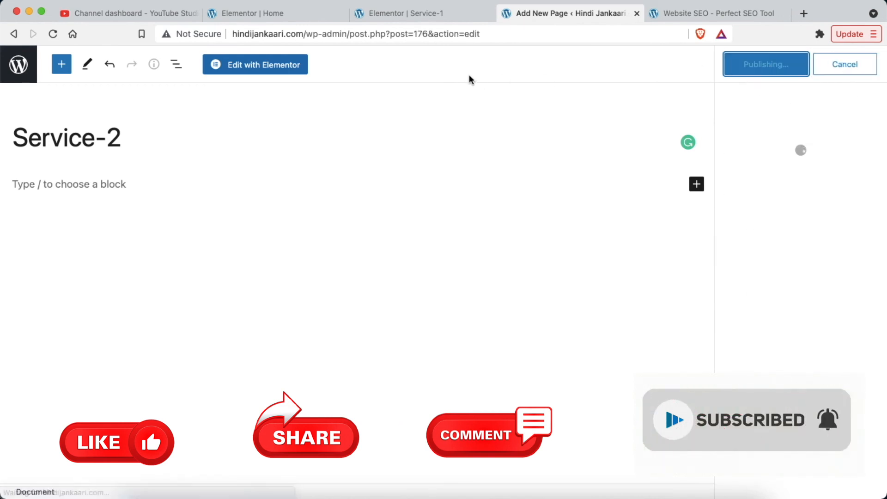
pyautogui.click(261, 65)
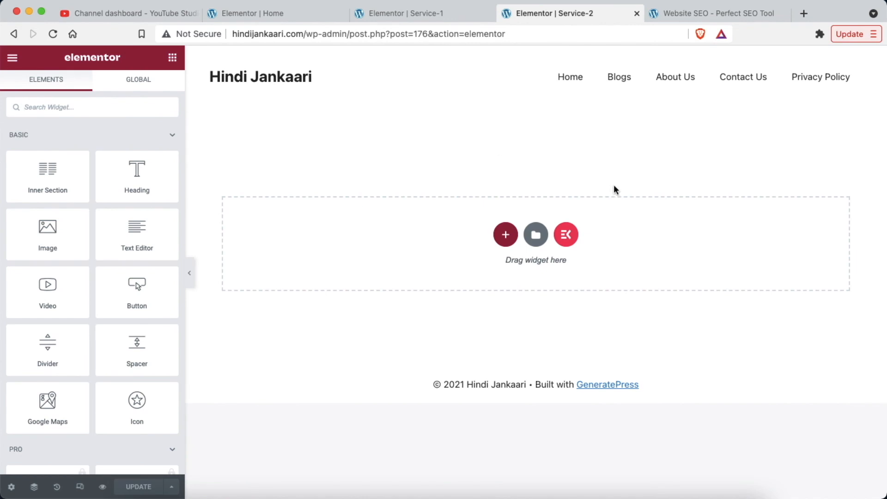
# Step: Open the ElementsKit library for Service-2, view the reference site's Website Visible page, and close the Service-1 editor
pyautogui.click(568, 236)
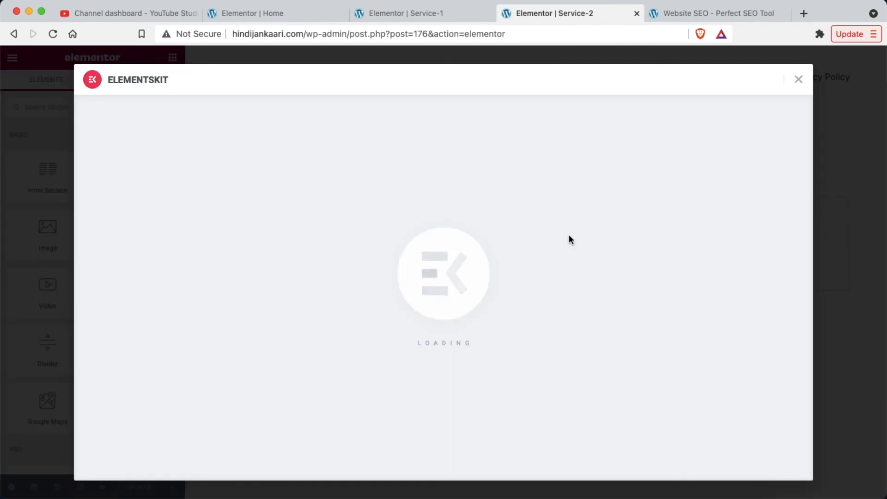
pyautogui.click(689, 14)
pyautogui.click(700, 78)
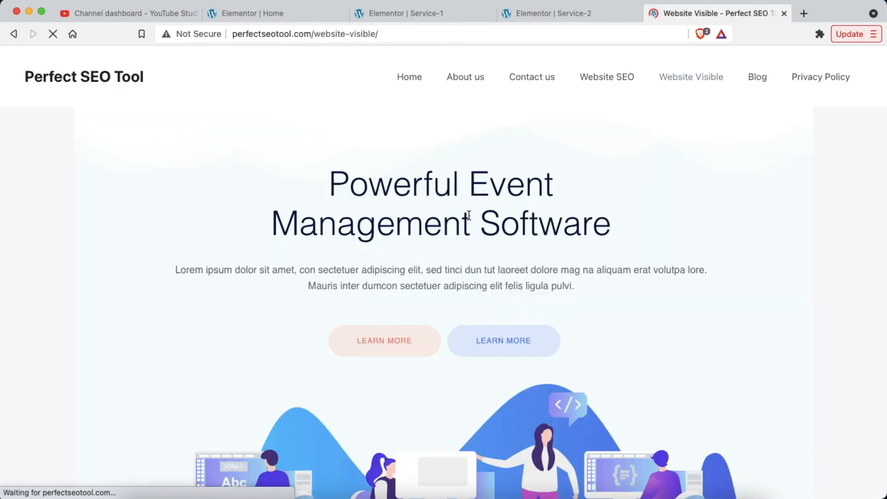
pyautogui.click(418, 16)
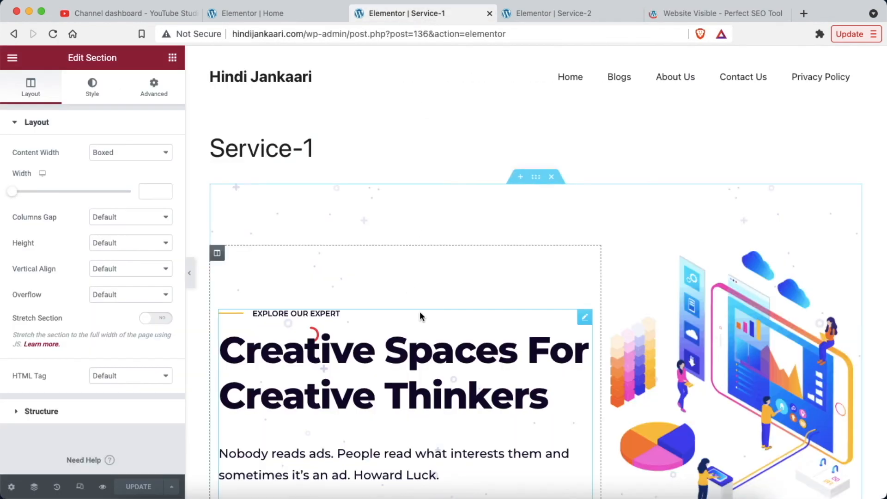
pyautogui.click(490, 13)
# Step: Insert the ElementsKit page design "Mobile App Landing for Workspaces" into the Service-2 page
pyautogui.scroll(-3, 464, 336)
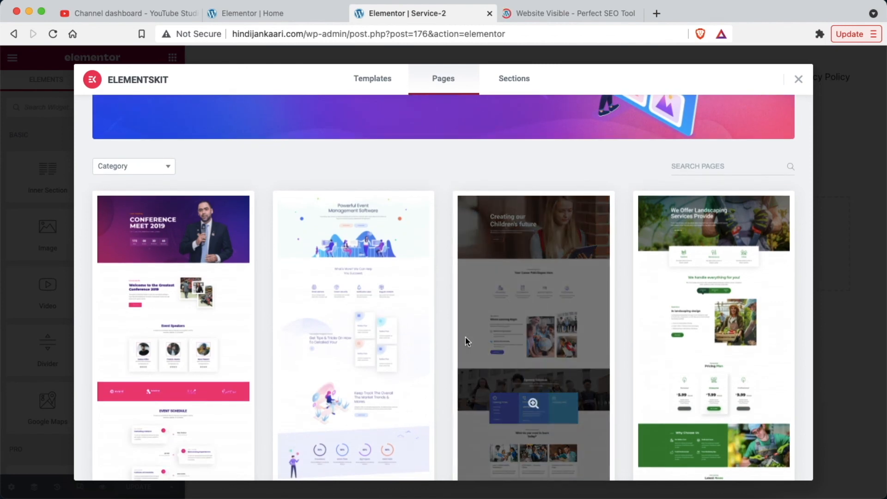
pyautogui.scroll(-2, 442, 298)
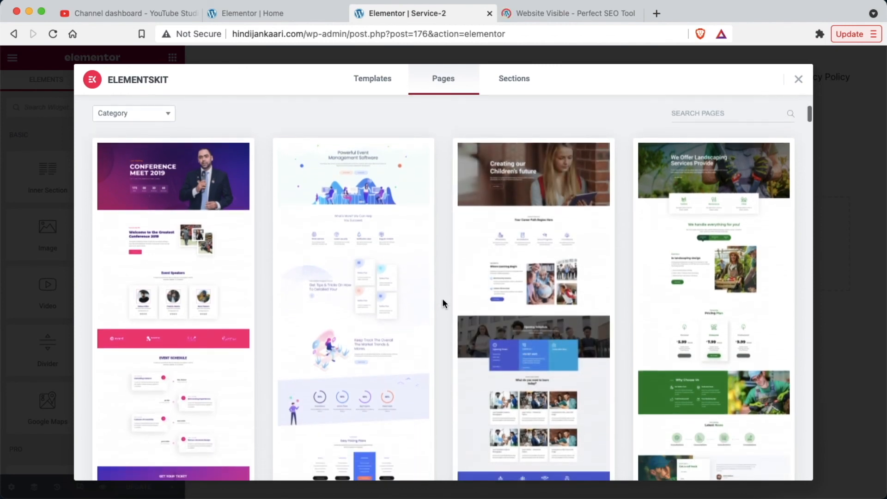
pyautogui.scroll(-10, 443, 300)
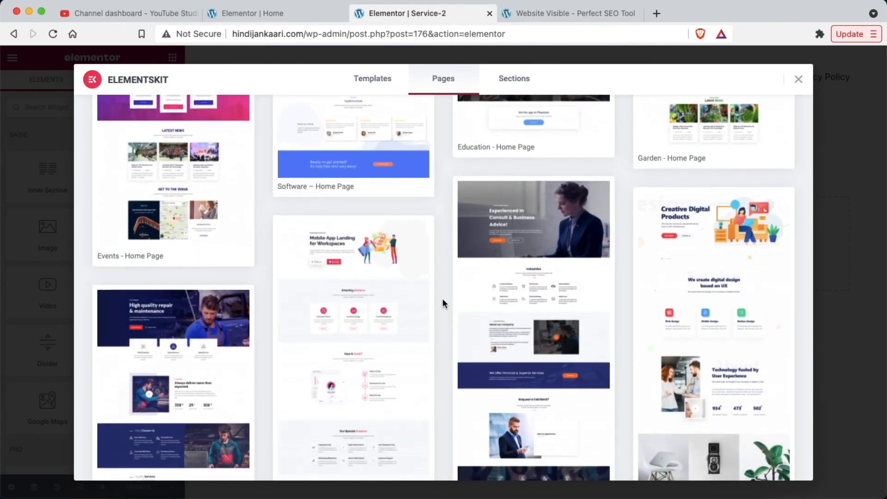
pyautogui.scroll(-1, 442, 298)
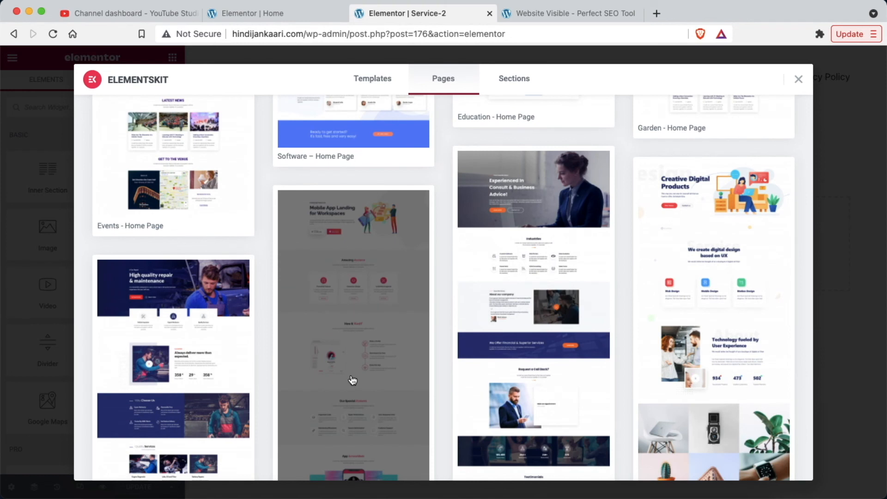
pyautogui.click(350, 379)
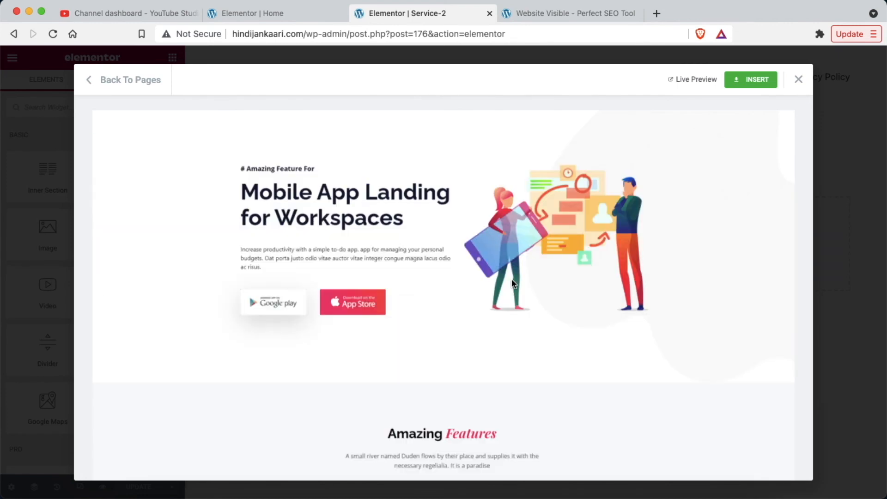
pyautogui.click(751, 82)
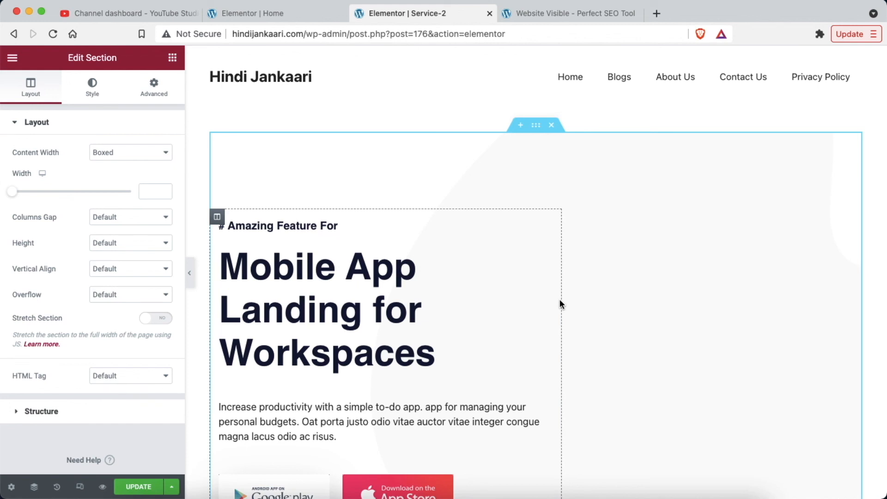
# Step: Check the inserted design's top sections, update the Service-2 page, and open its preview
pyautogui.scroll(-6, 559, 296)
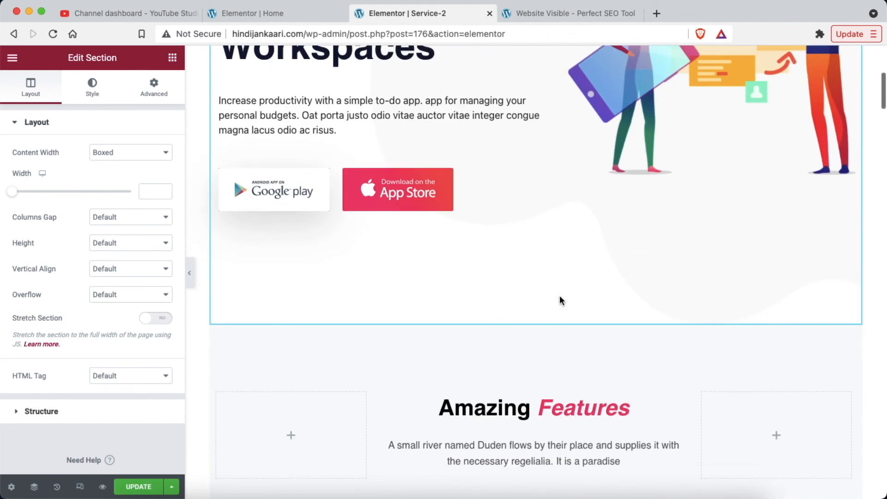
pyautogui.click(138, 487)
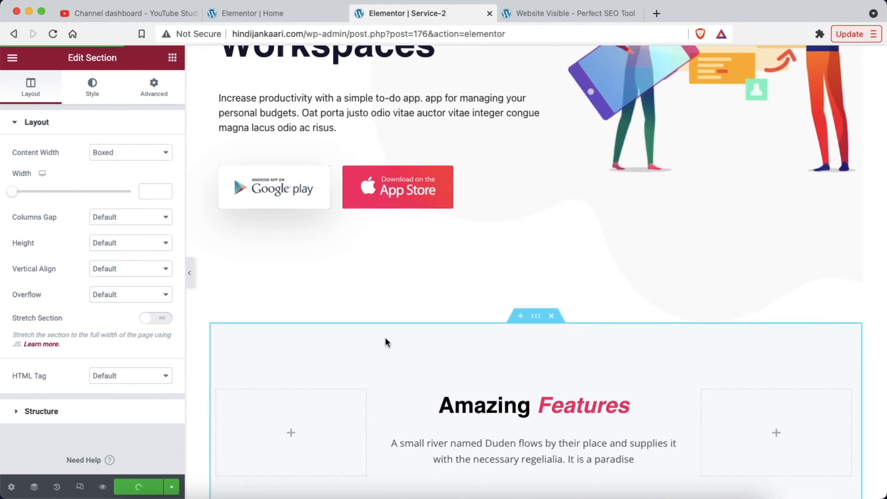
pyautogui.click(103, 488)
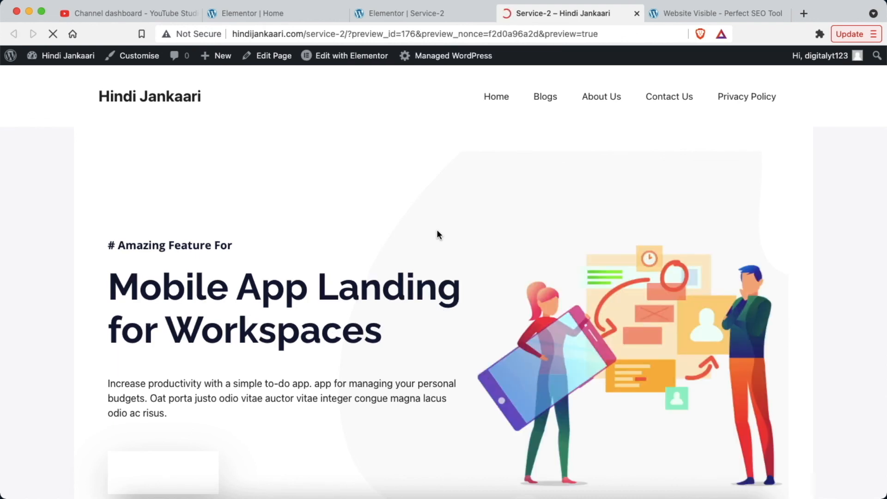
# Step: Add the Service-1 and Service-2 pages to the site's Primary menu in the theme customiser
pyautogui.click(139, 55)
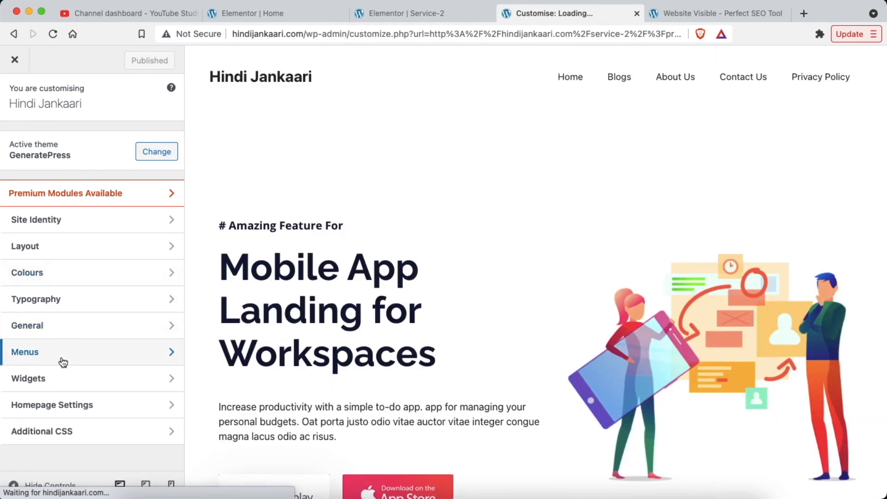
pyautogui.click(60, 357)
pyautogui.click(92, 166)
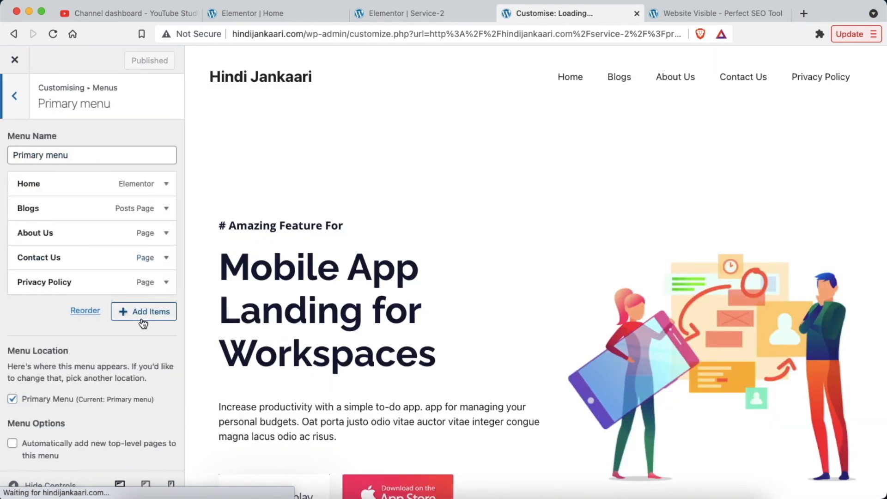
pyautogui.click(142, 321)
pyautogui.click(240, 225)
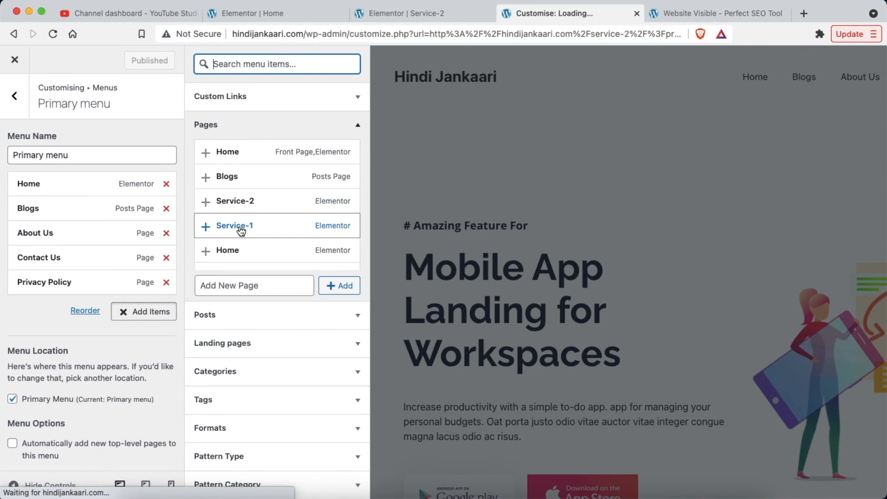
pyautogui.click(237, 200)
# Step: Place Service-1 and Service-2 between About Us and Contact Us in the Primary menu, publish the change, and leave the customiser
pyautogui.moveTo(69, 313); pyautogui.dragTo(53, 261)
pyautogui.moveTo(43, 329); pyautogui.dragTo(42, 284)
pyautogui.click(31, 373)
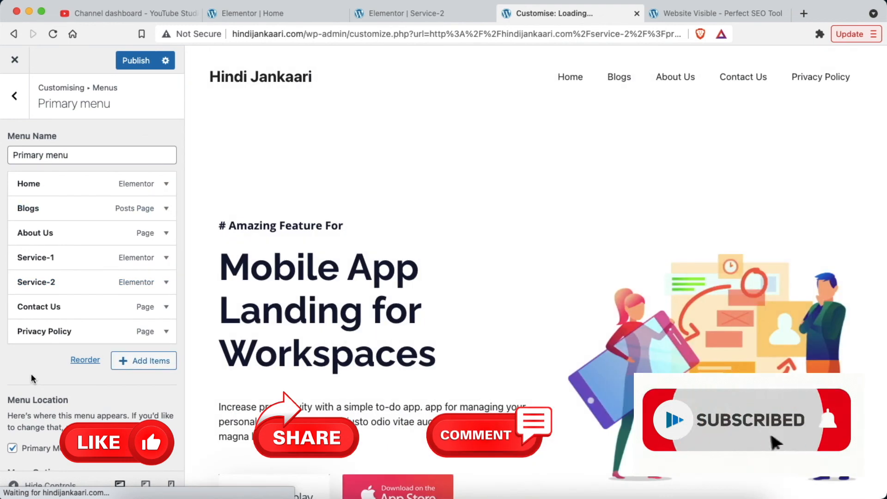
pyautogui.click(129, 62)
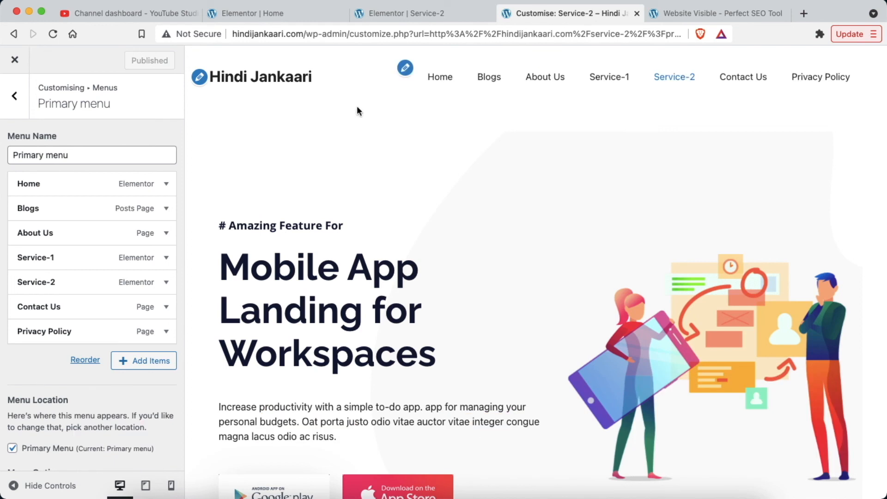
pyautogui.click(15, 60)
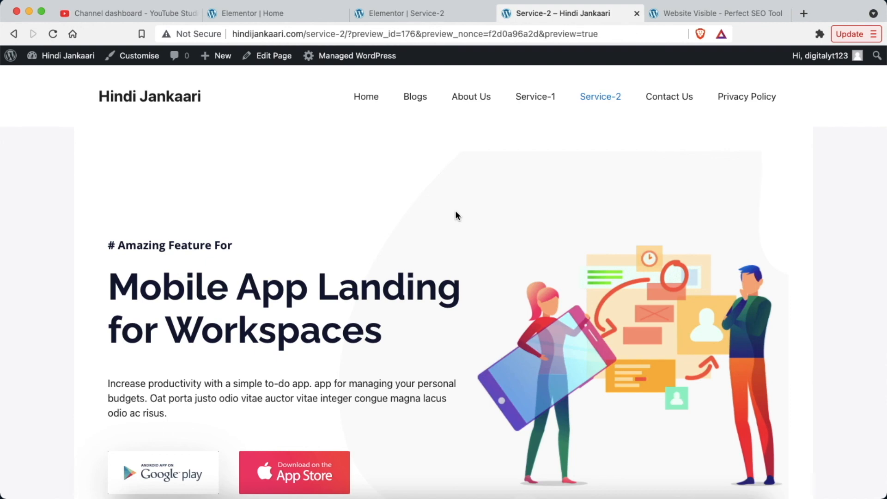
# Step: Review the Service-2 preview from the hero through the features, customer testimonials and frequently asked questions sections
pyautogui.scroll(-15, 455, 214)
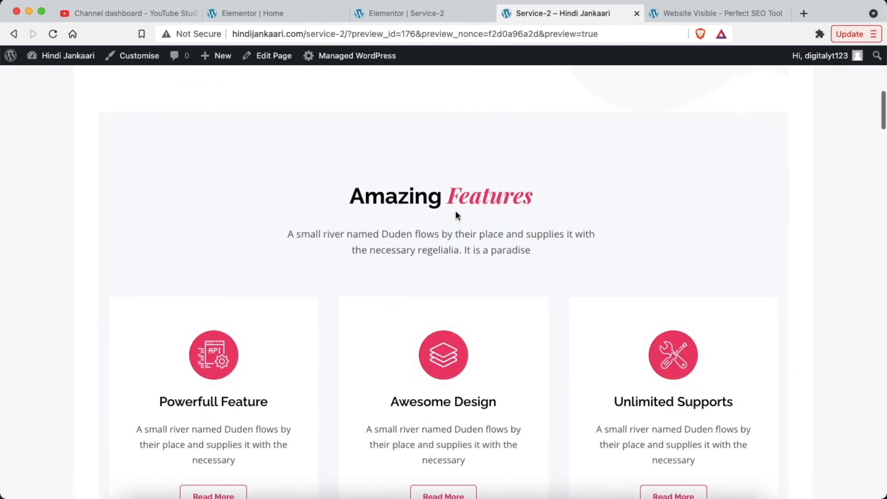
pyautogui.scroll(-20, 455, 211)
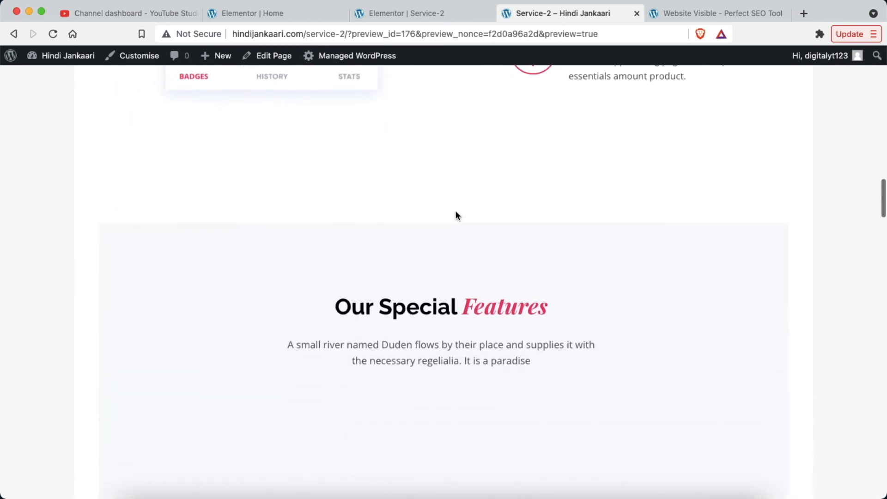
pyautogui.scroll(-20, 455, 215)
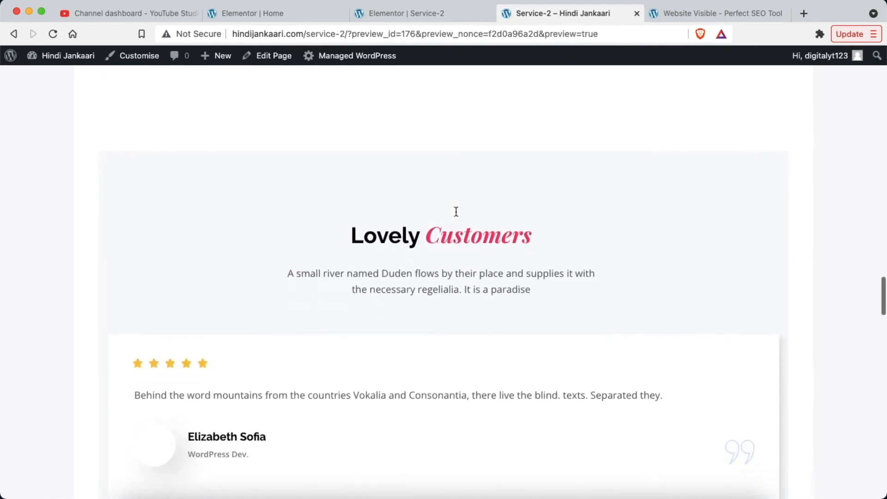
pyautogui.scroll(-15, 456, 213)
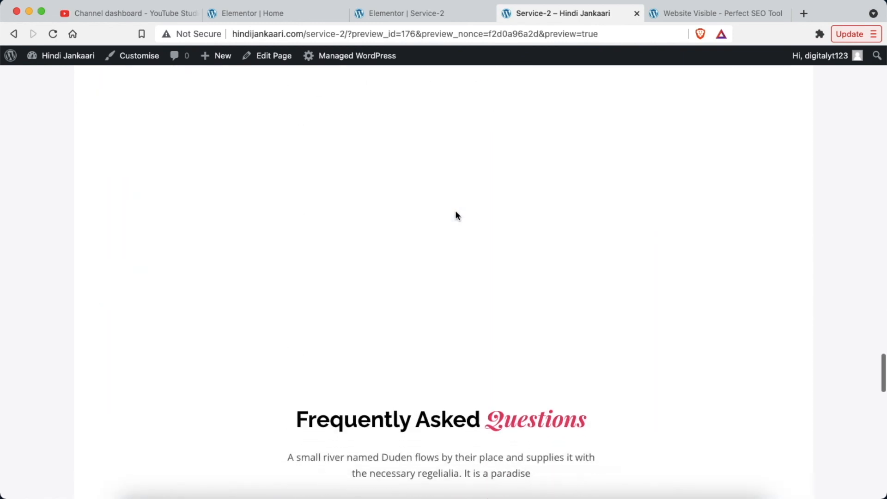
pyautogui.scroll(-10, 456, 214)
pyautogui.scroll(20, 456, 213)
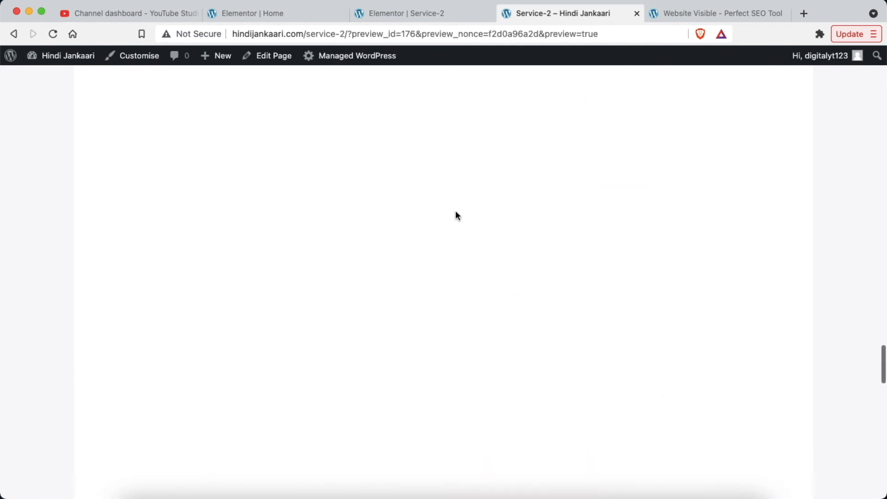